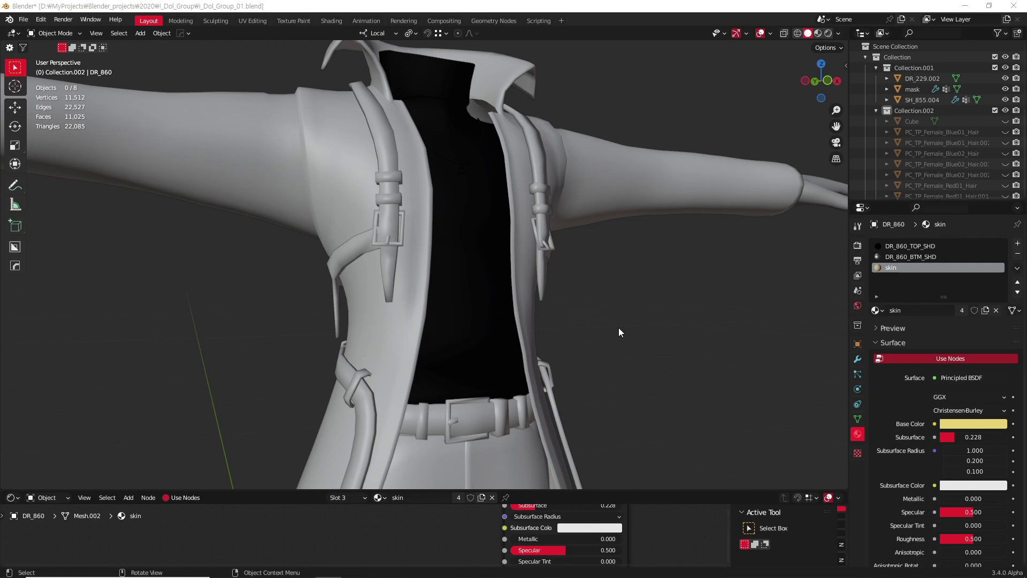
# - Put the coat mesh DR_860 into Edit Mode and zoom toward its sleeve
pyautogui.moveTo(618, 328)
pyautogui.mouseDown(button='middle')
pyautogui.moveTo(621, 277)
pyautogui.moveTo(576, 268)
pyautogui.moveTo(551, 234)
pyautogui.mouseUp(button='middle')
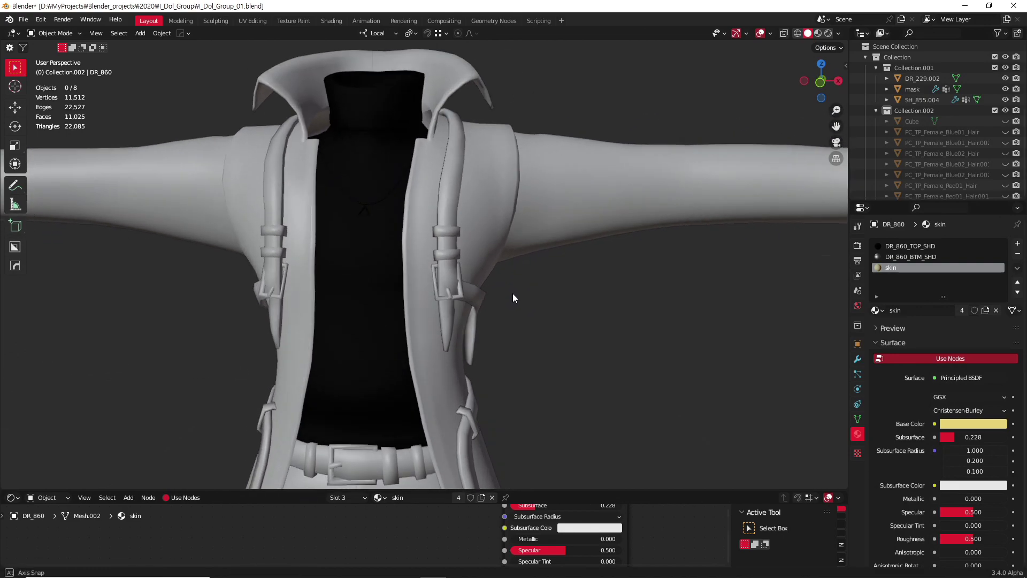
pyautogui.click(528, 206)
pyautogui.press('Tab')
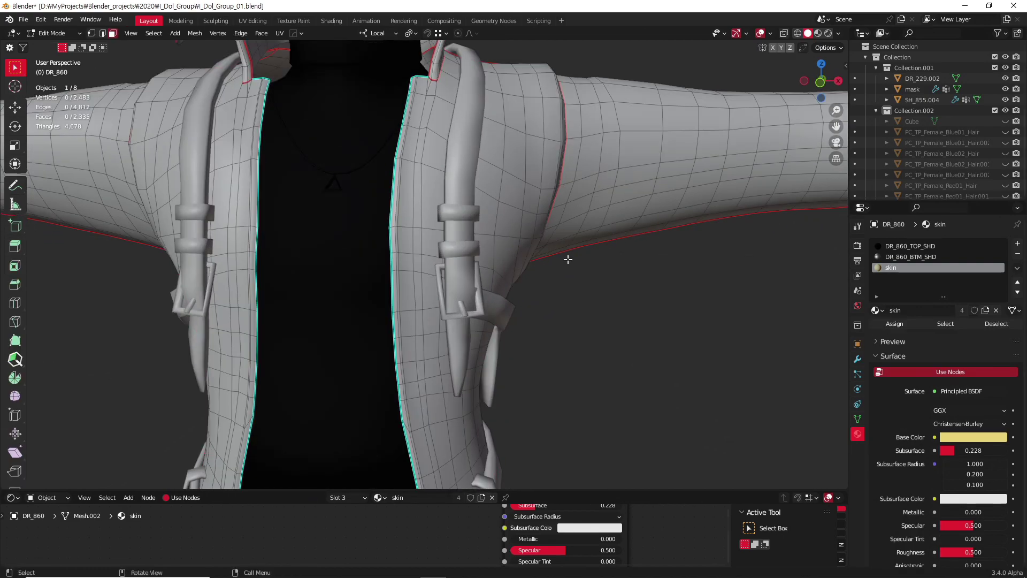
pyautogui.scroll(3, 420, 337)
pyautogui.scroll(2, 517, 305)
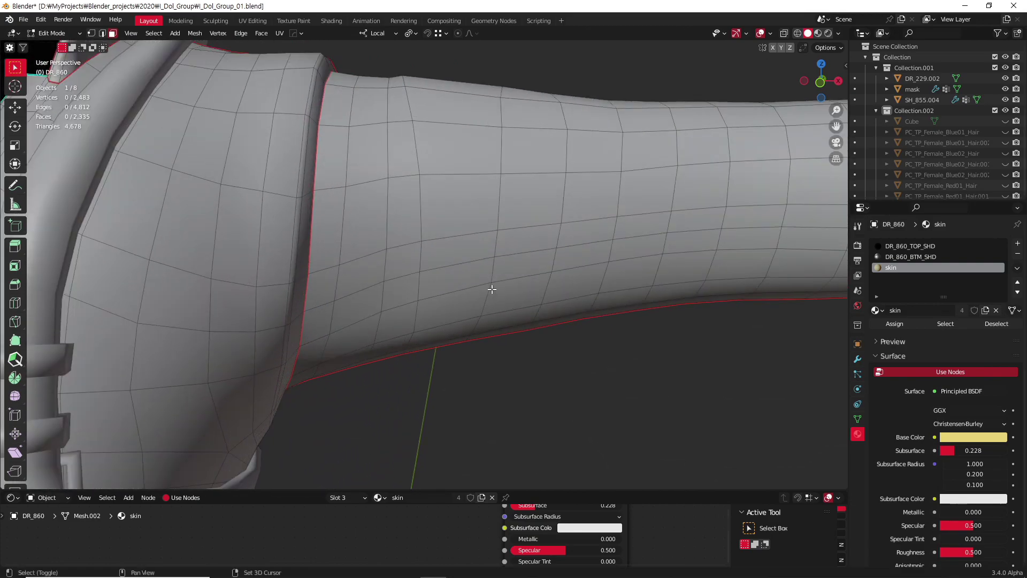
pyautogui.scroll(2, 456, 325)
# - Select two neighbouring edge loops around the sleeve near the shoulder
pyautogui.moveTo(436, 141)
pyautogui.mouseDown(button='middle')
pyautogui.moveTo(436, 436)
pyautogui.moveTo(393, 224)
pyautogui.mouseUp(button='middle')
pyautogui.keyDown('alt'); pyautogui.click(368, 209); pyautogui.keyUp('alt')
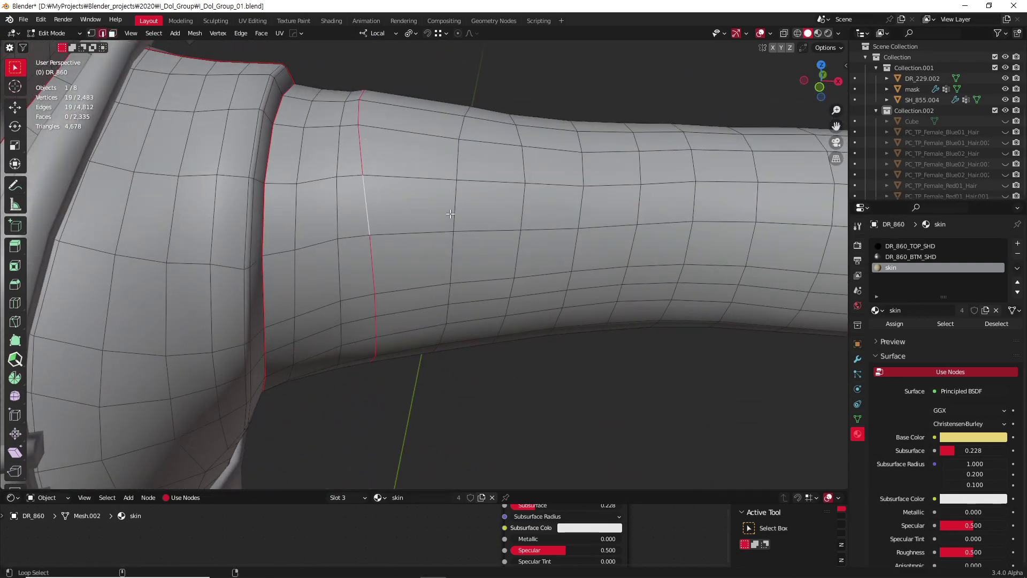
pyautogui.keyDown('alt'); pyautogui.keyDown('shift'); pyautogui.click(456, 214); pyautogui.keyUp('shift'); pyautogui.keyUp('alt')
pyautogui.moveTo(456, 214)
pyautogui.mouseDown(button='middle')
pyautogui.moveTo(451, 259)
pyautogui.moveTo(454, 172)
pyautogui.moveTo(478, 226)
pyautogui.mouseUp(button='middle')
pyautogui.moveTo(471, 143); pyautogui.dragTo(454, 291, button='middle')
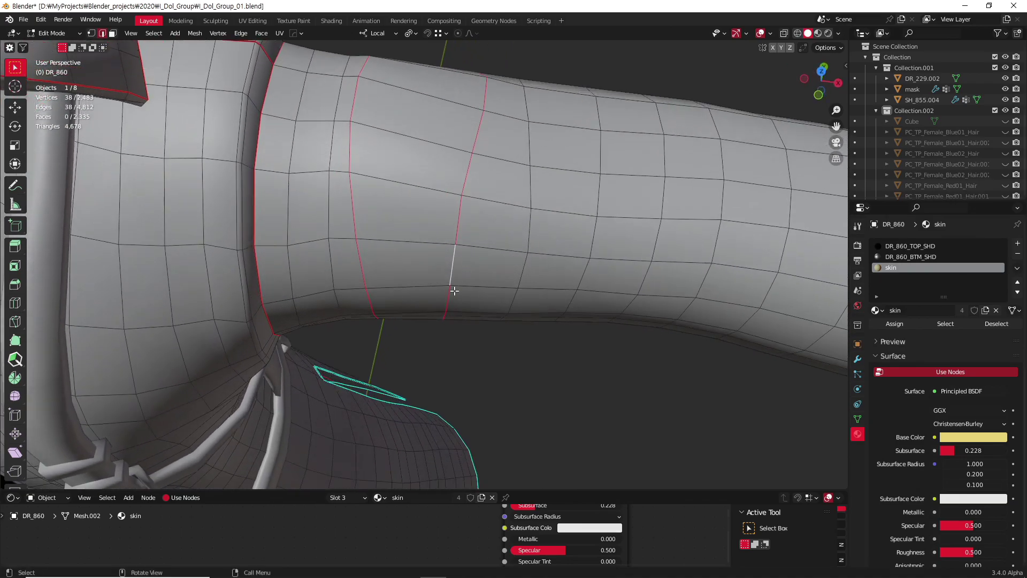
pyautogui.moveTo(345, 125); pyautogui.dragTo(330, 94, button='middle')
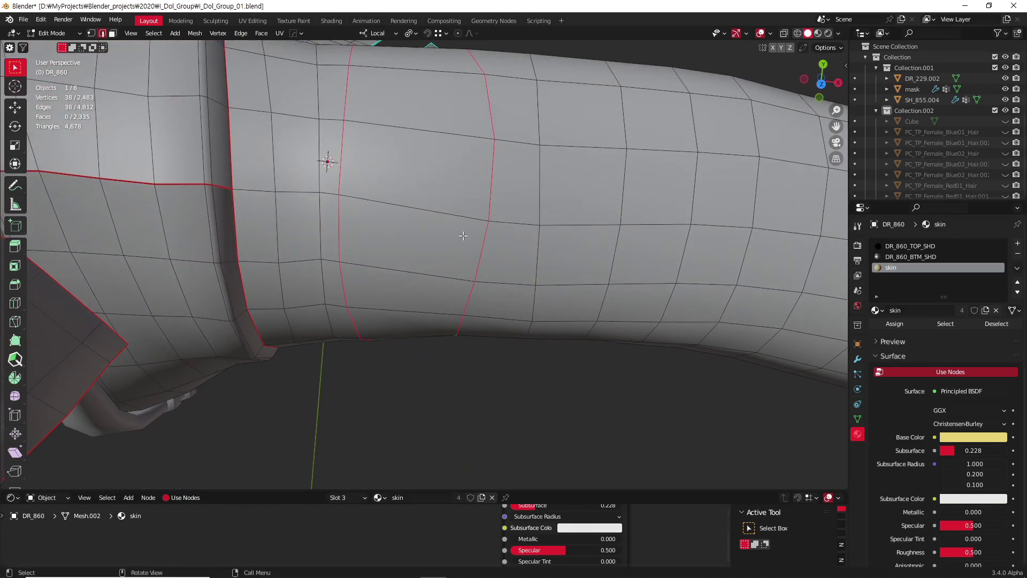
pyautogui.moveTo(436, 287)
pyautogui.mouseDown(button='middle')
pyautogui.moveTo(451, 258)
pyautogui.moveTo(422, 77)
pyautogui.mouseUp(button='middle')
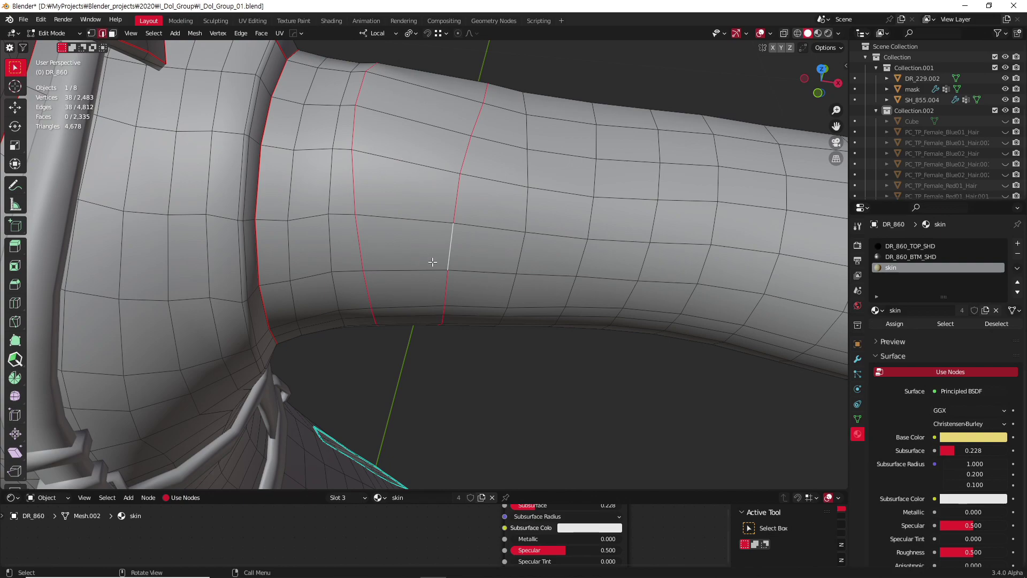
pyautogui.scroll(2, 435, 236)
pyautogui.scroll(2, 444, 252)
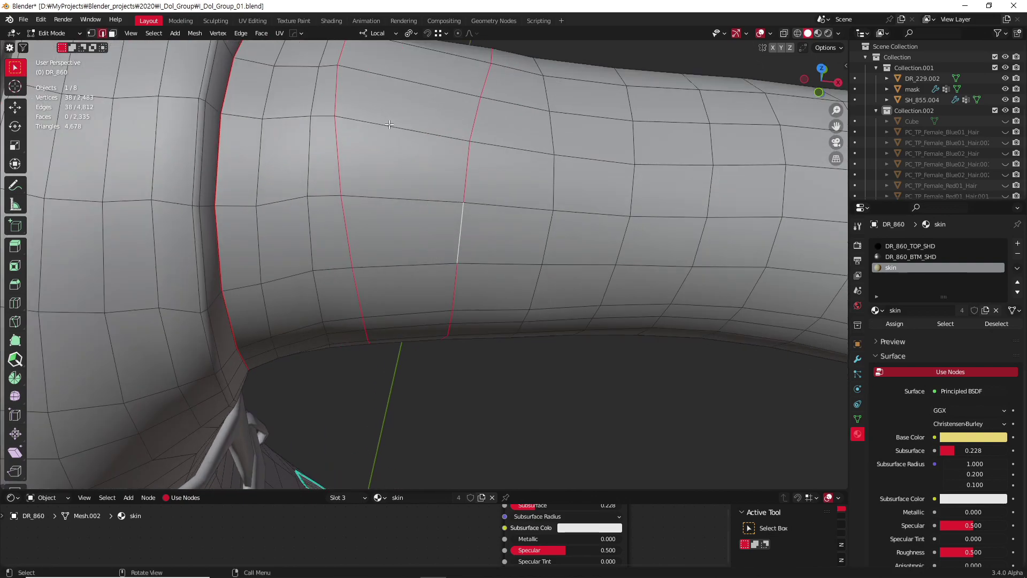
pyautogui.scroll(-1, 453, 269)
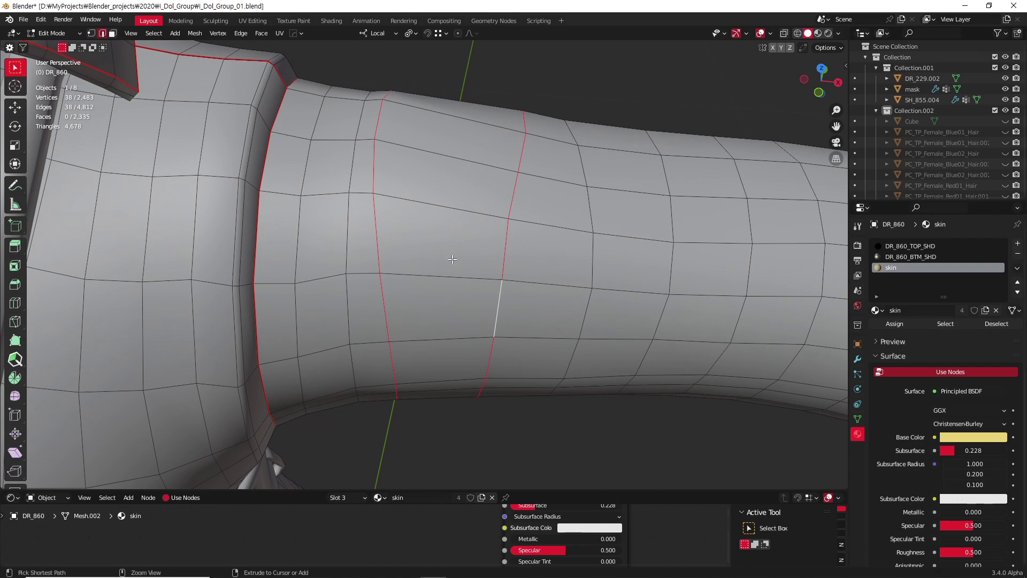
pyautogui.hotkey('ctrl', 'r')
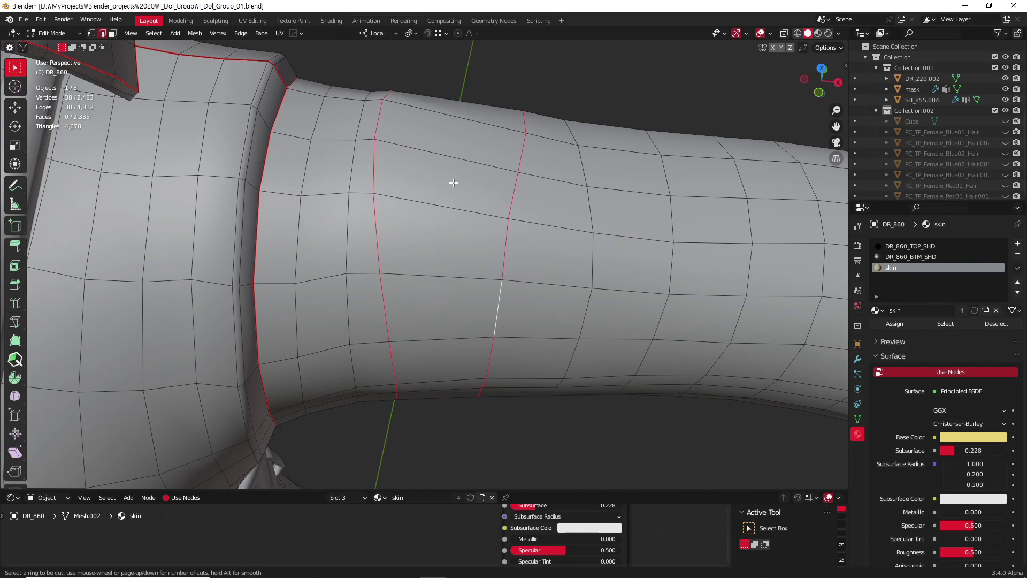
# - Add a 19-edge loop across the DR_860 sleeve, discarding a first attempt and recutting
pyautogui.click(464, 183)
pyautogui.moveTo(483, 184)
pyautogui.mouseDown()
pyautogui.moveTo(531, 199)
pyautogui.moveTo(401, 179)
pyautogui.moveTo(481, 195)
pyautogui.moveTo(403, 183)
pyautogui.moveTo(467, 197)
pyautogui.moveTo(408, 223)
pyautogui.moveTo(507, 233)
pyautogui.moveTo(470, 268)
pyautogui.moveTo(515, 239)
pyautogui.moveTo(434, 190)
pyautogui.moveTo(493, 174)
pyautogui.moveTo(465, 195)
pyautogui.moveTo(461, 238)
pyautogui.moveTo(475, 217)
pyautogui.mouseUp()
pyautogui.moveTo(475, 217)
pyautogui.mouseDown(button='middle')
pyautogui.moveTo(499, 291)
pyautogui.moveTo(485, 291)
pyautogui.mouseUp(button='middle')
pyautogui.hotkey('ctrl', 'z')
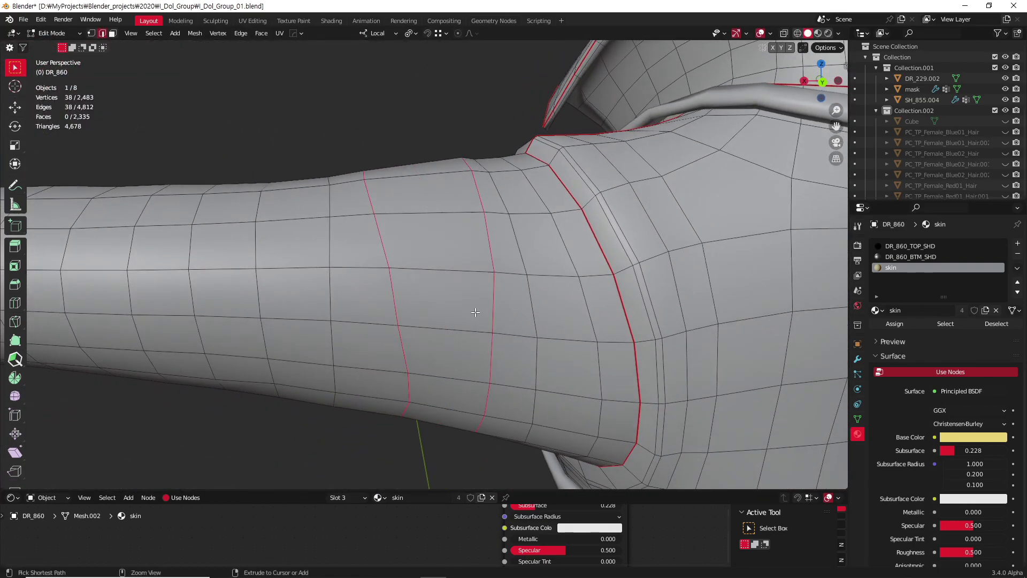
pyautogui.hotkey('ctrl', 'r')
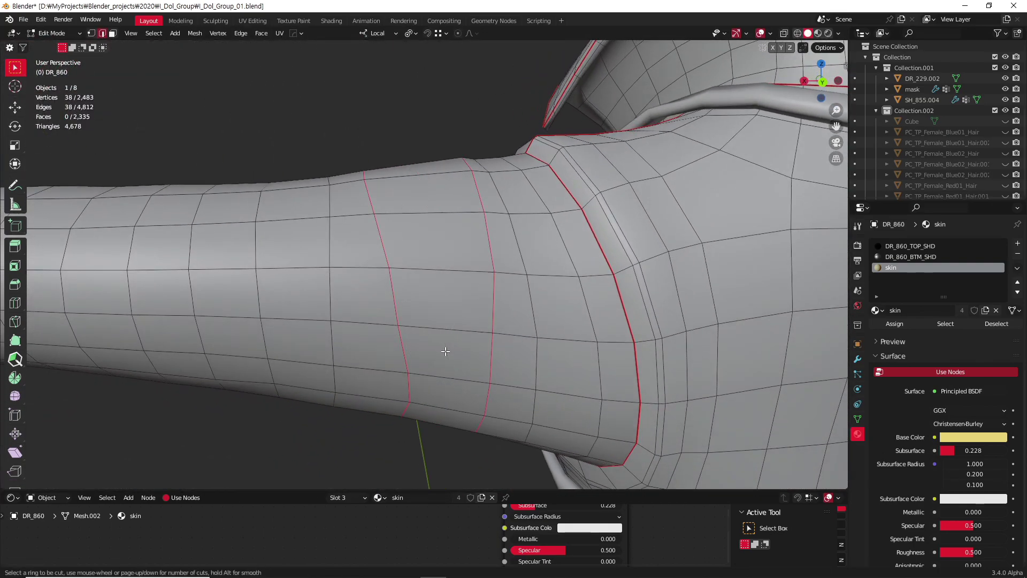
pyautogui.click(468, 333)
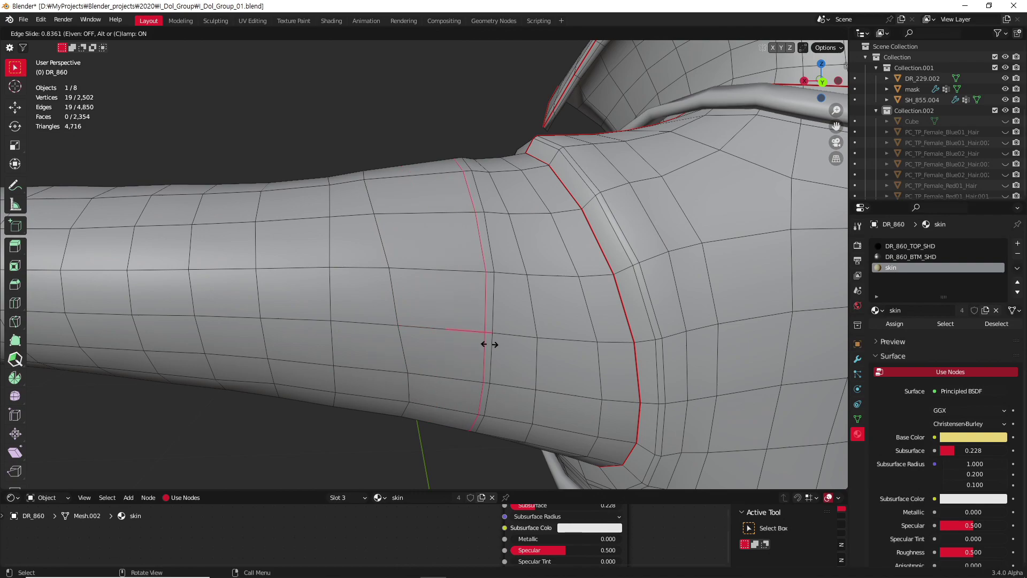
# - Slide the new loop with Even and Flipped on to about -0.85, beside the seam loop
pyautogui.press('e')
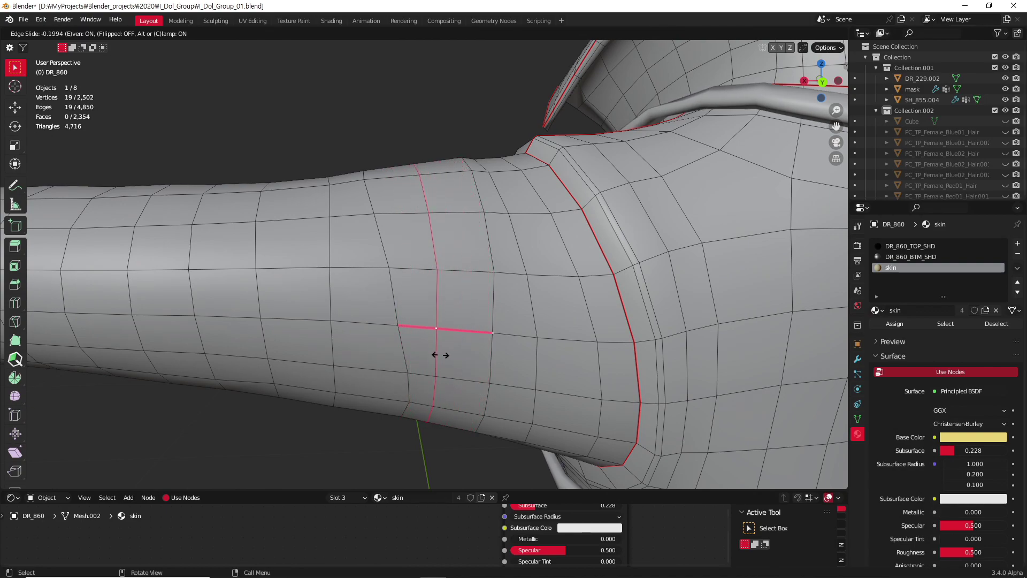
pyautogui.press('e')
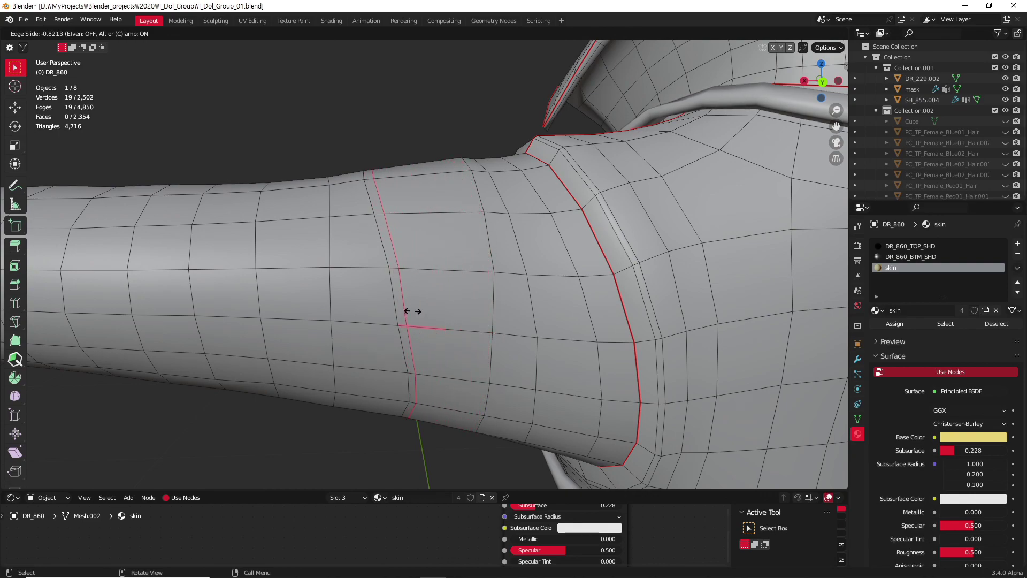
pyautogui.press('e')
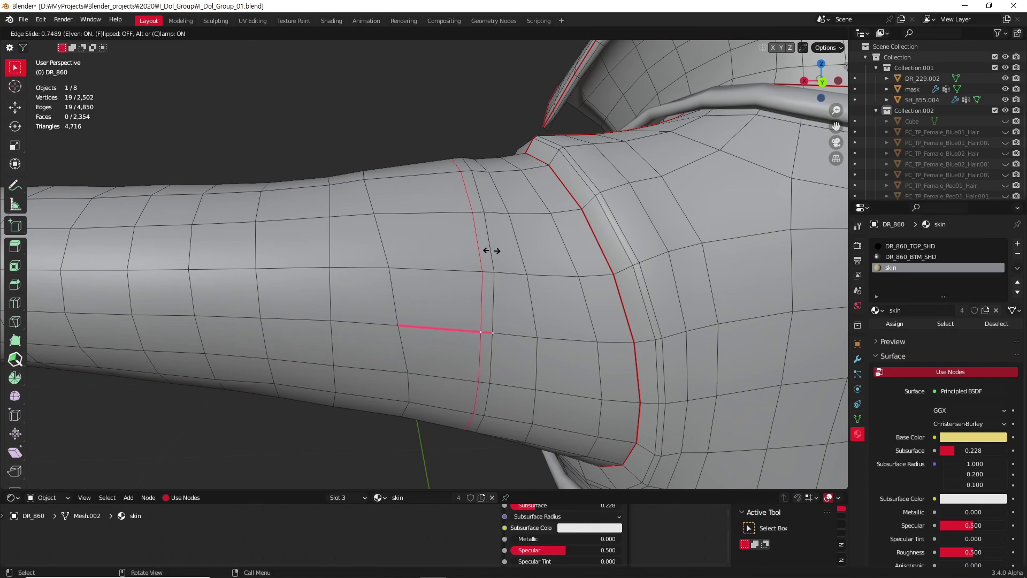
pyautogui.press('f')
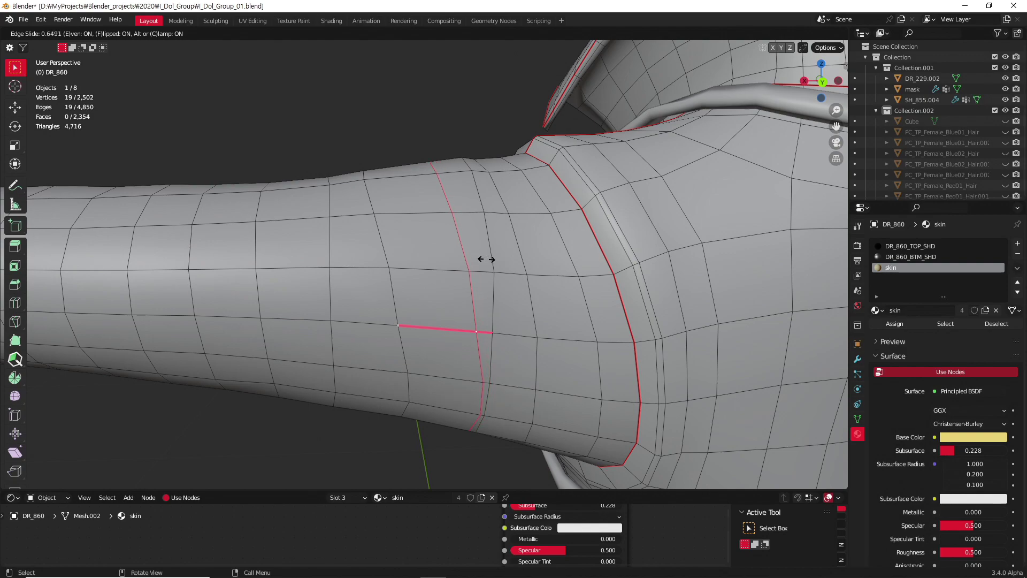
pyautogui.press('f')
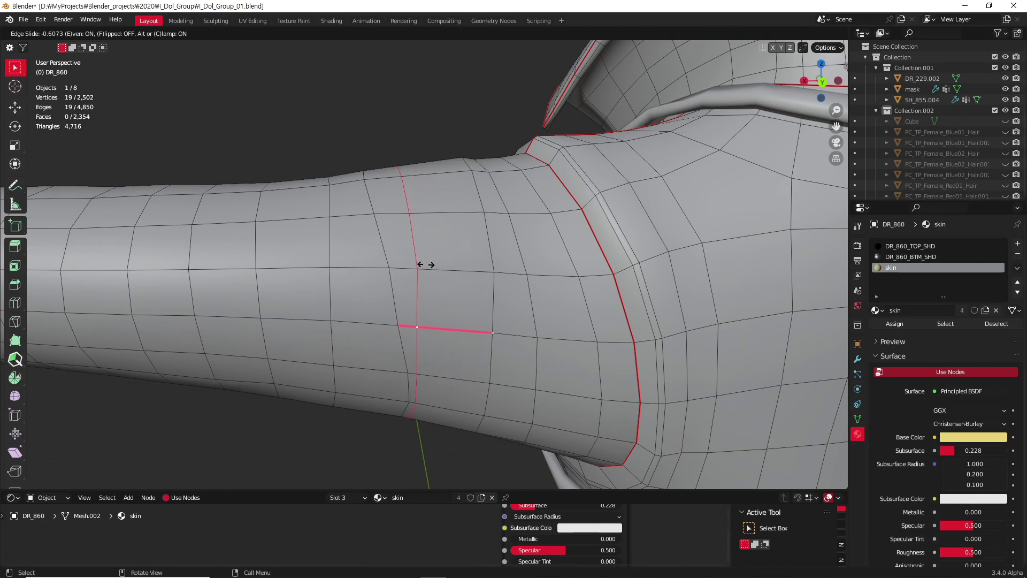
pyautogui.press('f')
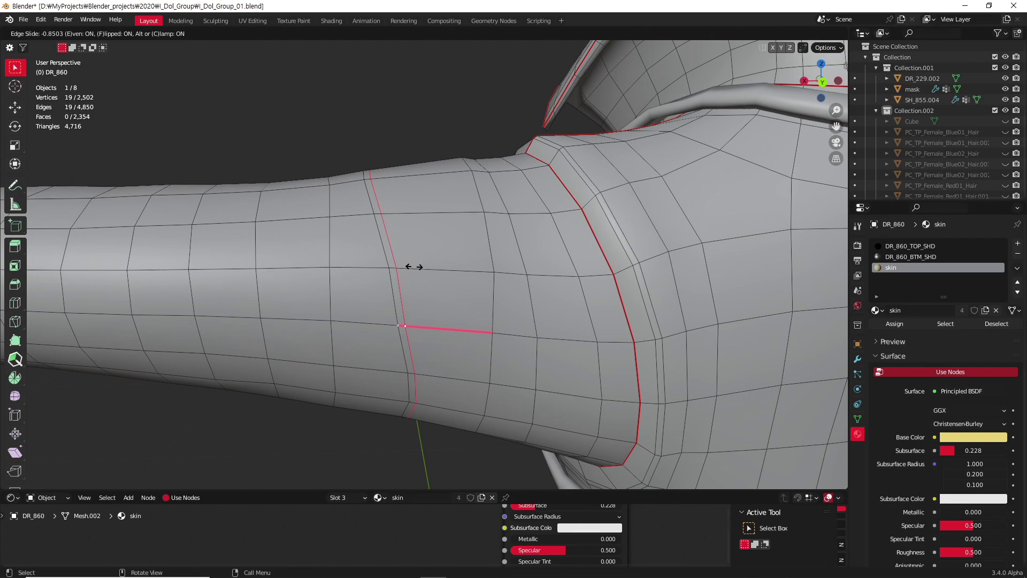
pyautogui.click(411, 267)
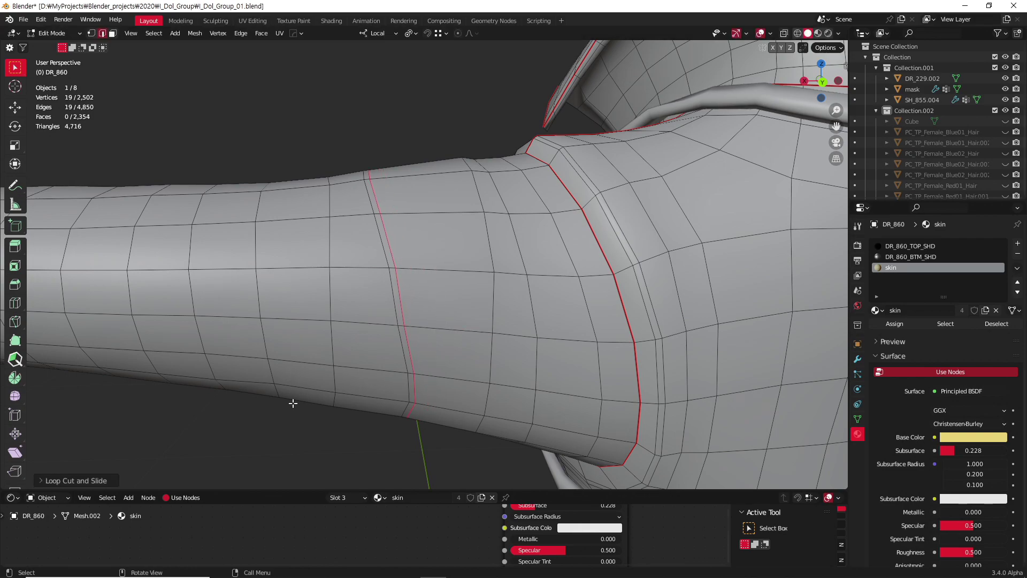
# - Tighten the first new loop's slide factor in the Loop Cut and Slide redo panel
pyautogui.click(71, 481)
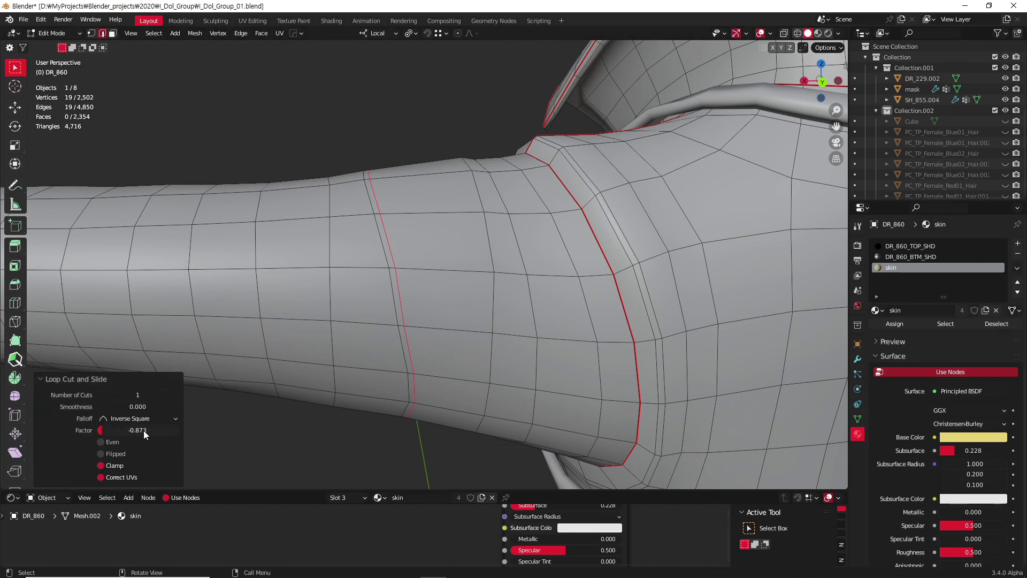
pyautogui.click(142, 431)
pyautogui.click(143, 430)
pyautogui.press('BackSpace')
pyautogui.press('Return')
pyautogui.press('Return')
# - Cut a second flipped sleeve loop beside the other seam loop at factor -0.900
pyautogui.hotkey('ctrl', 'r')
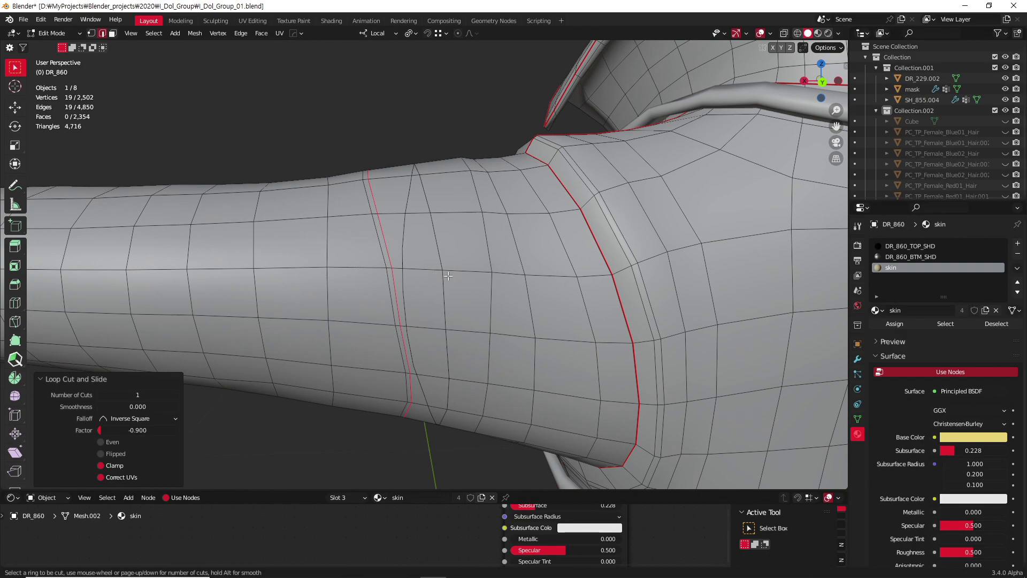
pyautogui.click(448, 280)
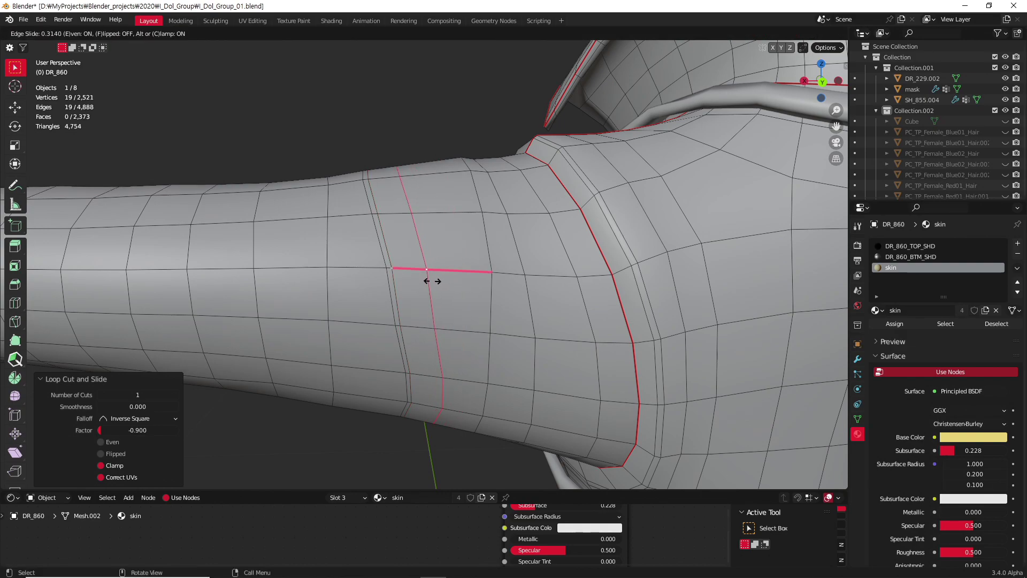
pyautogui.press('f')
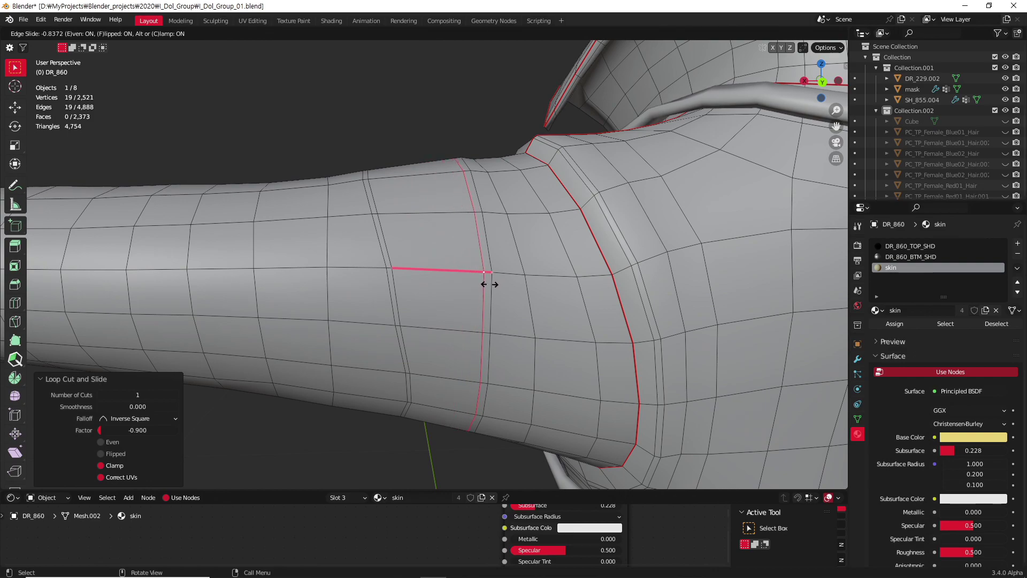
pyautogui.click(489, 284)
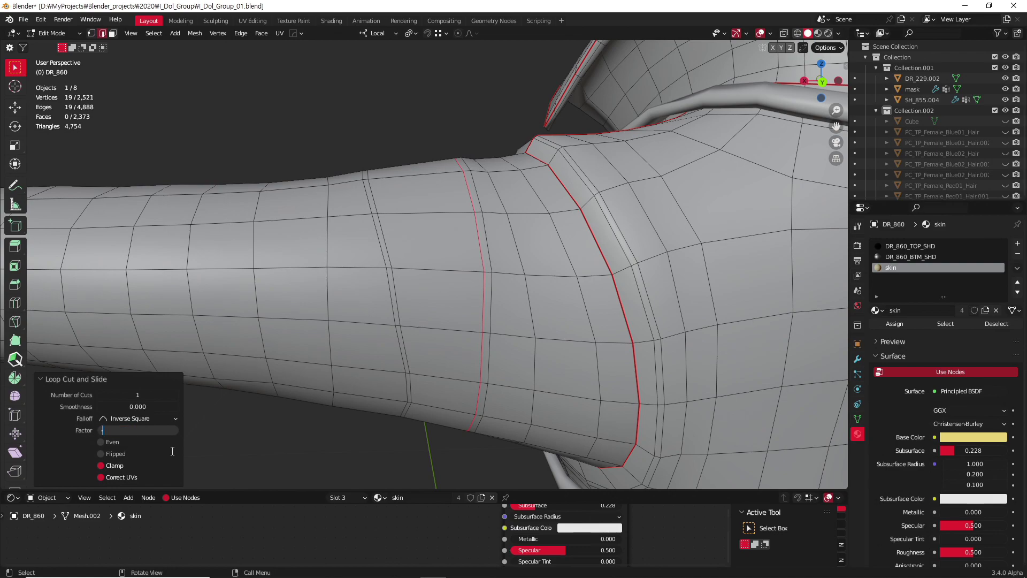
pyautogui.click(163, 431)
pyautogui.write('-.9')
pyautogui.press('Return')
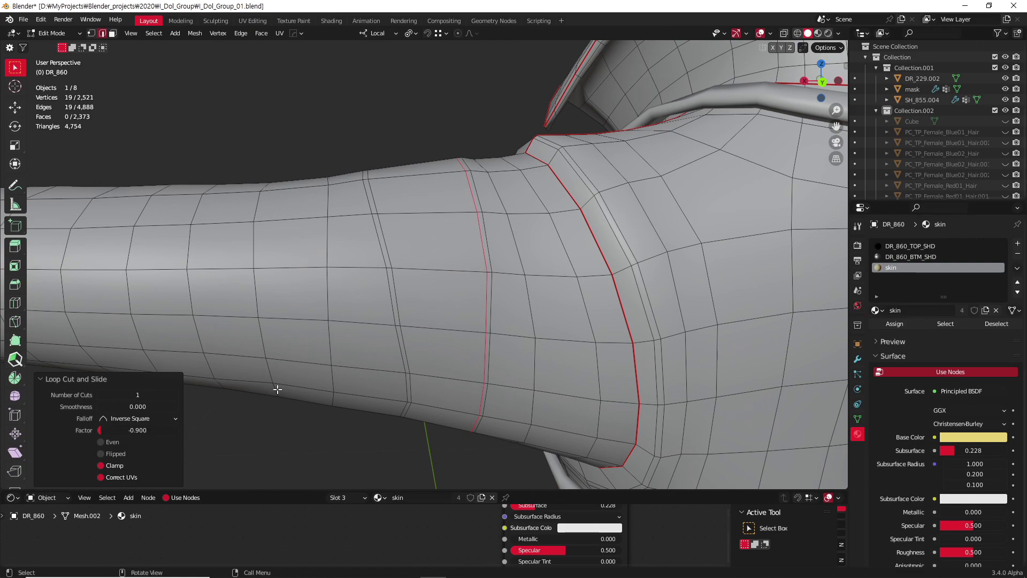
pyautogui.moveTo(464, 324); pyautogui.dragTo(458, 324, button='middle')
pyautogui.scroll(3, 316, 304)
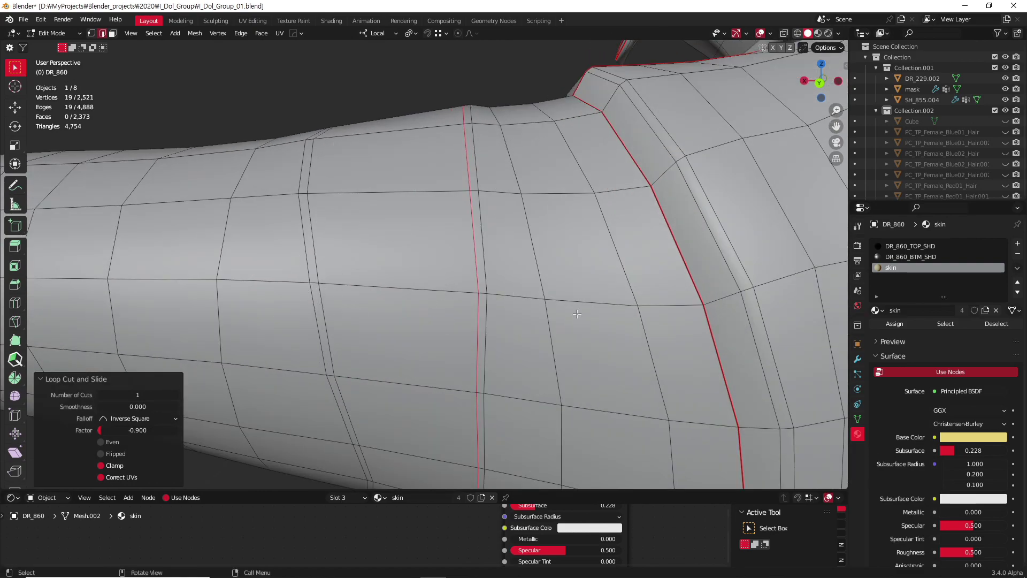
pyautogui.moveTo(438, 319); pyautogui.dragTo(469, 244, button='middle')
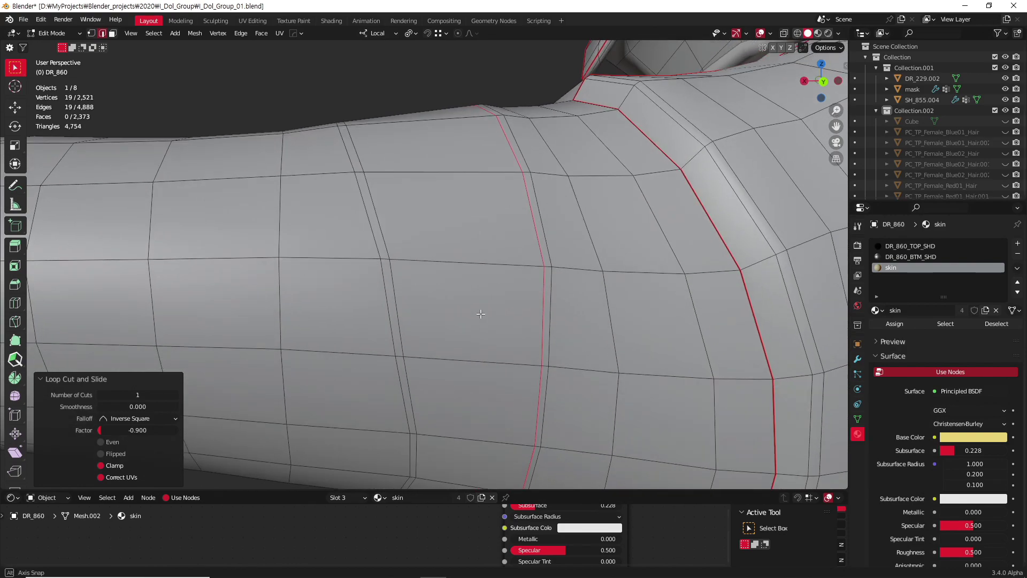
pyautogui.hotkey('alt', 'a')
pyautogui.keyDown('alt'); pyautogui.click(468, 243); pyautogui.keyUp('alt')
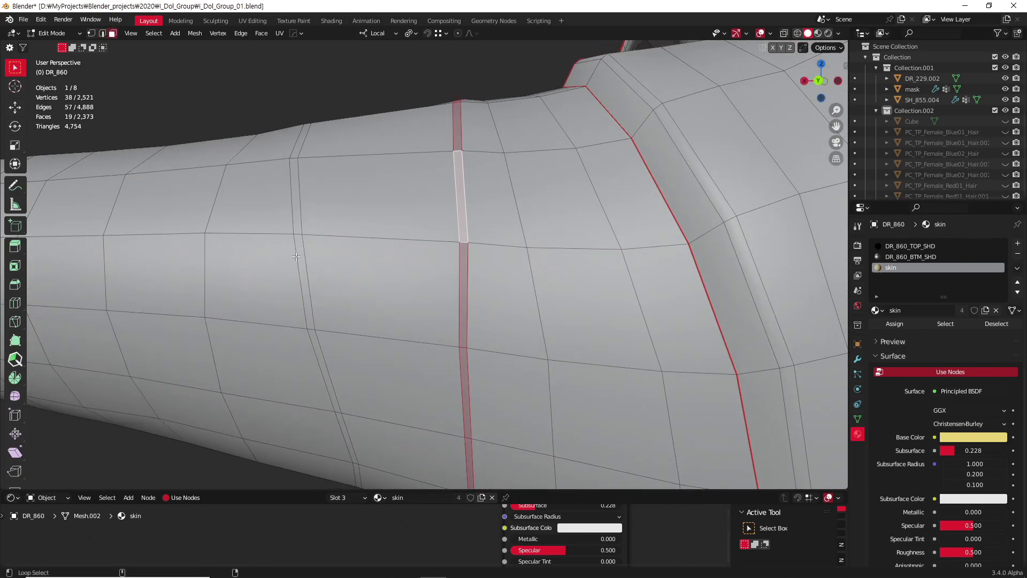
pyautogui.keyDown('alt'); pyautogui.keyDown('shift'); pyautogui.click(295, 231); pyautogui.keyUp('shift'); pyautogui.keyUp('alt')
pyautogui.keyDown('alt'); pyautogui.keyDown('shift'); pyautogui.click(318, 282); pyautogui.keyUp('shift'); pyautogui.keyUp('alt')
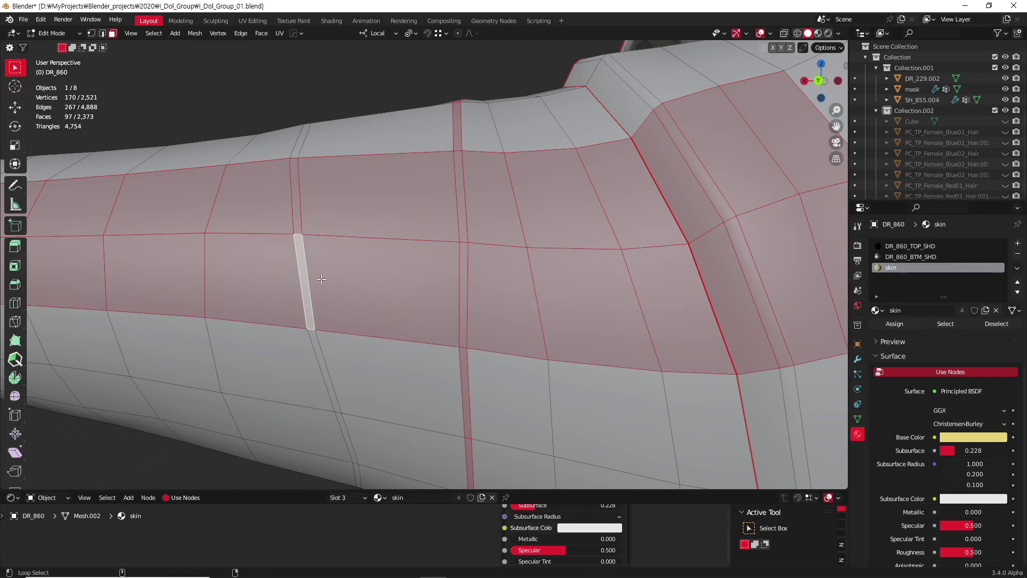
pyautogui.keyDown('alt'); pyautogui.keyDown('shift'); pyautogui.click(292, 247); pyautogui.keyUp('shift'); pyautogui.keyUp('alt')
pyautogui.keyDown('alt'); pyautogui.keyDown('shift'); pyautogui.click(303, 237); pyautogui.keyUp('shift'); pyautogui.keyUp('alt')
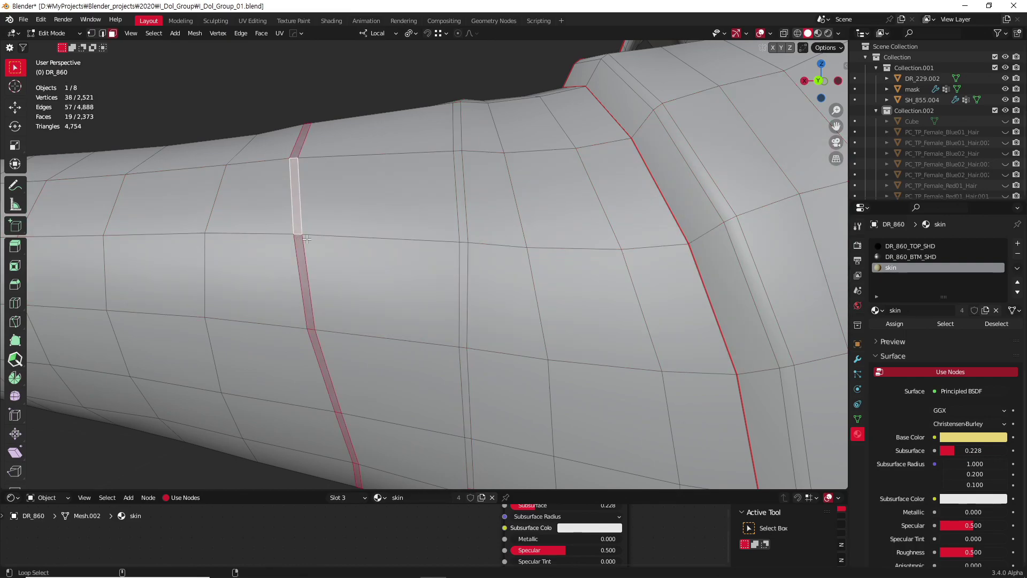
pyautogui.keyDown('alt'); pyautogui.keyDown('shift'); pyautogui.click(467, 242); pyautogui.keyUp('shift'); pyautogui.keyUp('alt')
pyautogui.scroll(-5, 466, 242)
pyautogui.moveTo(467, 242); pyautogui.dragTo(468, 317, button='middle')
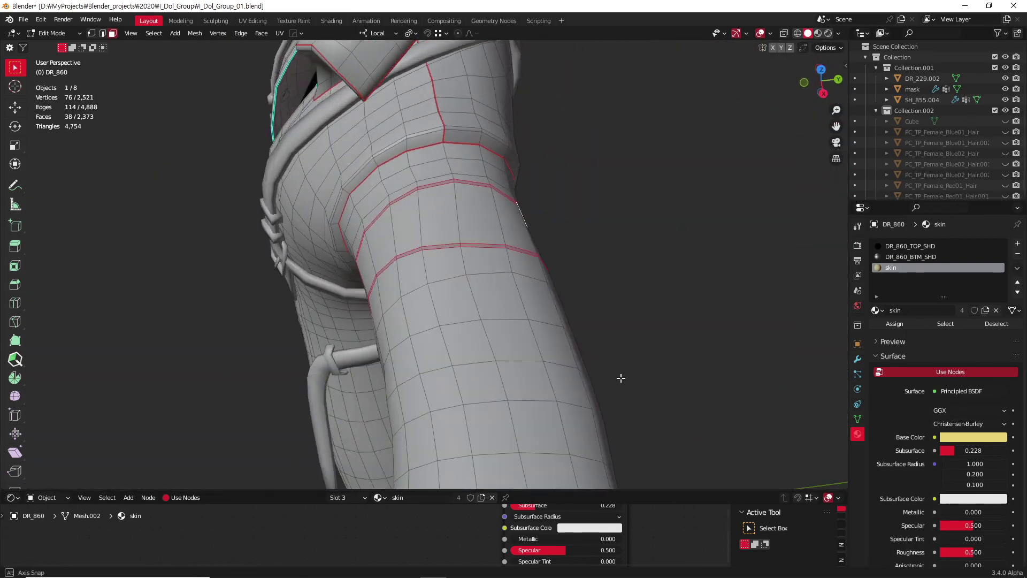
pyautogui.scroll(5, 468, 317)
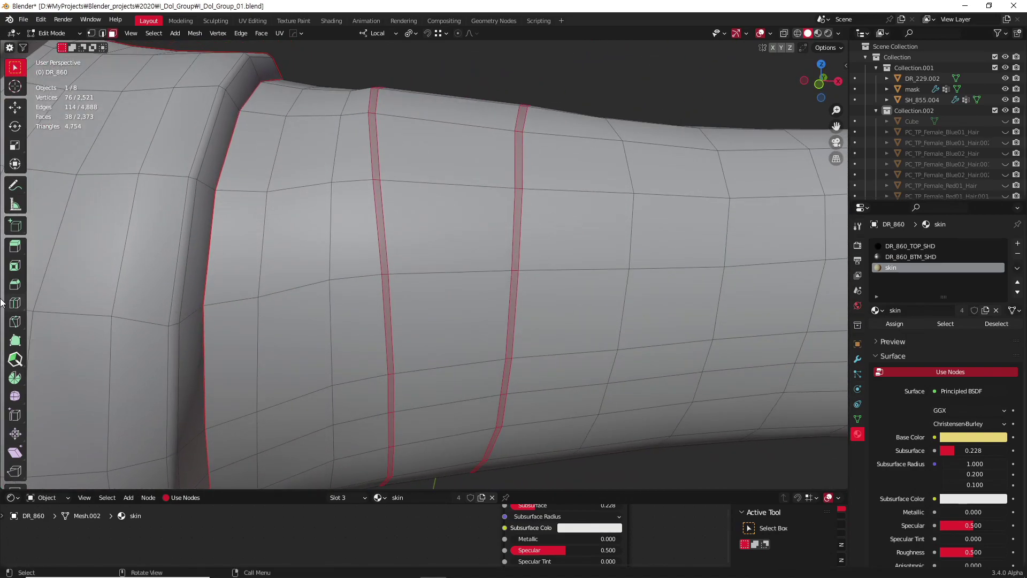
pyautogui.moveTo(14, 246); pyautogui.dragTo(67, 294)
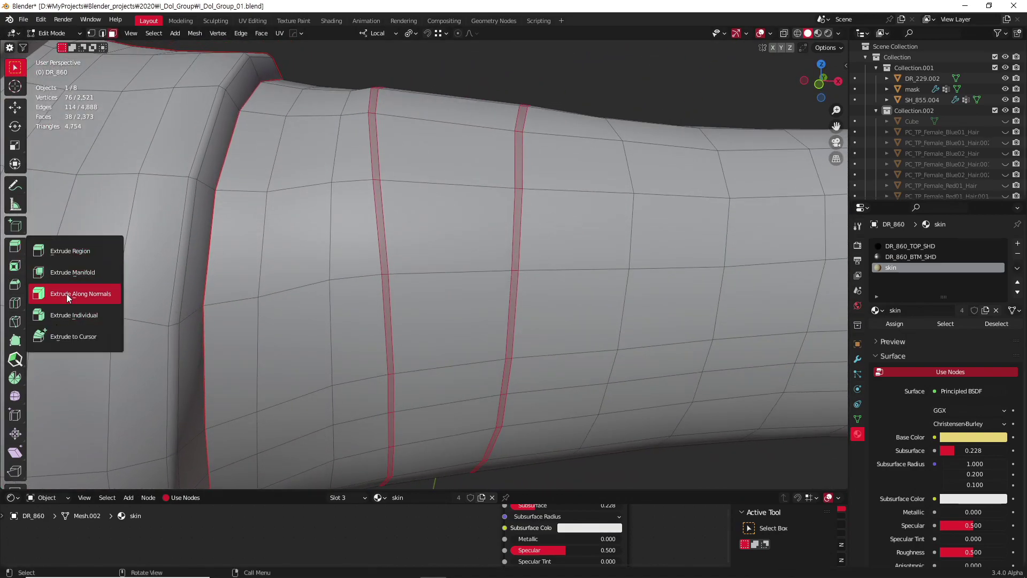
pyautogui.moveTo(479, 344); pyautogui.dragTo(469, 303)
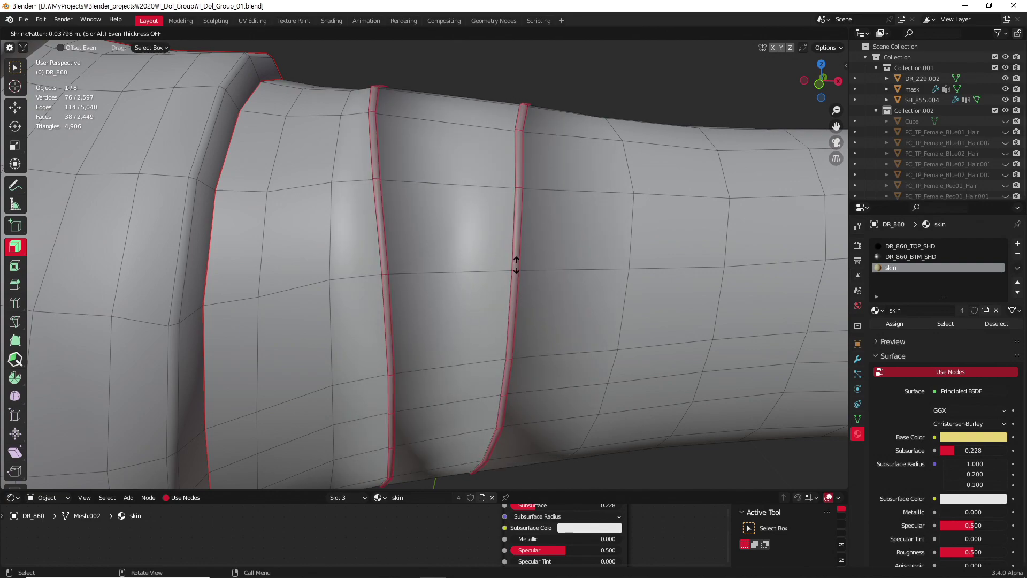
pyautogui.moveTo(537, 201)
pyautogui.mouseDown()
pyautogui.moveTo(575, 165)
pyautogui.moveTo(576, 219)
pyautogui.mouseUp()
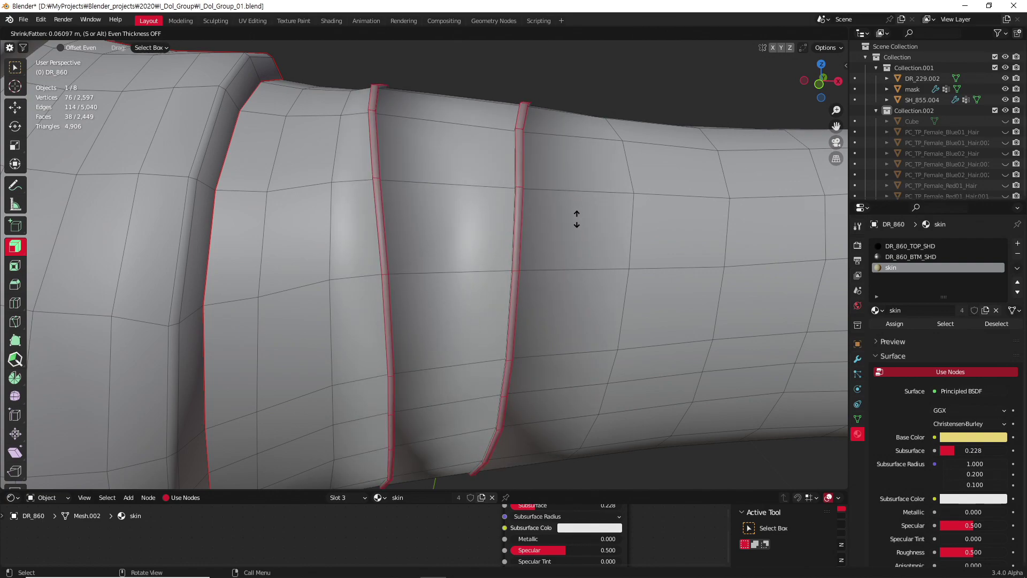
pyautogui.click(579, 280)
pyautogui.moveTo(476, 345)
pyautogui.mouseDown(button='middle')
pyautogui.moveTo(467, 353)
pyautogui.moveTo(532, 267)
pyautogui.moveTo(483, 316)
pyautogui.moveTo(502, 296)
pyautogui.moveTo(506, 339)
pyautogui.mouseUp(button='middle')
pyautogui.press('Tab')
pyautogui.scroll(-3, 471, 350)
pyautogui.press('Tab')
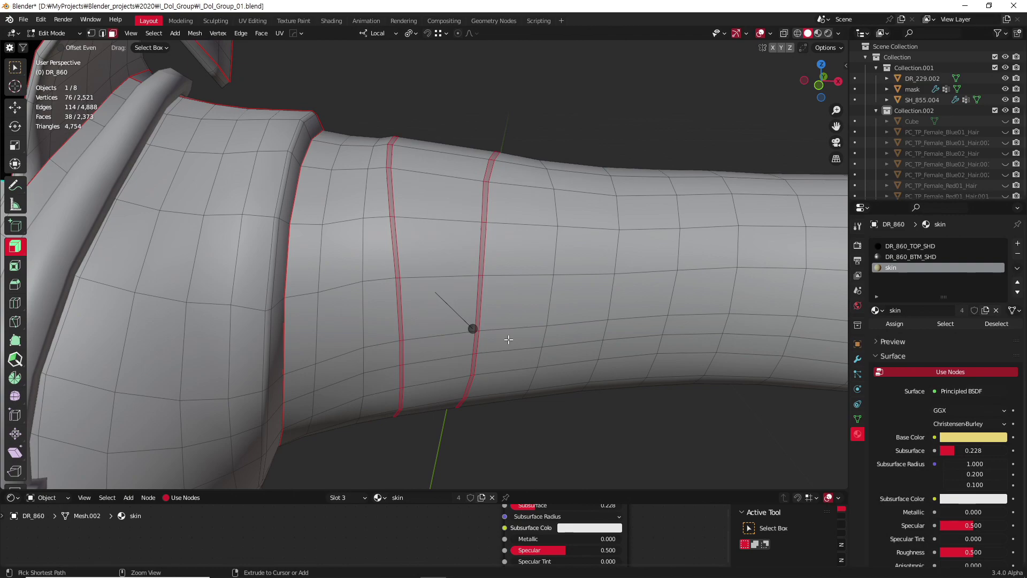
pyautogui.scroll(-3, 505, 339)
pyautogui.scroll(3, 514, 339)
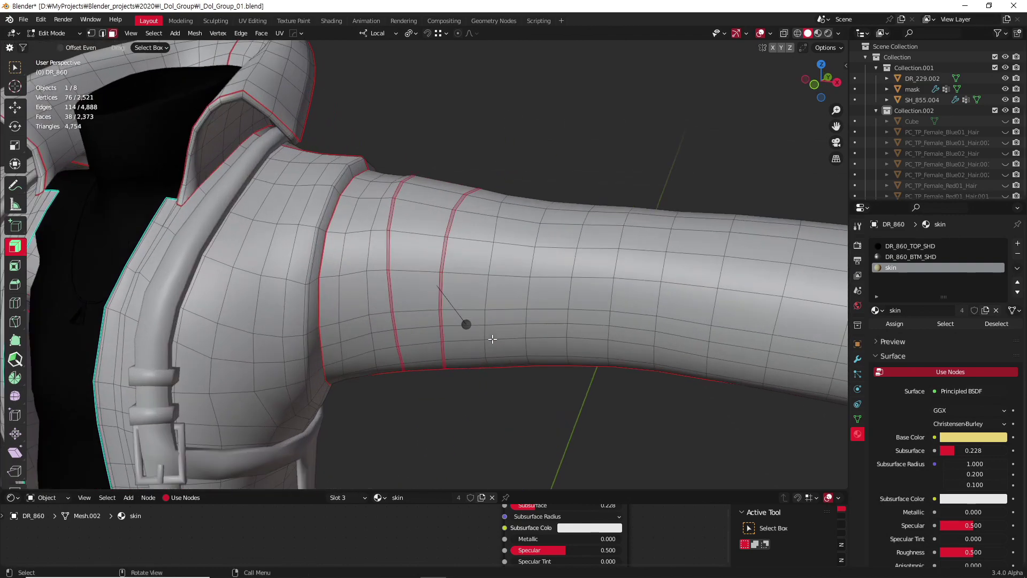
pyautogui.moveTo(514, 339)
pyautogui.mouseDown(button='middle')
pyautogui.moveTo(551, 396)
pyautogui.moveTo(561, 337)
pyautogui.moveTo(513, 331)
pyautogui.mouseUp(button='middle')
pyautogui.scroll(-3, 562, 336)
pyautogui.press('1')
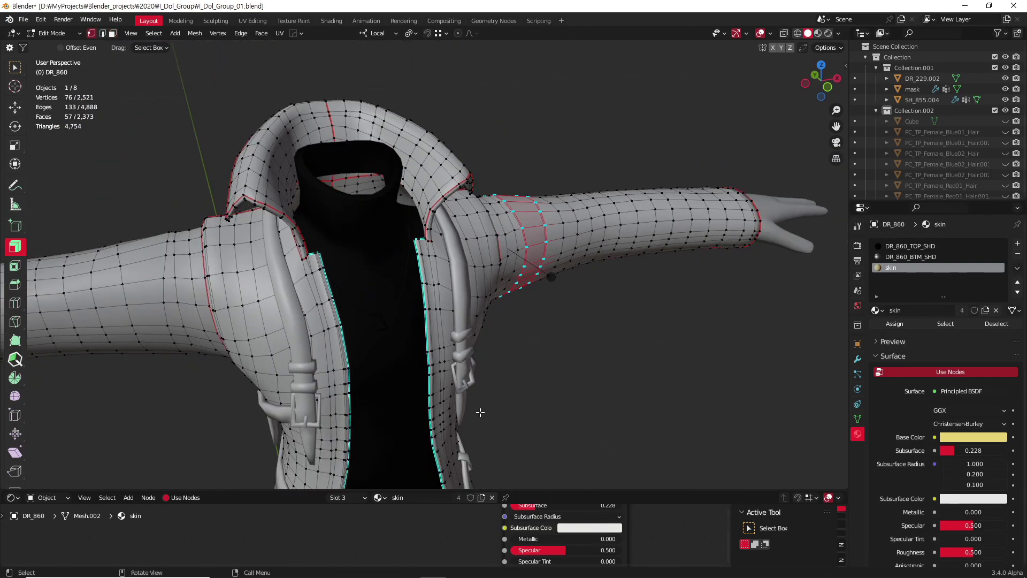
# - Zoom to the coat tail hem and select a single vertex on it
pyautogui.scroll(4, 513, 330)
pyautogui.scroll(-3, 514, 331)
pyautogui.moveTo(571, 390)
pyautogui.mouseDown(button='middle')
pyautogui.moveTo(470, 259)
pyautogui.moveTo(448, 340)
pyautogui.moveTo(459, 252)
pyautogui.moveTo(486, 282)
pyautogui.mouseUp(button='middle')
pyautogui.scroll(3, 470, 258)
pyautogui.scroll(3, 458, 190)
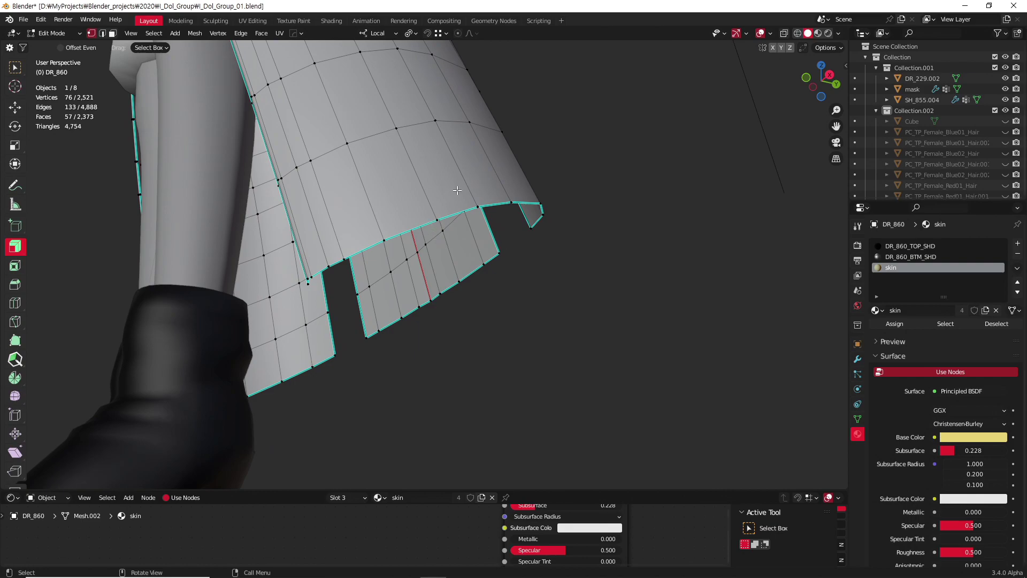
pyautogui.moveTo(461, 220)
pyautogui.mouseDown(button='middle')
pyautogui.moveTo(449, 270)
pyautogui.moveTo(439, 231)
pyautogui.mouseUp(button='middle')
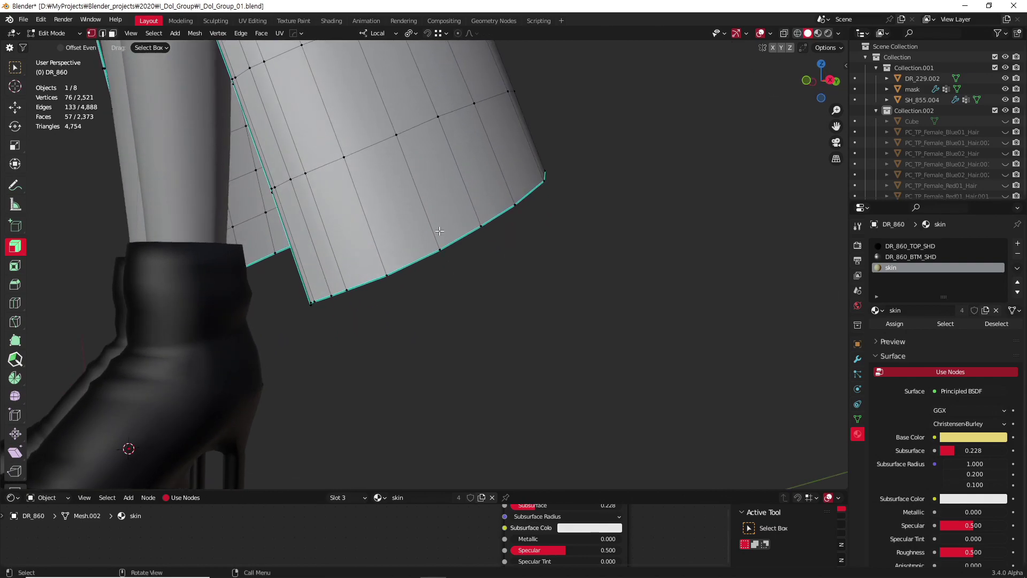
pyautogui.keyDown('shift'); pyautogui.moveTo(439, 226); pyautogui.dragTo(473, 332, button='middle'); pyautogui.keyUp('shift')
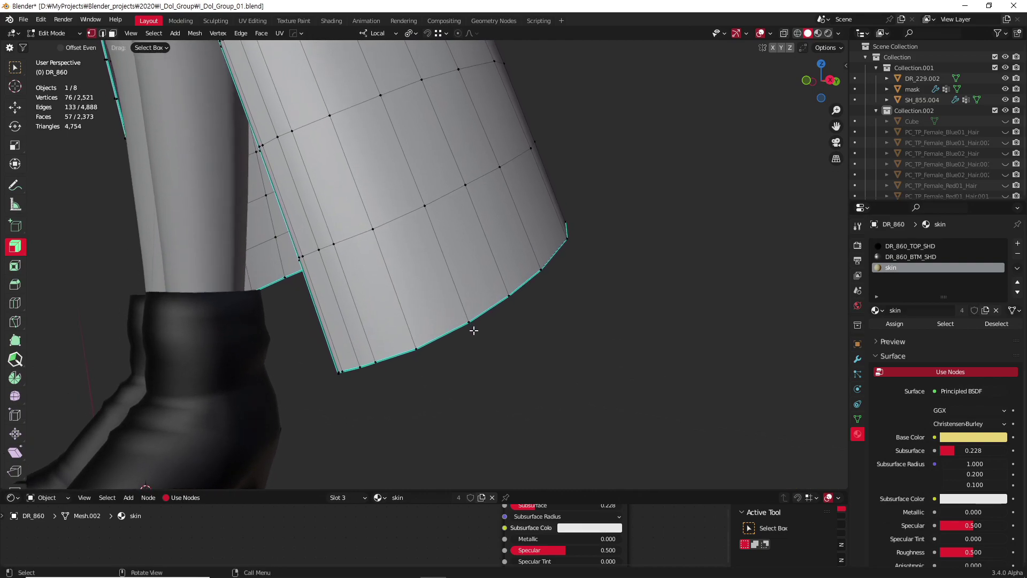
pyautogui.click(486, 317)
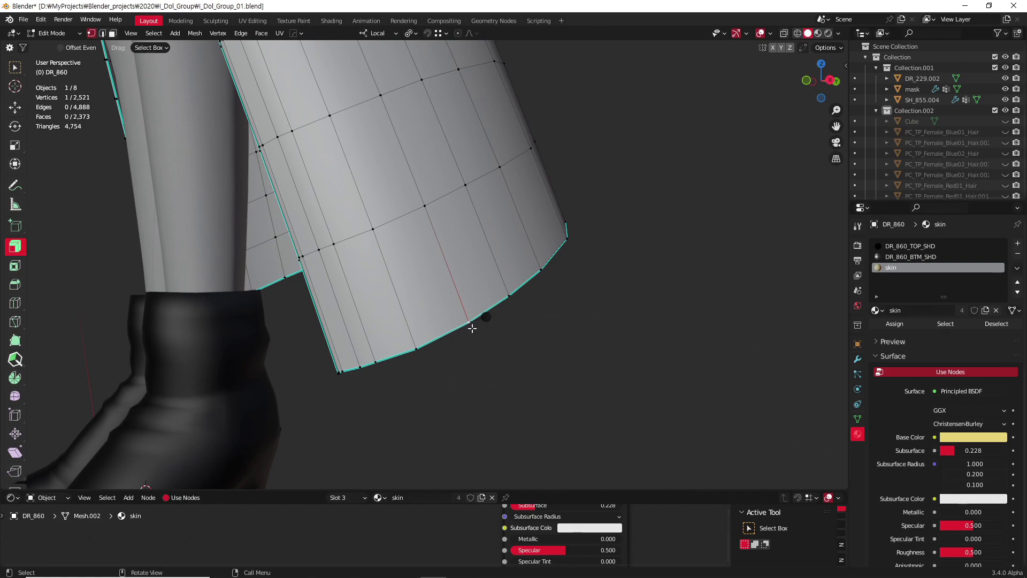
# - Trial a vertex slide on the hem vertex with clamp and even toggles, then cancel
pyautogui.hotkey('shift', 'v')
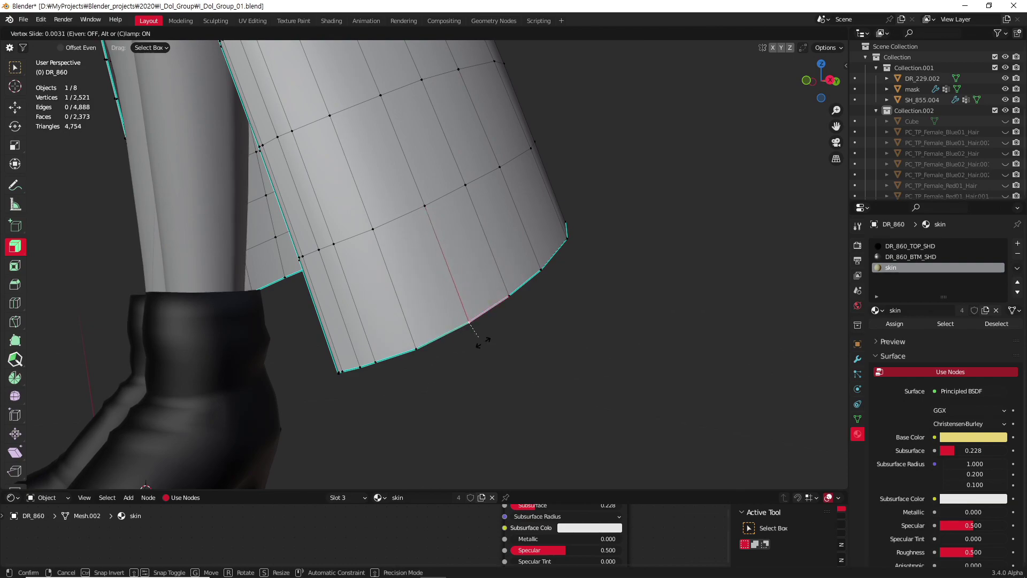
pyautogui.press('c')
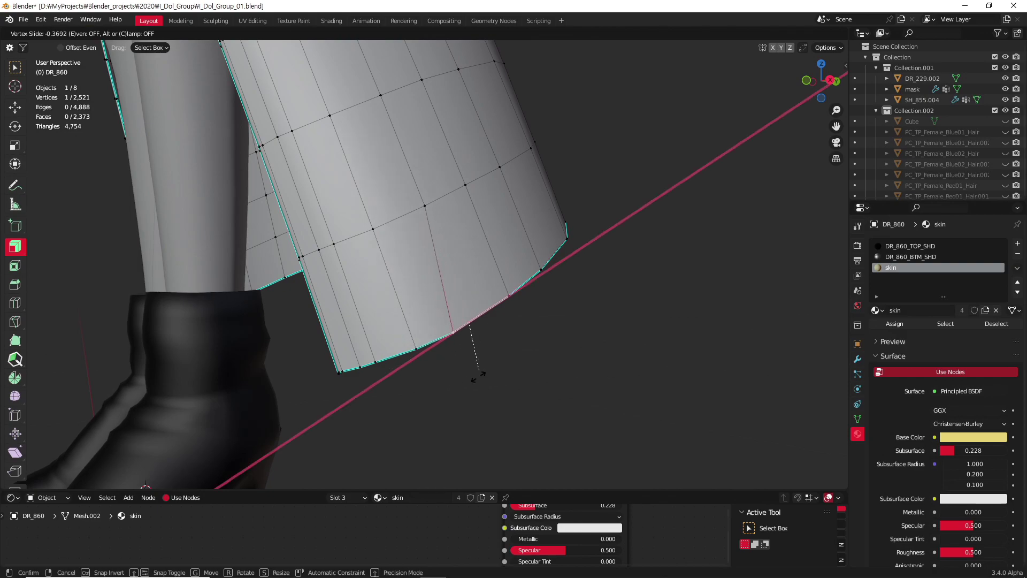
pyautogui.press('c')
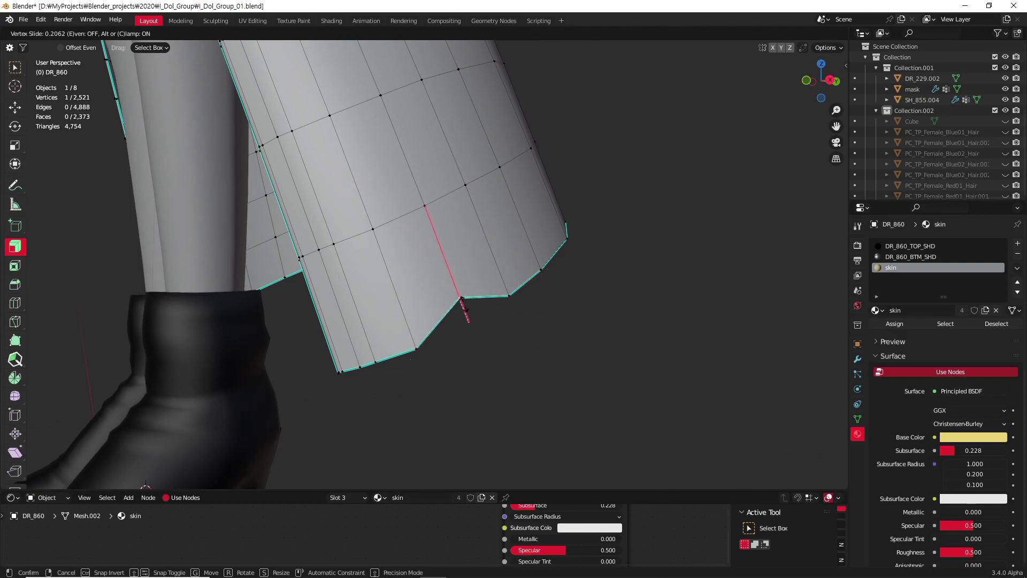
pyautogui.press('c')
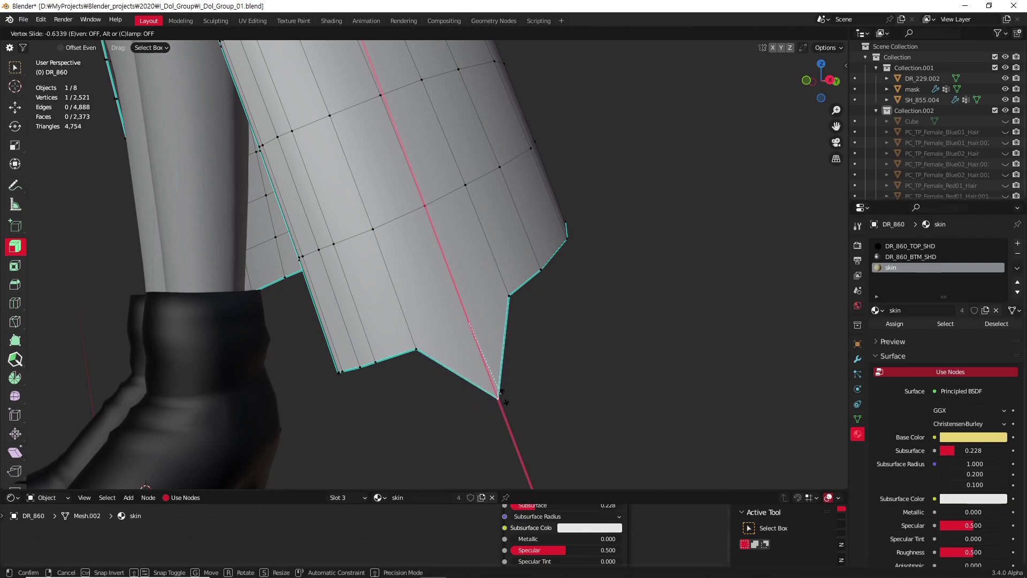
pyautogui.press('c')
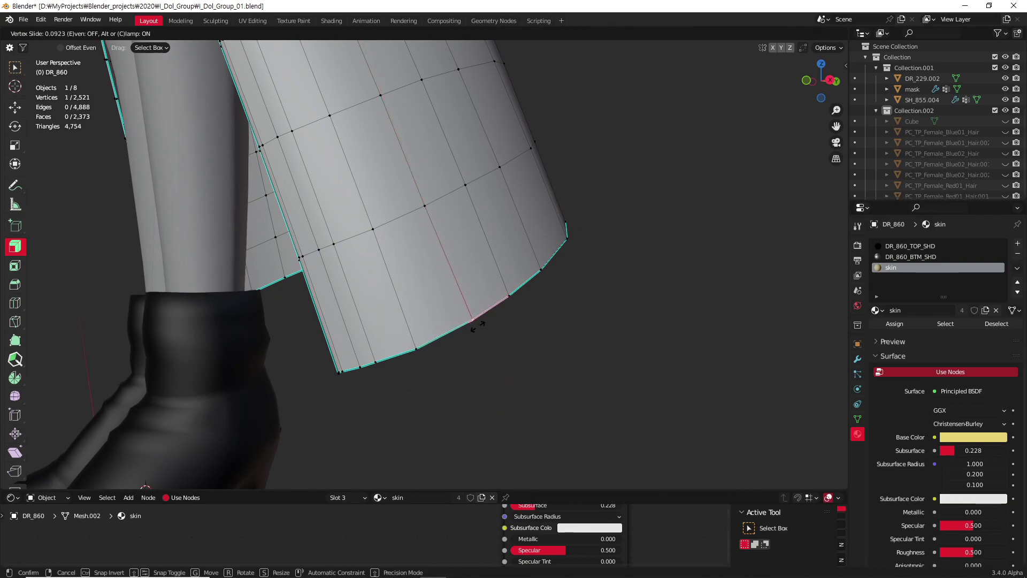
pyautogui.press('c')
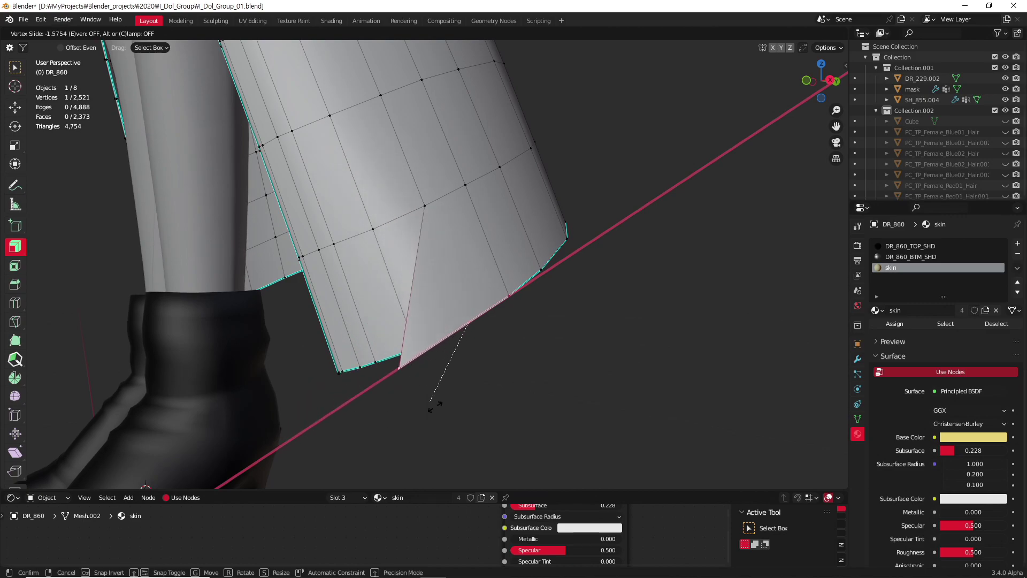
pyautogui.press('c')
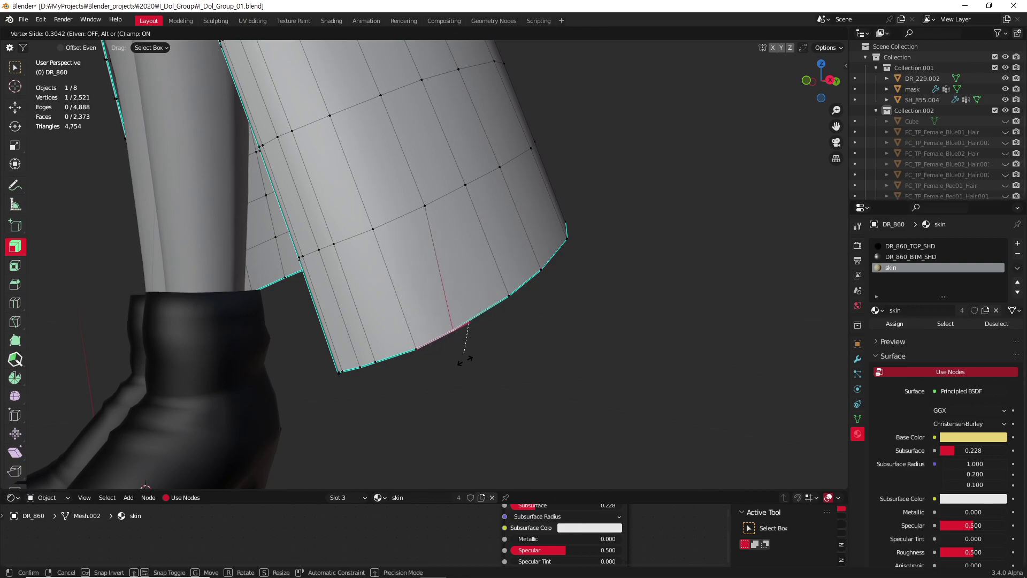
pyautogui.press('e')
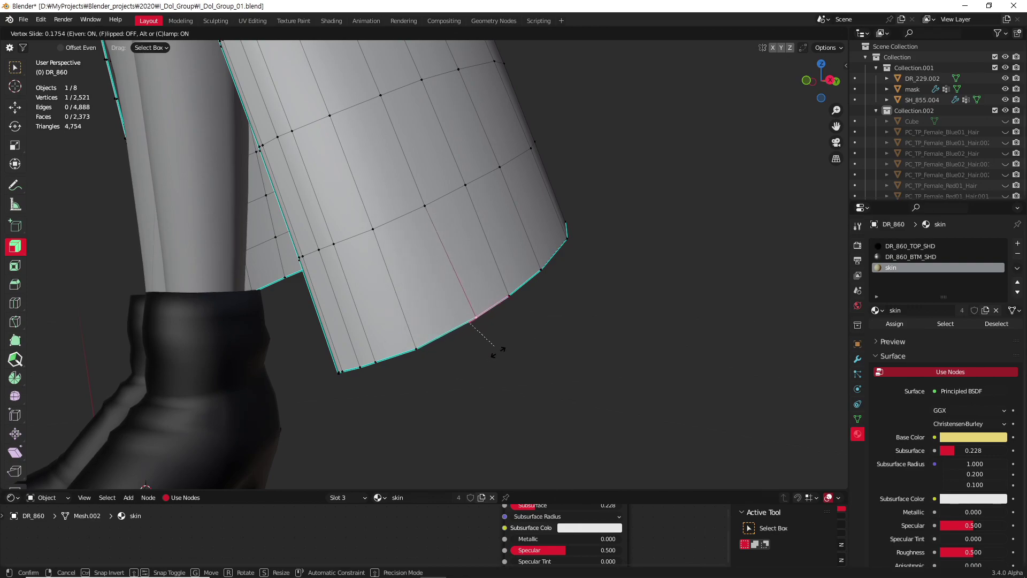
pyautogui.press('r')
pyautogui.rightClick(596, 335)
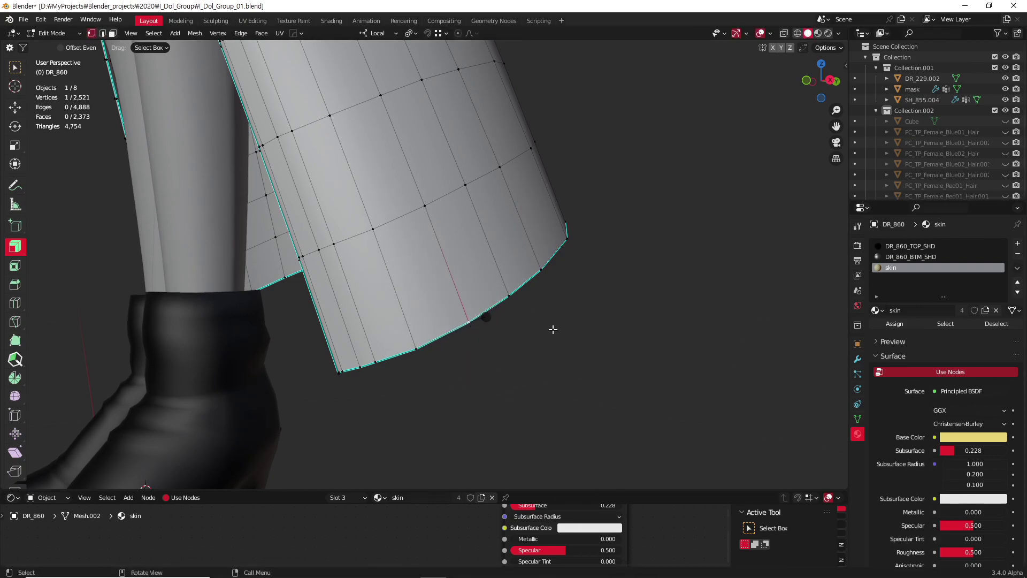
# - Slide the hem vertex slightly along its edge and confirm
pyautogui.moveTo(544, 328)
pyautogui.mouseDown(button='middle')
pyautogui.moveTo(493, 310)
pyautogui.moveTo(531, 371)
pyautogui.mouseUp(button='middle')
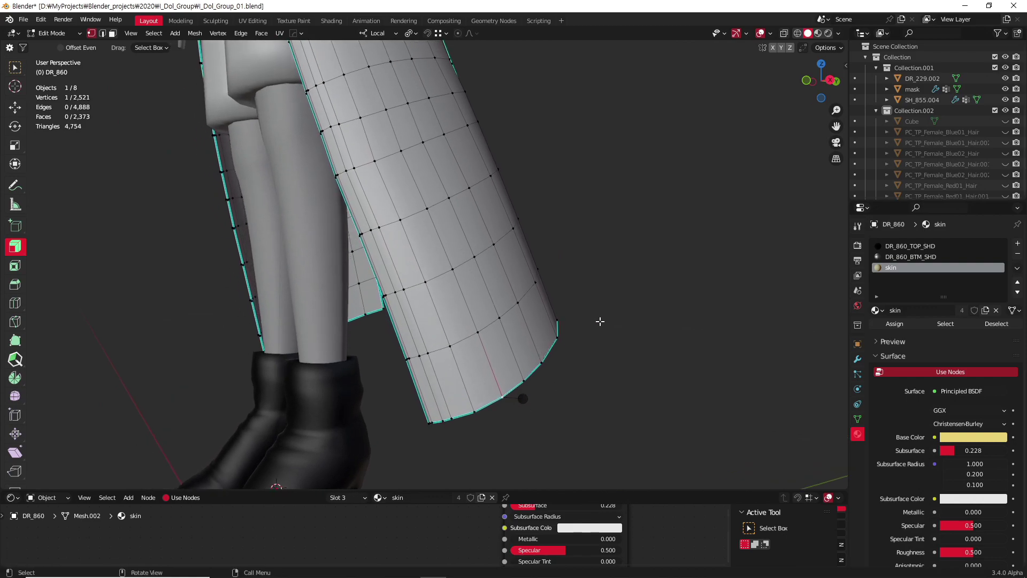
pyautogui.moveTo(470, 365); pyautogui.dragTo(498, 363, button='middle')
pyautogui.scroll(2, 507, 363)
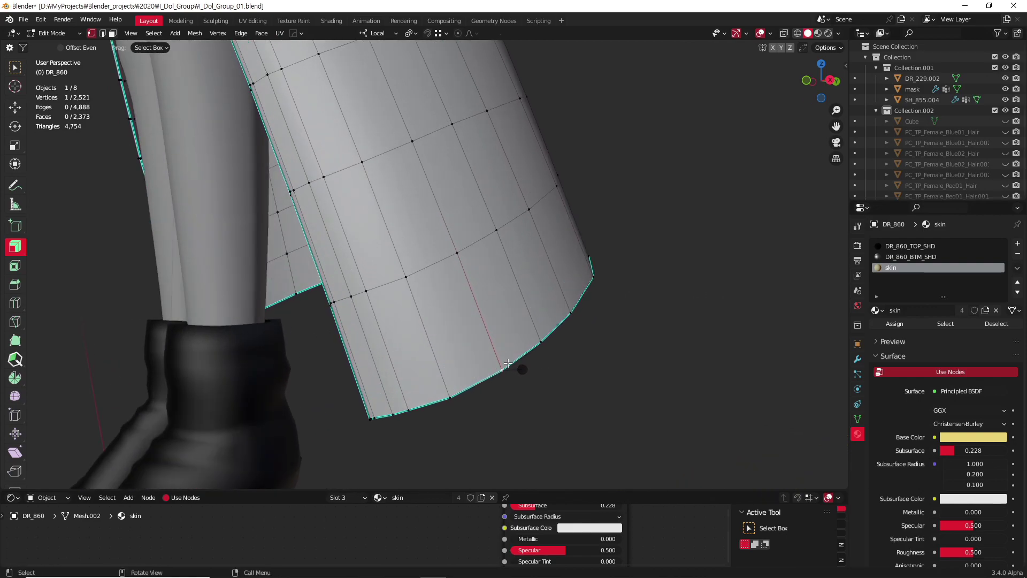
pyautogui.hotkey('shift', 'v')
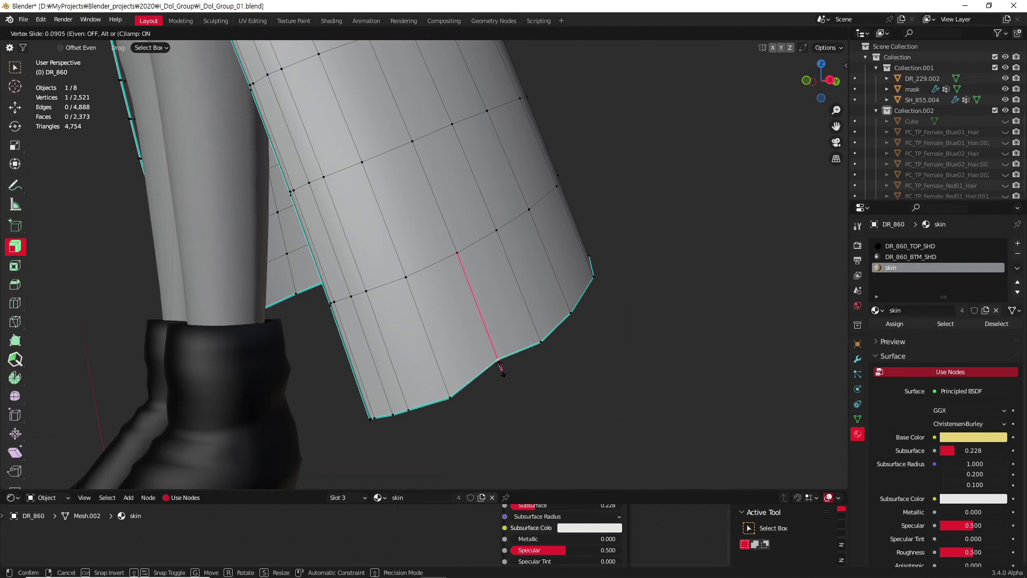
pyautogui.click(513, 402)
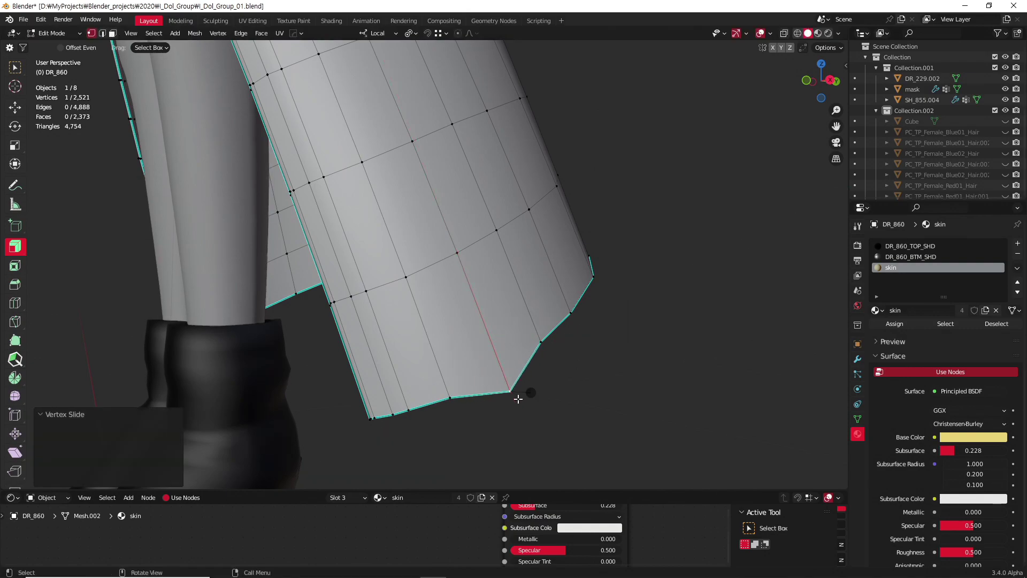
# - Slide another hem vertex with double G, then undo that slide
pyautogui.moveTo(522, 394)
pyautogui.mouseDown(button='middle')
pyautogui.moveTo(528, 379)
pyautogui.moveTo(500, 378)
pyautogui.mouseUp(button='middle')
pyautogui.click(542, 328)
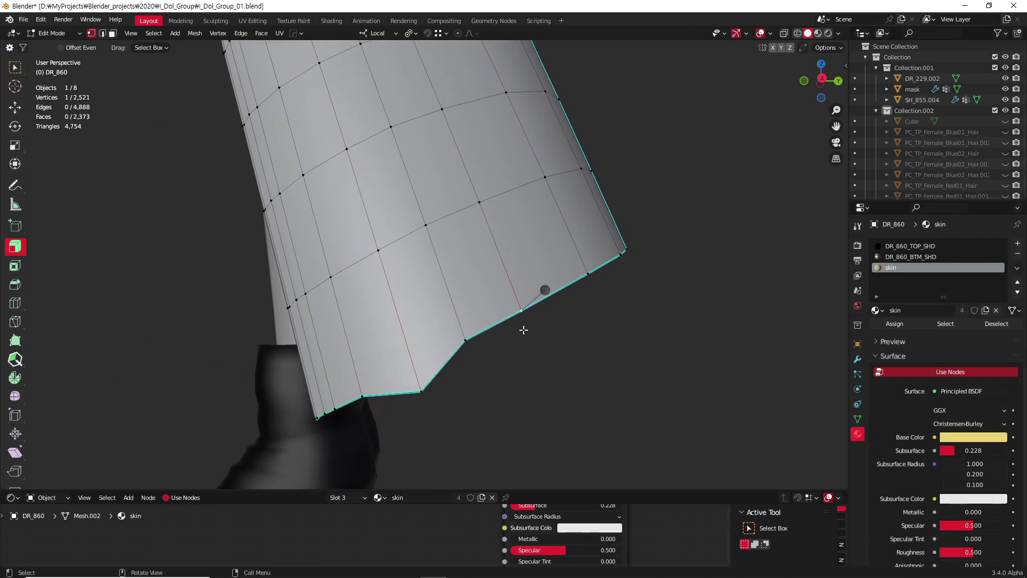
pyautogui.press('g')
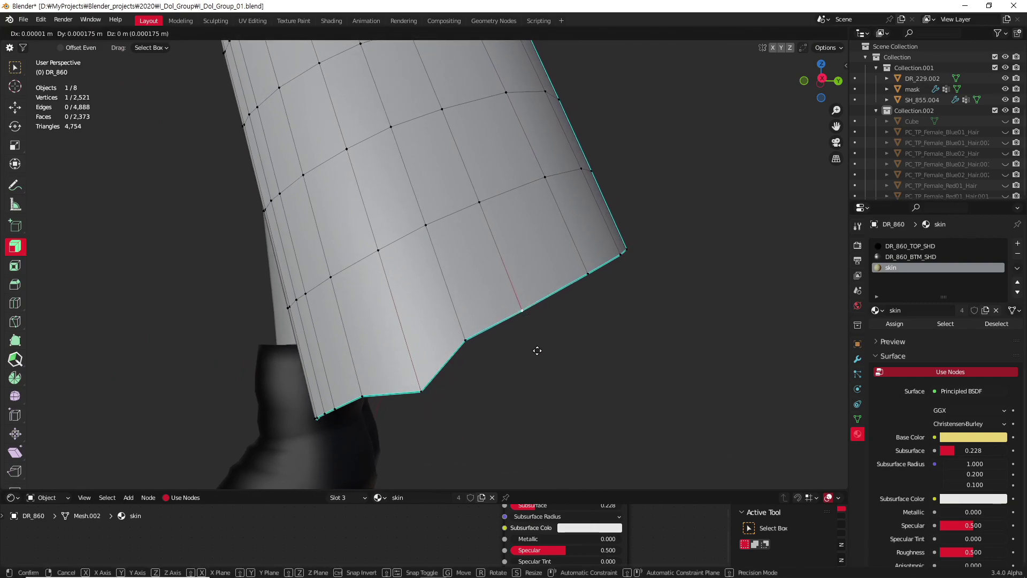
pyautogui.press('g')
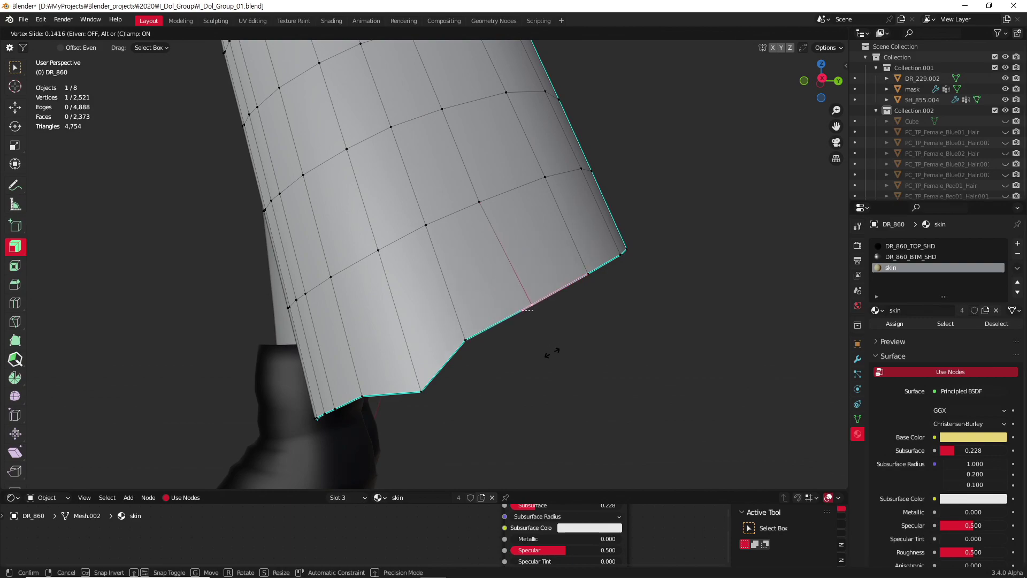
pyautogui.press('c')
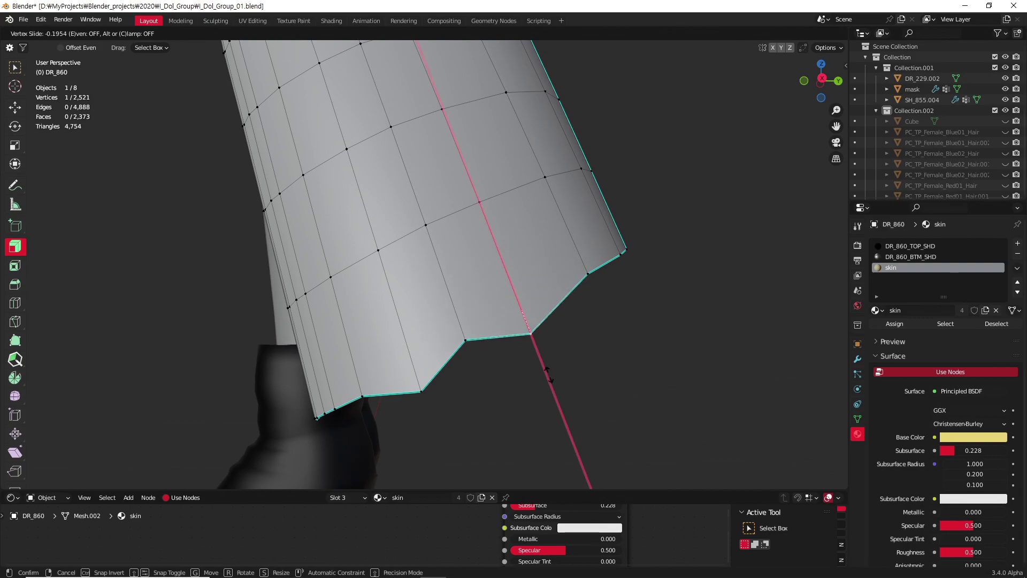
pyautogui.click(551, 372)
pyautogui.moveTo(553, 369)
pyautogui.mouseDown(button='middle')
pyautogui.moveTo(534, 348)
pyautogui.moveTo(619, 352)
pyautogui.mouseUp(button='middle')
pyautogui.hotkey('ctrl', 'z')
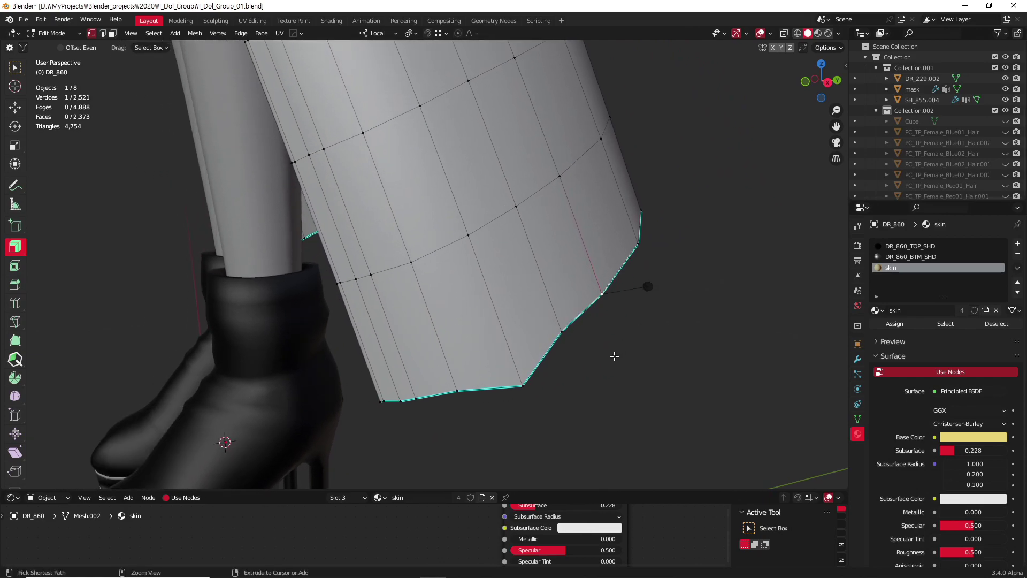
pyautogui.moveTo(612, 355)
pyautogui.mouseDown(button='middle')
pyautogui.moveTo(624, 320)
pyautogui.moveTo(560, 245)
pyautogui.moveTo(636, 333)
pyautogui.moveTo(303, 452)
pyautogui.moveTo(656, 253)
pyautogui.moveTo(623, 241)
pyautogui.moveTo(627, 313)
pyautogui.moveTo(582, 362)
pyautogui.moveTo(580, 328)
pyautogui.moveTo(592, 384)
pyautogui.mouseUp(button='middle')
# - Switch from the coat to the black top DR_229.002 in Edit Mode, zoomed on its chest
pyautogui.press('Tab')
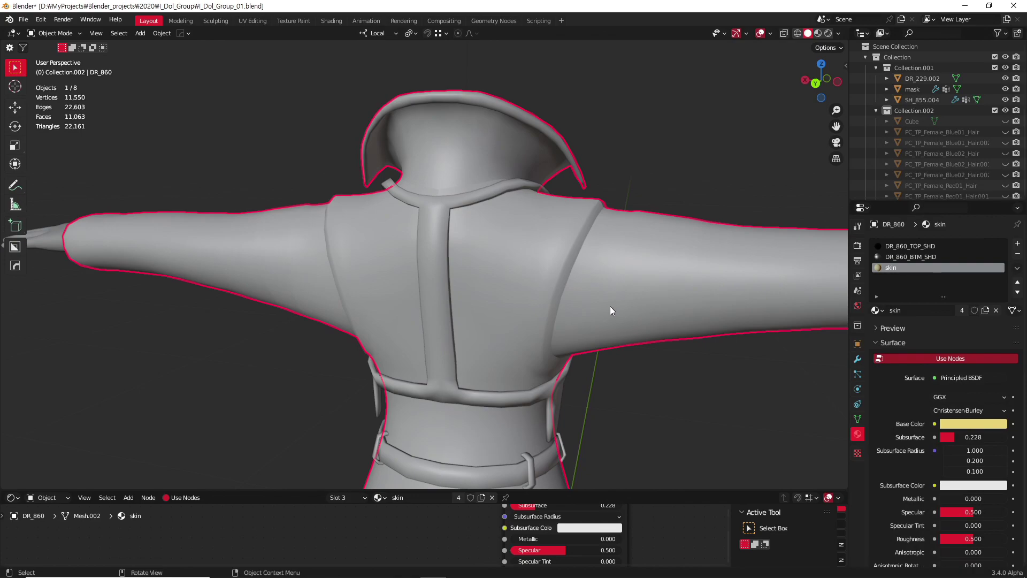
pyautogui.moveTo(610, 306)
pyautogui.mouseDown(button='middle')
pyautogui.moveTo(410, 309)
pyautogui.moveTo(471, 263)
pyautogui.mouseUp(button='middle')
pyautogui.click(470, 264)
pyautogui.press('Tab')
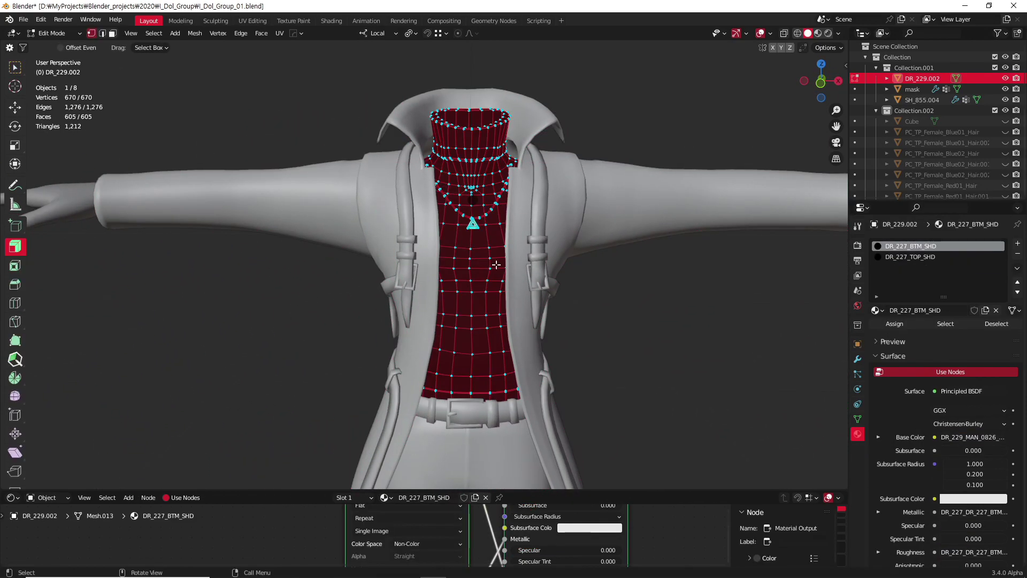
pyautogui.scroll(2, 466, 316)
pyautogui.scroll(2, 466, 315)
pyautogui.scroll(3, 466, 315)
pyautogui.moveTo(467, 316); pyautogui.dragTo(505, 237, button='middle')
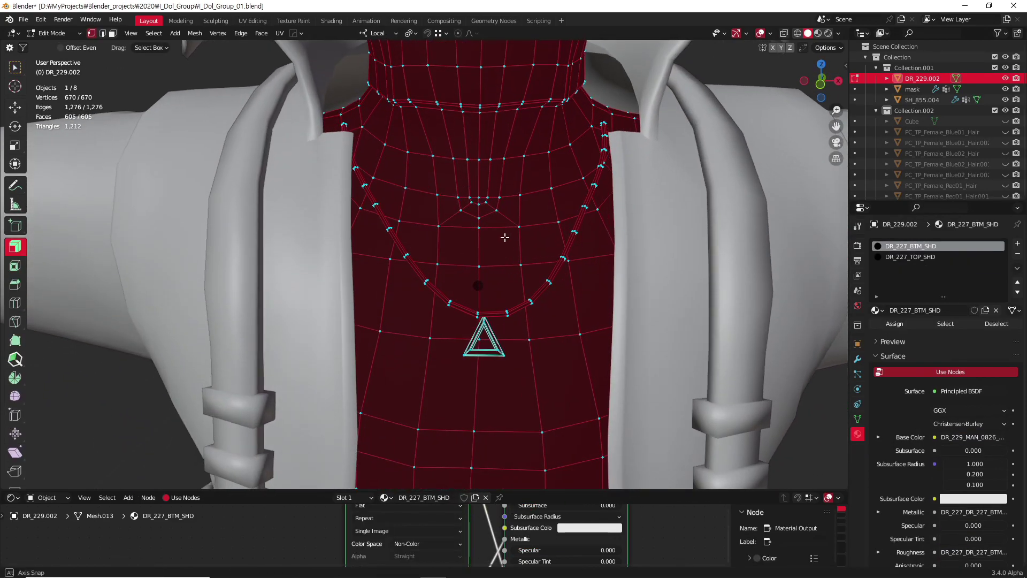
pyautogui.moveTo(482, 305)
pyautogui.mouseDown(button='middle')
pyautogui.moveTo(513, 310)
pyautogui.moveTo(488, 298)
pyautogui.moveTo(483, 223)
pyautogui.mouseUp(button='middle')
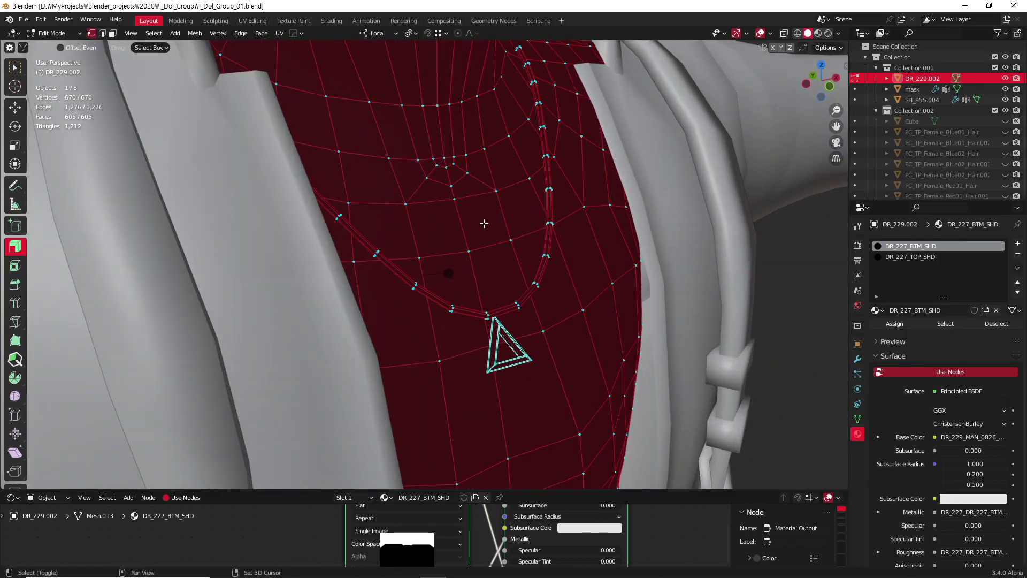
pyautogui.scroll(1, 482, 212)
pyautogui.scroll(1, 470, 203)
pyautogui.scroll(2, 438, 241)
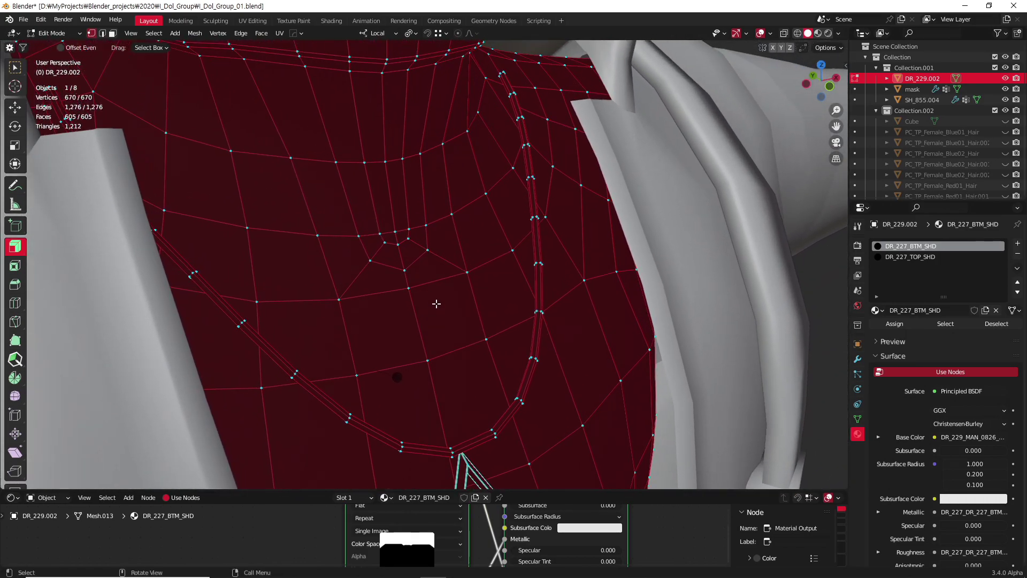
pyautogui.scroll(1, 391, 266)
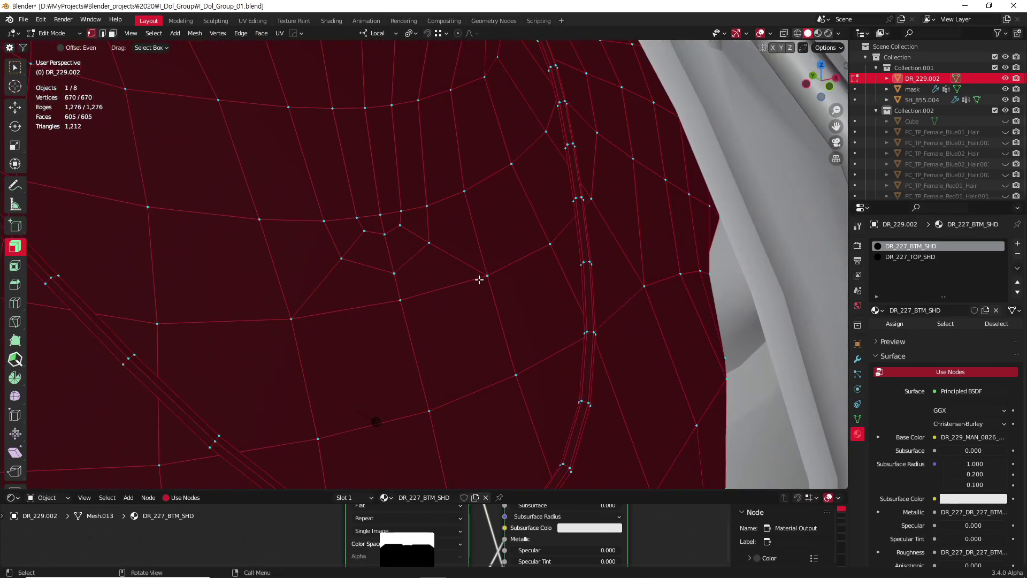
# - Select two edges of the small triangulated face below the neckline
pyautogui.click(437, 258)
pyautogui.press('3')
pyautogui.click(442, 261)
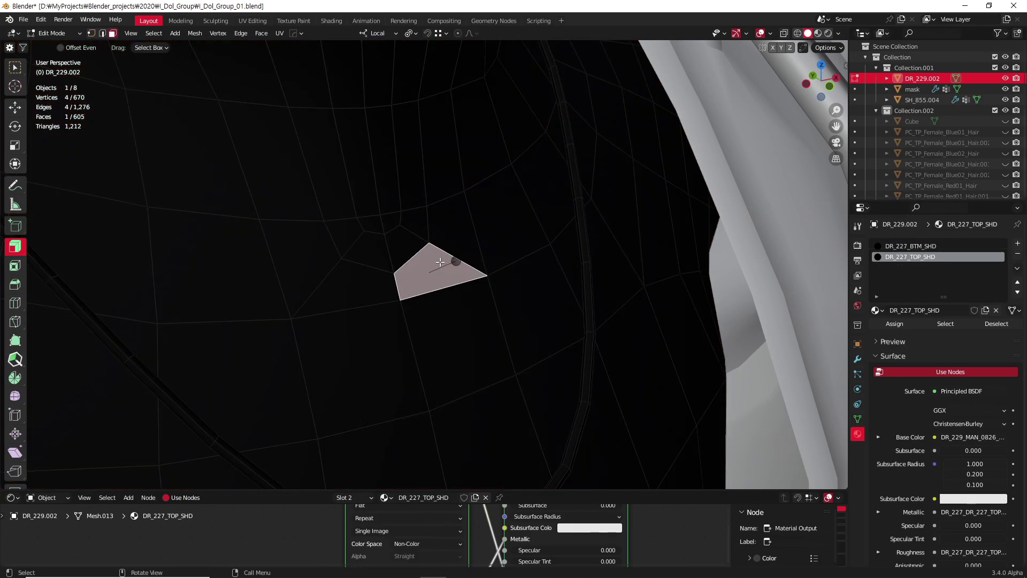
pyautogui.moveTo(441, 261); pyautogui.dragTo(468, 259, button='middle')
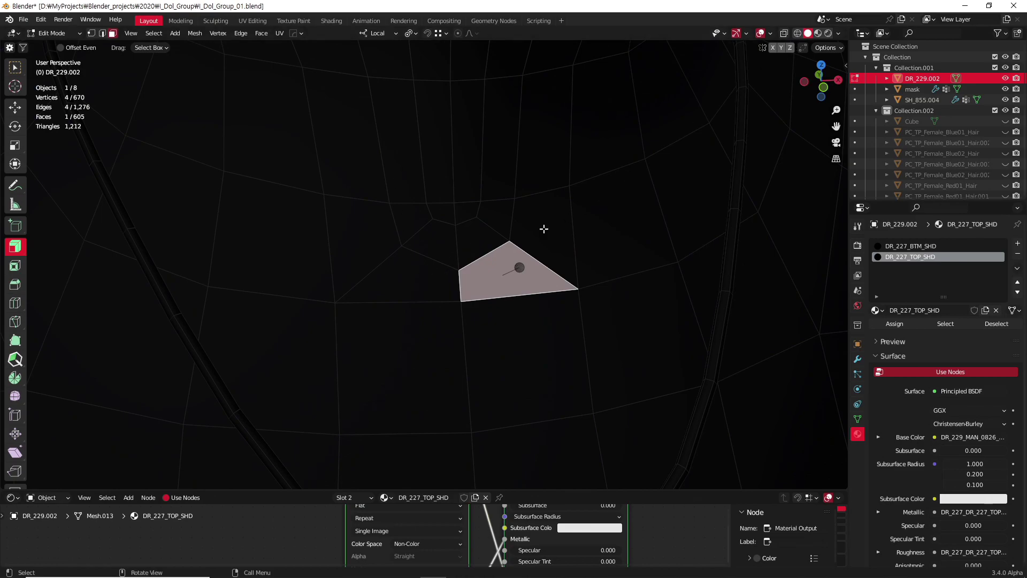
pyautogui.scroll(2, 434, 245)
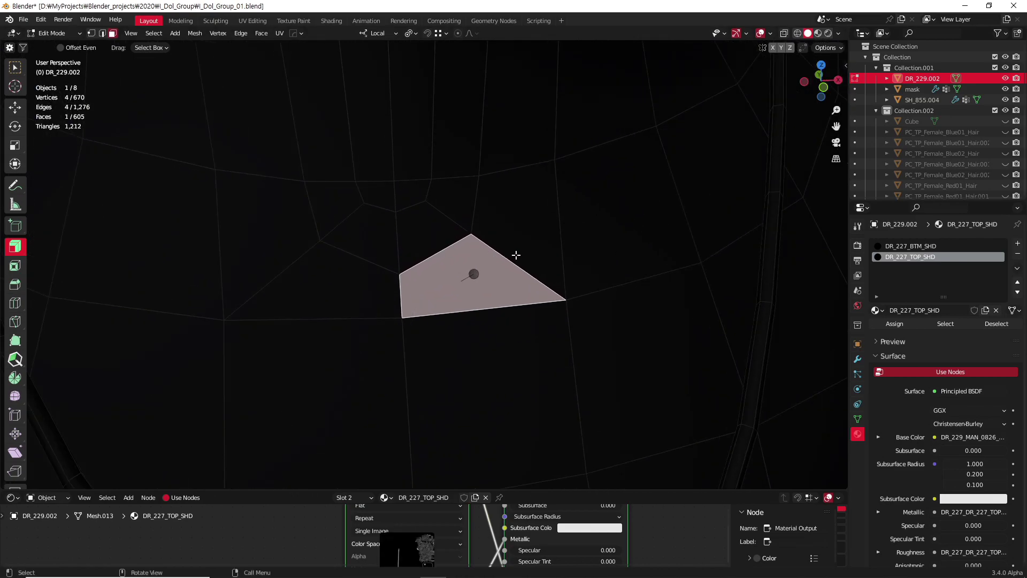
pyautogui.press('2')
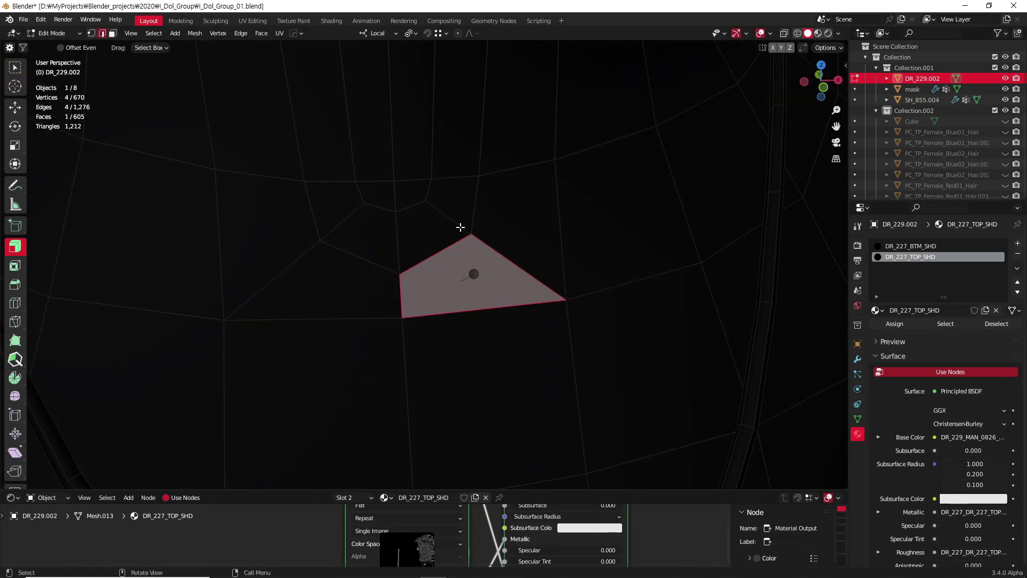
pyautogui.click(459, 227)
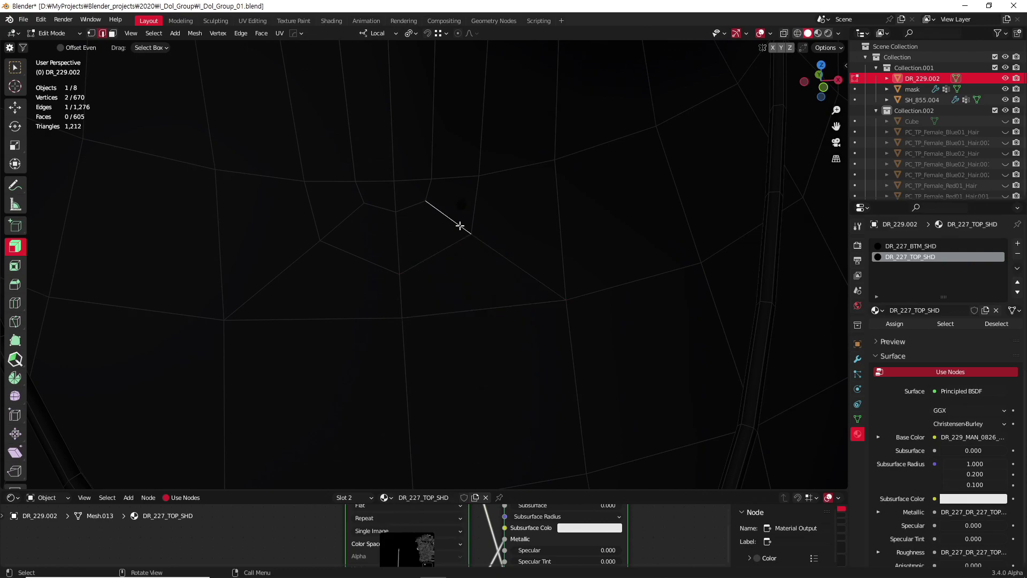
pyautogui.keyDown('shift'); pyautogui.click(488, 247); pyautogui.keyUp('shift')
# - Try dissolving the two selected edges, then undo it
pyautogui.rightClick(489, 245)
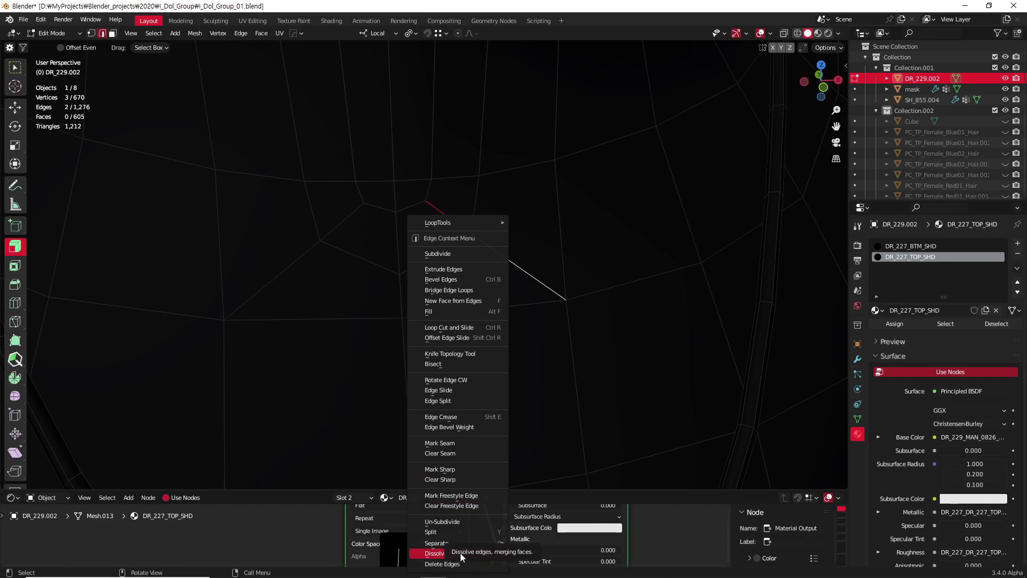
pyautogui.click(461, 555)
pyautogui.hotkey('ctrl', 'z')
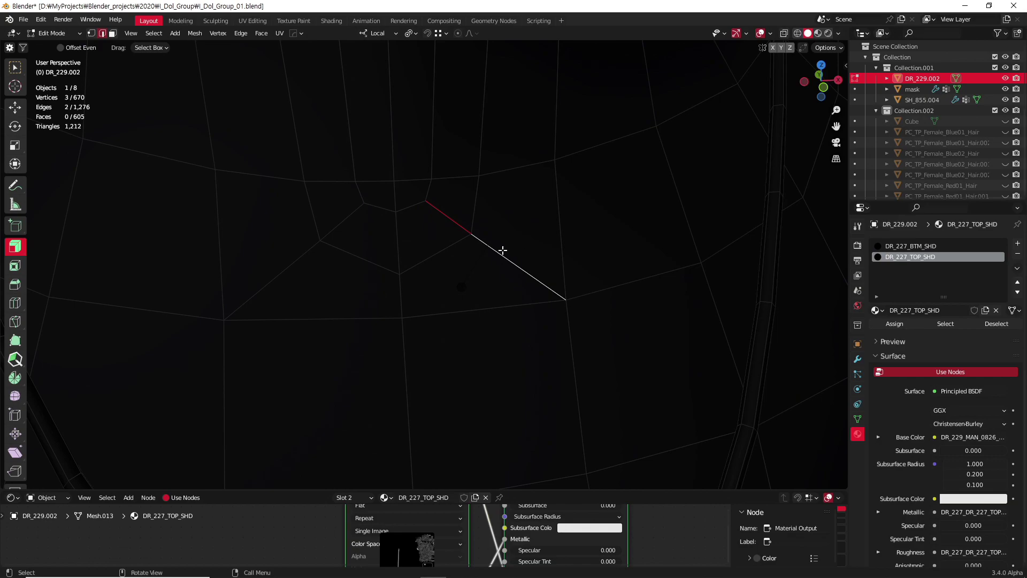
# - Dissolve five small chest faces into a single face
pyautogui.press('3')
pyautogui.keyDown('shift'); pyautogui.click(412, 194); pyautogui.keyUp('shift')
pyautogui.keyDown('shift'); pyautogui.click(451, 206); pyautogui.keyUp('shift')
pyautogui.keyDown('shift'); pyautogui.click(515, 213); pyautogui.keyUp('shift')
pyautogui.keyDown('shift'); pyautogui.click(493, 268); pyautogui.keyUp('shift')
pyautogui.keyDown('shift'); pyautogui.click(470, 249); pyautogui.keyUp('shift')
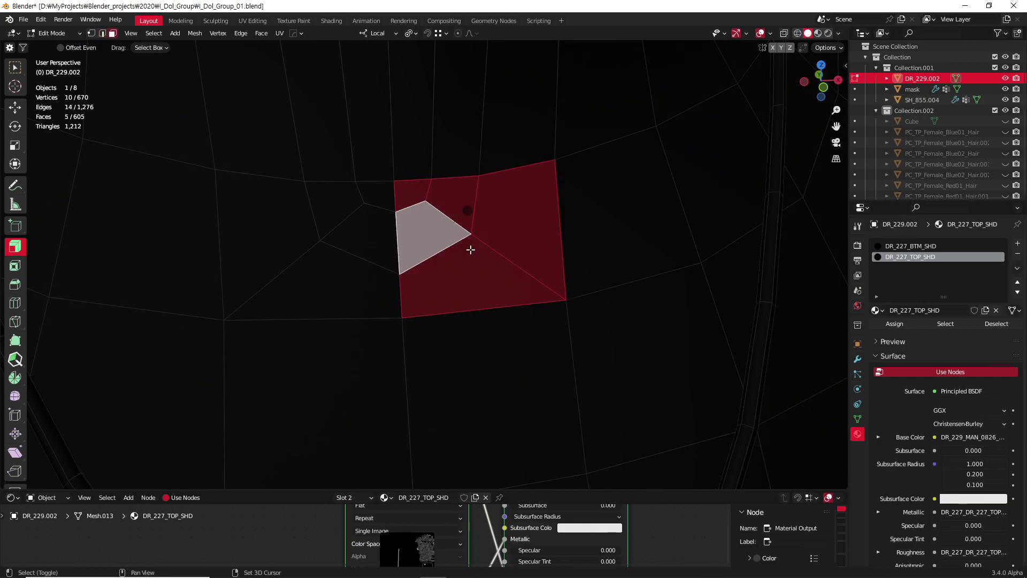
pyautogui.hotkey('ctrl', 'x')
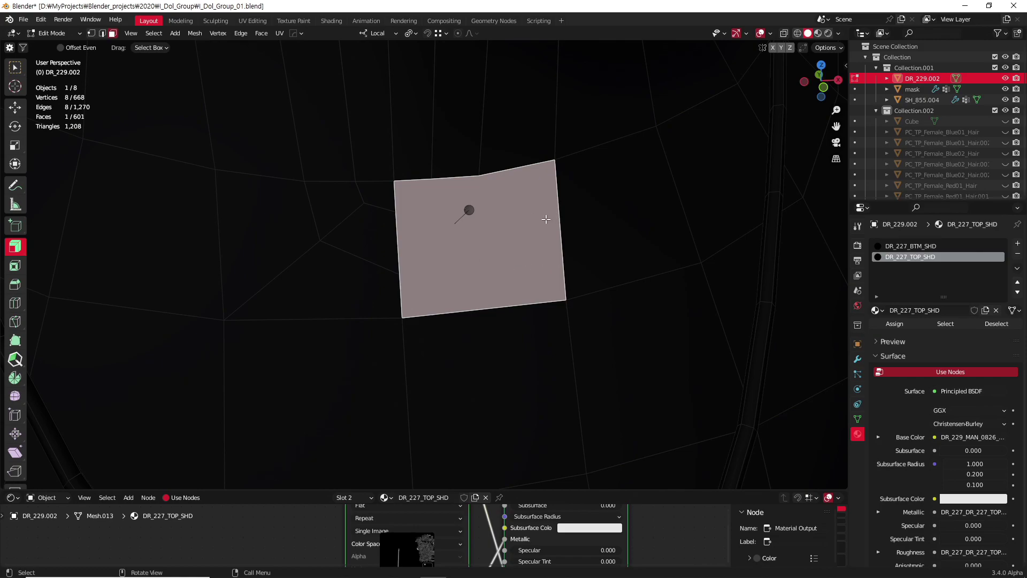
# - Merge the five-face cluster on the left into one face
pyautogui.click(376, 192)
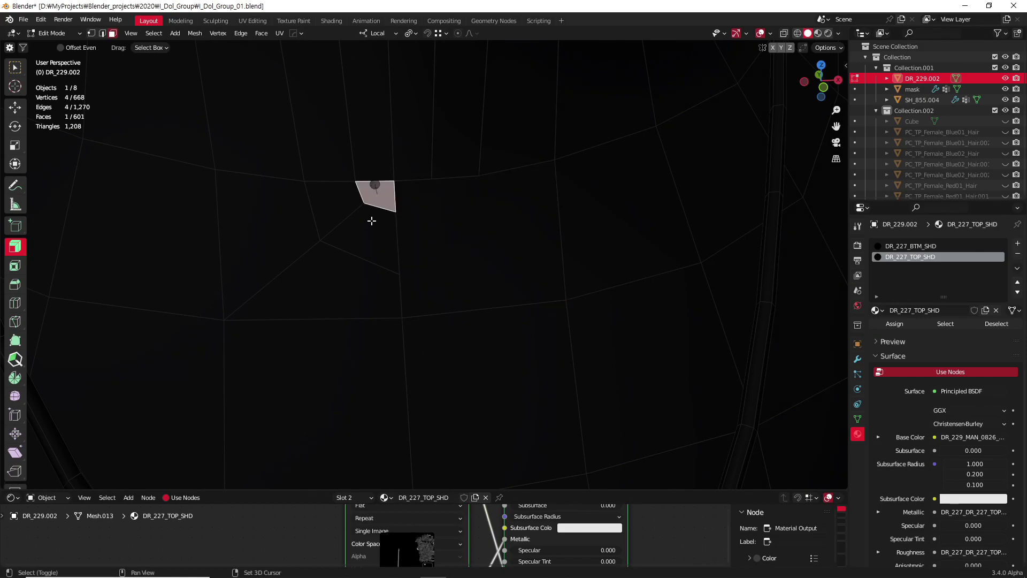
pyautogui.keyDown('shift'); pyautogui.click(364, 235); pyautogui.keyUp('shift')
pyautogui.keyDown('shift'); pyautogui.click(317, 190); pyautogui.keyUp('shift')
pyautogui.keyDown('shift'); pyautogui.click(257, 240); pyautogui.keyUp('shift')
pyautogui.keyDown('shift'); pyautogui.click(342, 289); pyautogui.keyUp('shift')
pyautogui.hotkey('ctrl', 'x')
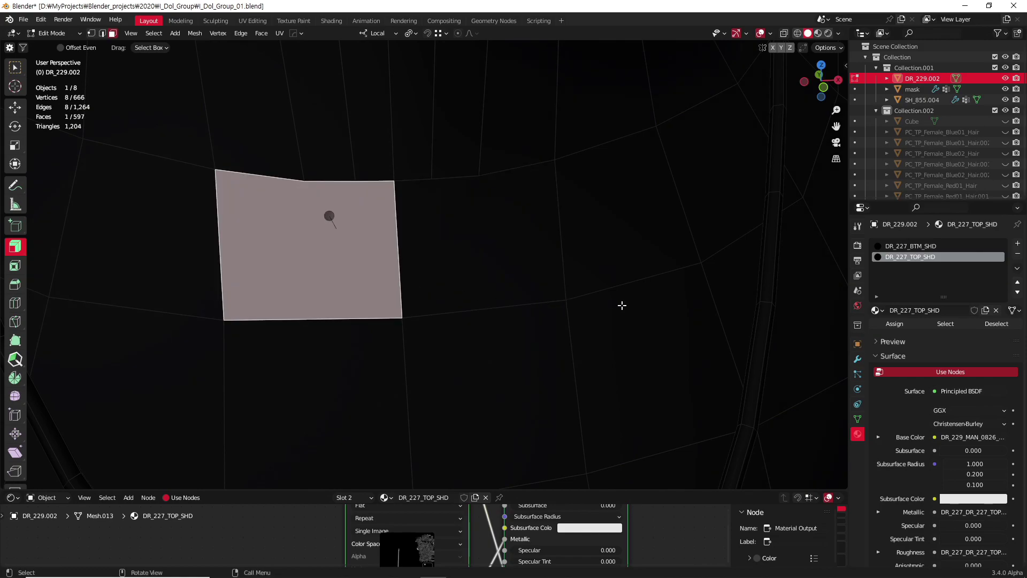
# - Dissolve three more faces into one and select faces along the strip to the left
pyautogui.moveTo(449, 247)
pyautogui.mouseDown(button='middle')
pyautogui.moveTo(444, 285)
pyautogui.moveTo(459, 214)
pyautogui.mouseUp(button='middle')
pyautogui.keyDown('ctrl'); pyautogui.click(458, 213); pyautogui.keyUp('ctrl')
pyautogui.hotkey('ctrl', 'x')
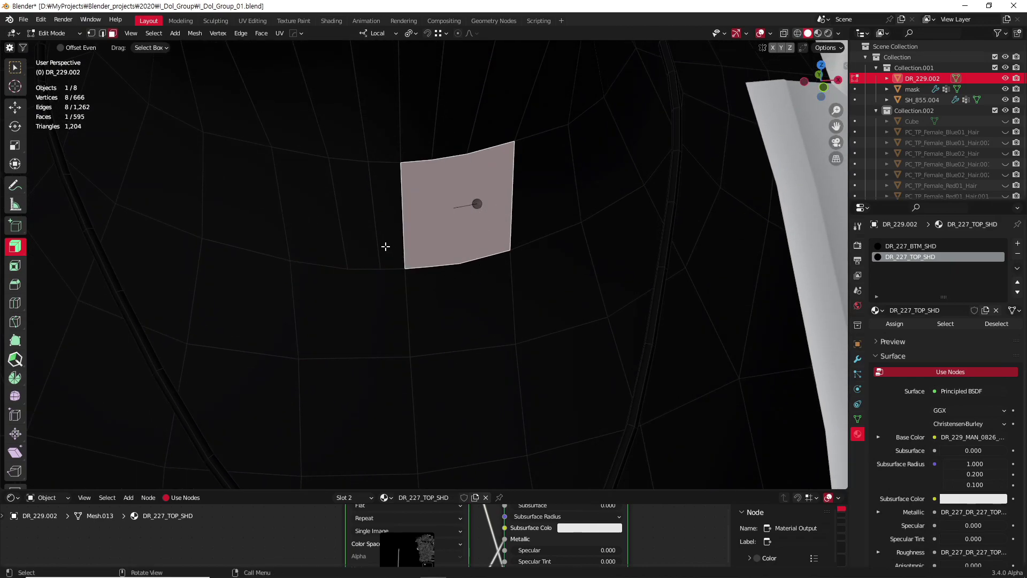
pyautogui.click(382, 220)
pyautogui.keyDown('ctrl'); pyautogui.click(321, 214); pyautogui.keyUp('ctrl')
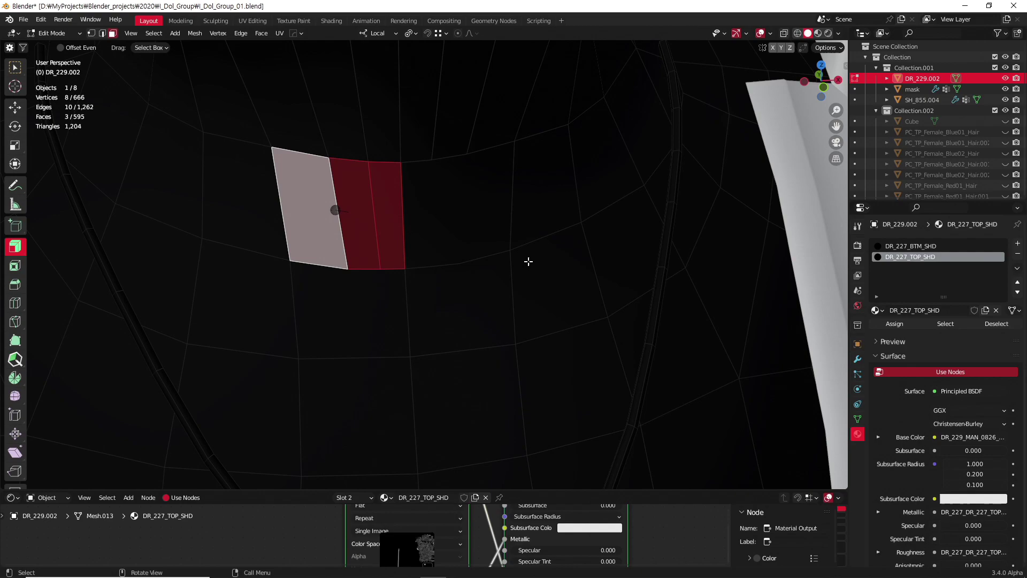
# - Dissolve the selected collar strip, then merge two more adjacent strip faces into one
pyautogui.hotkey('ctrl', 'x')
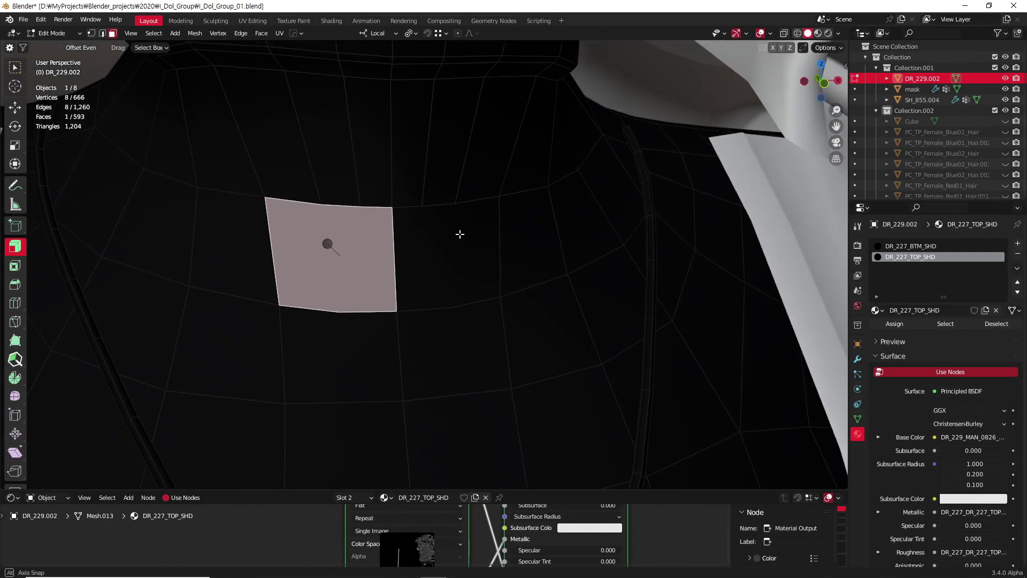
pyautogui.moveTo(528, 261); pyautogui.dragTo(458, 341, button='middle')
pyautogui.click(419, 262)
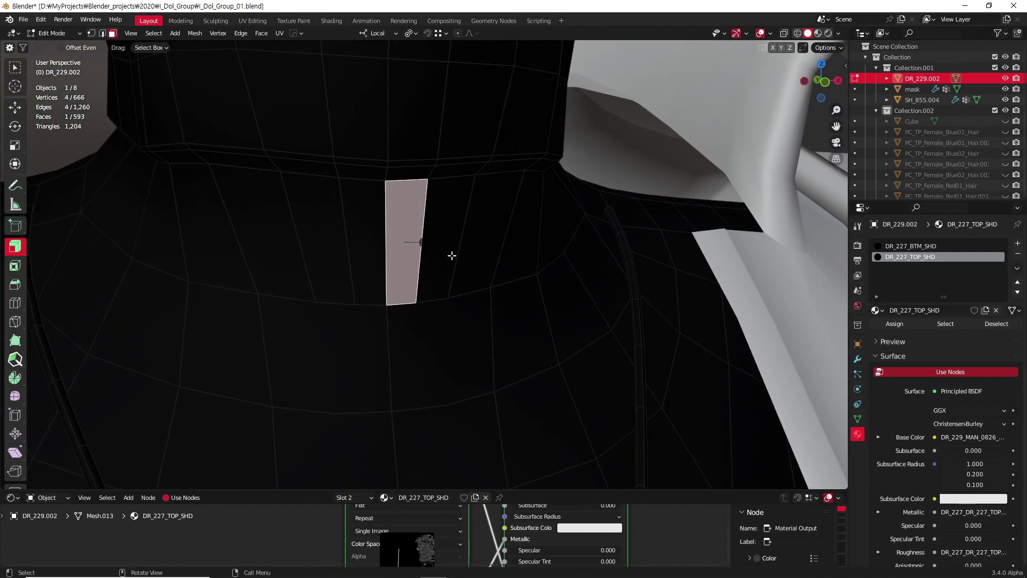
pyautogui.keyDown('ctrl'); pyautogui.click(471, 246); pyautogui.keyUp('ctrl')
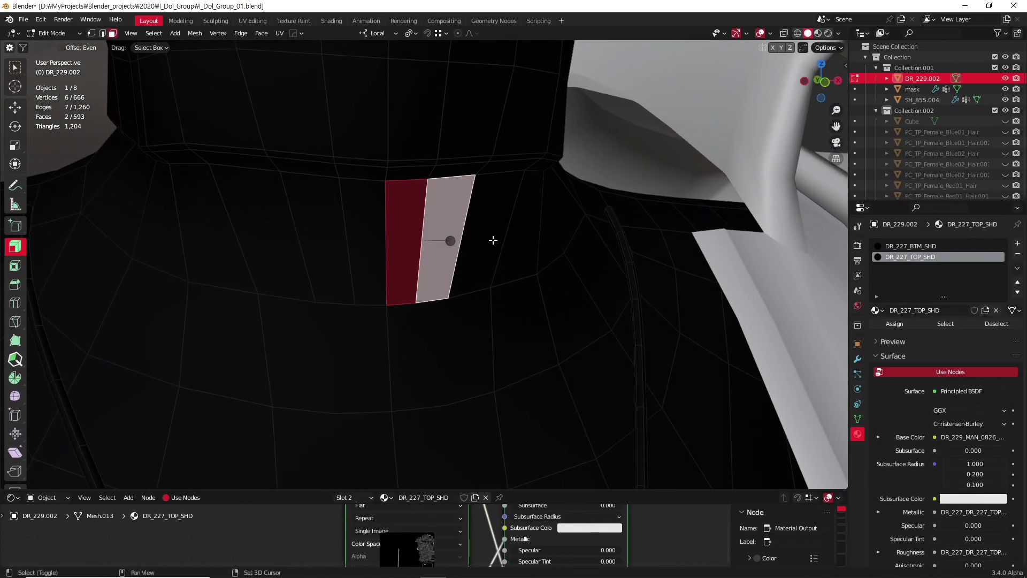
pyautogui.hotkey('ctrl', 'x')
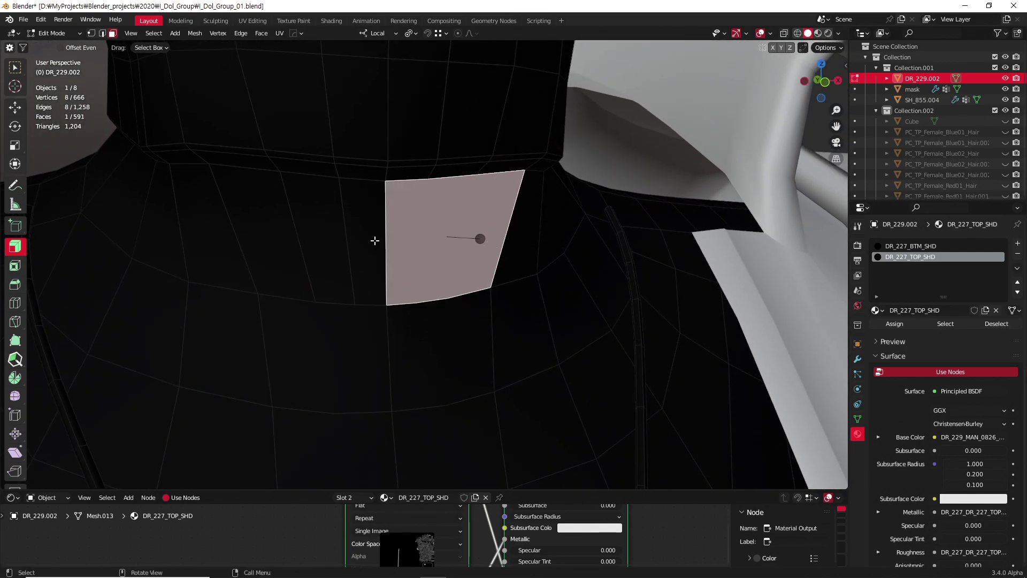
# - Merge three strip faces on the left side of the collar into one face
pyautogui.click(374, 241)
pyautogui.keyDown('ctrl'); pyautogui.click(278, 238); pyautogui.keyUp('ctrl')
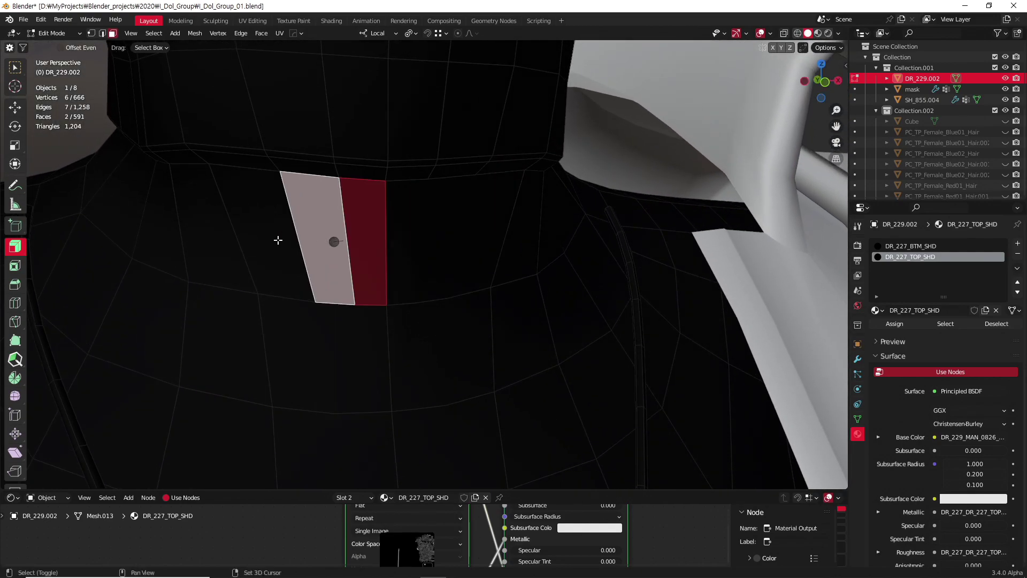
pyautogui.keyDown('ctrl'); pyautogui.click(246, 239); pyautogui.keyUp('ctrl')
pyautogui.hotkey('ctrl', 'x')
pyautogui.moveTo(401, 271)
pyautogui.mouseDown(button='middle')
pyautogui.moveTo(423, 320)
pyautogui.moveTo(537, 271)
pyautogui.moveTo(484, 270)
pyautogui.moveTo(471, 398)
pyautogui.moveTo(486, 323)
pyautogui.mouseUp(button='middle')
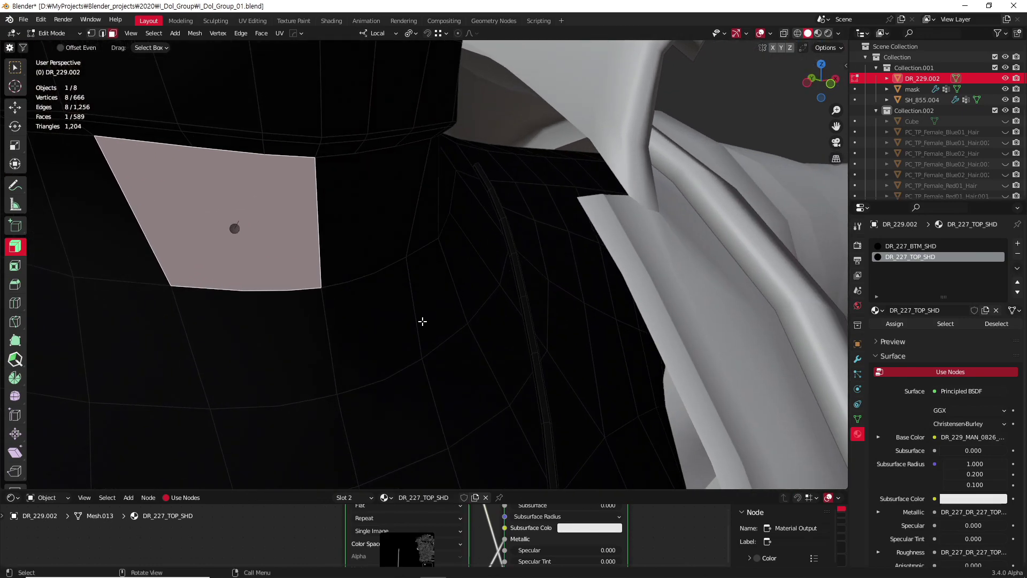
pyautogui.scroll(-3, 422, 321)
pyautogui.scroll(2, 471, 398)
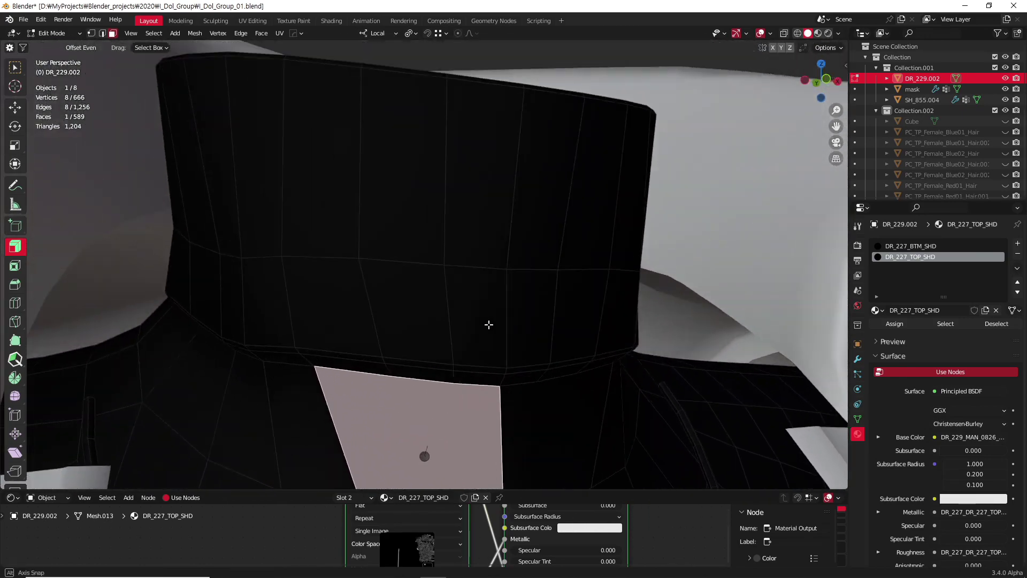
pyautogui.scroll(2, 412, 337)
pyautogui.scroll(-4, 412, 336)
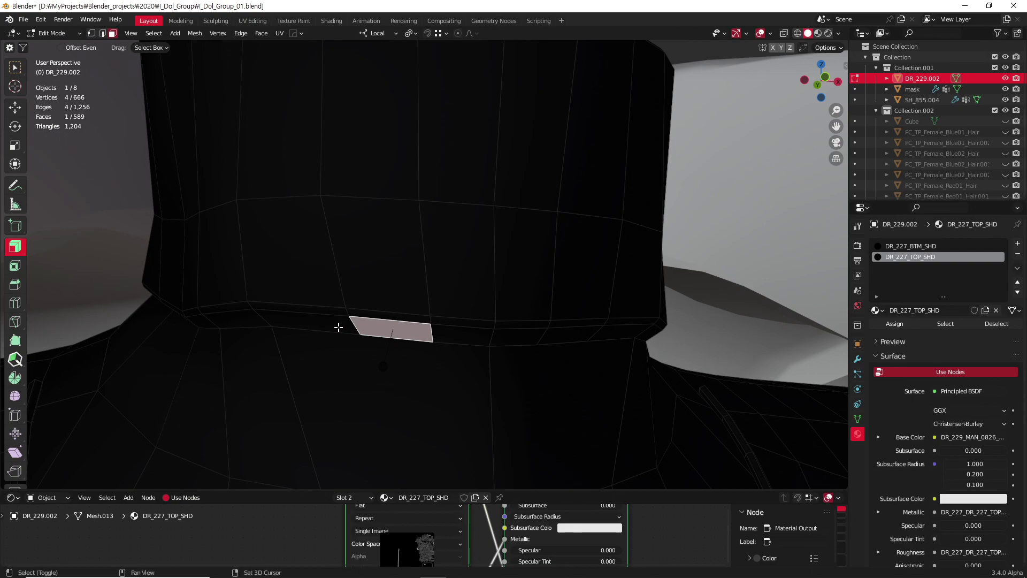
# - Select four neighbouring collar faces and dissolve them into a single face
pyautogui.keyDown('shift'); pyautogui.click(320, 322); pyautogui.keyUp('shift')
pyautogui.keyDown('shift'); pyautogui.click(458, 328); pyautogui.keyUp('shift')
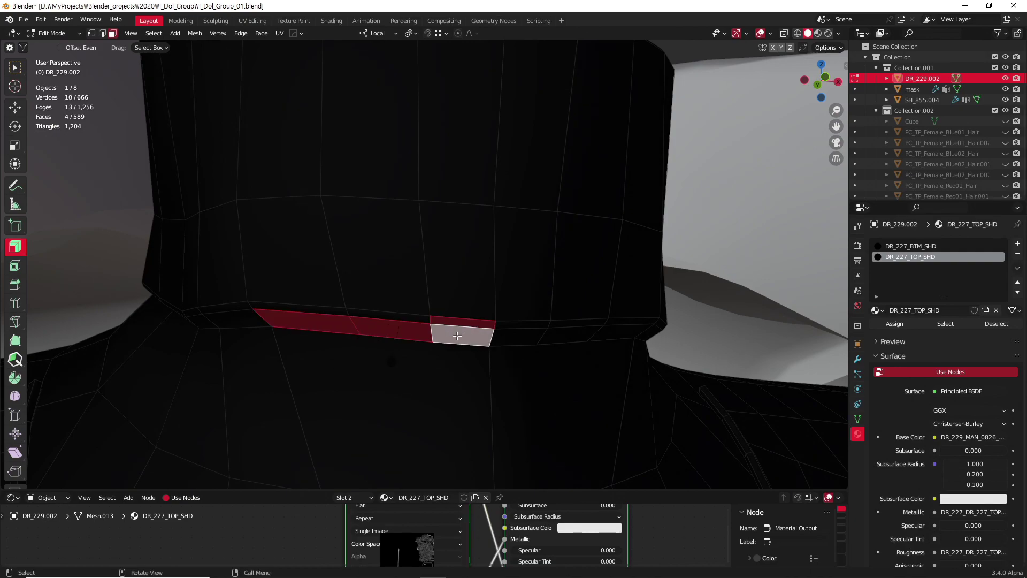
pyautogui.keyDown('shift'); pyautogui.click(396, 328); pyautogui.keyUp('shift')
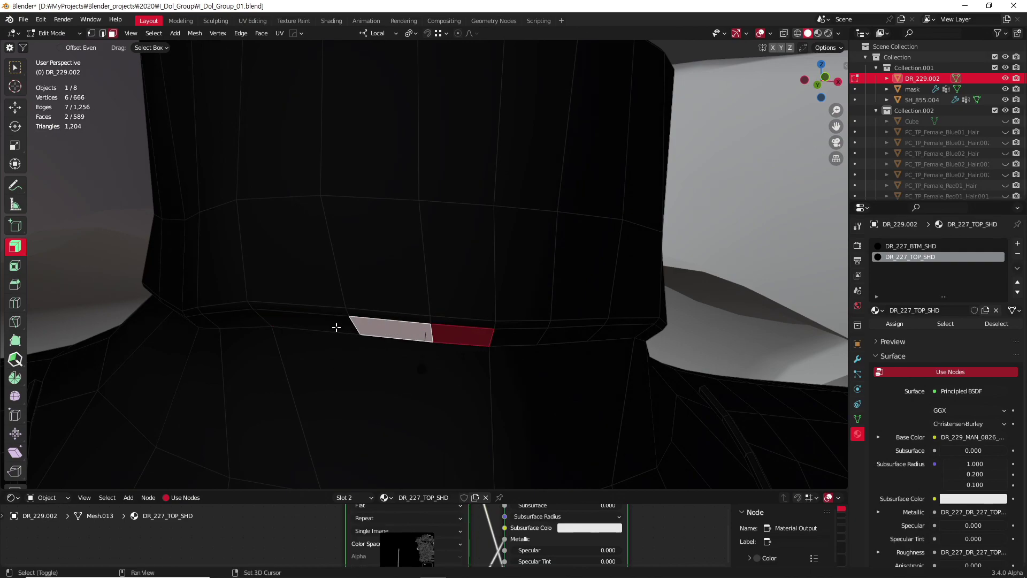
pyautogui.keyDown('shift'); pyautogui.click(338, 325); pyautogui.keyUp('shift')
pyautogui.moveTo(453, 352); pyautogui.dragTo(471, 356, button='middle')
pyautogui.hotkey('ctrl', 'x')
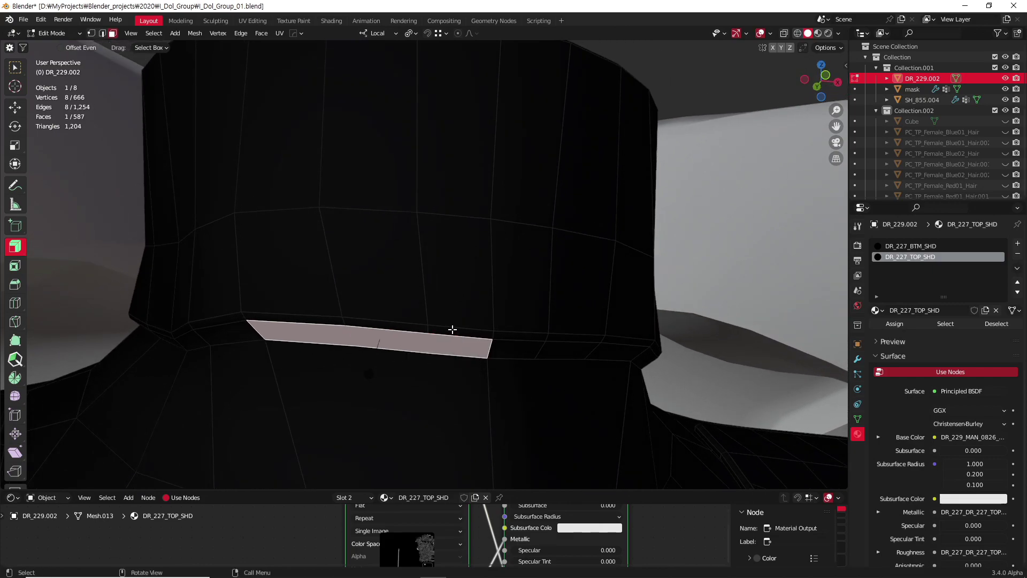
pyautogui.press('g')
pyautogui.press('g')
# - Select a thin collar strip and a small quad, then undo two steps
pyautogui.click(337, 322)
pyautogui.moveTo(687, 366); pyautogui.dragTo(447, 348, button='middle')
pyautogui.click(414, 312)
pyautogui.hotkey('ctrl', 'z')
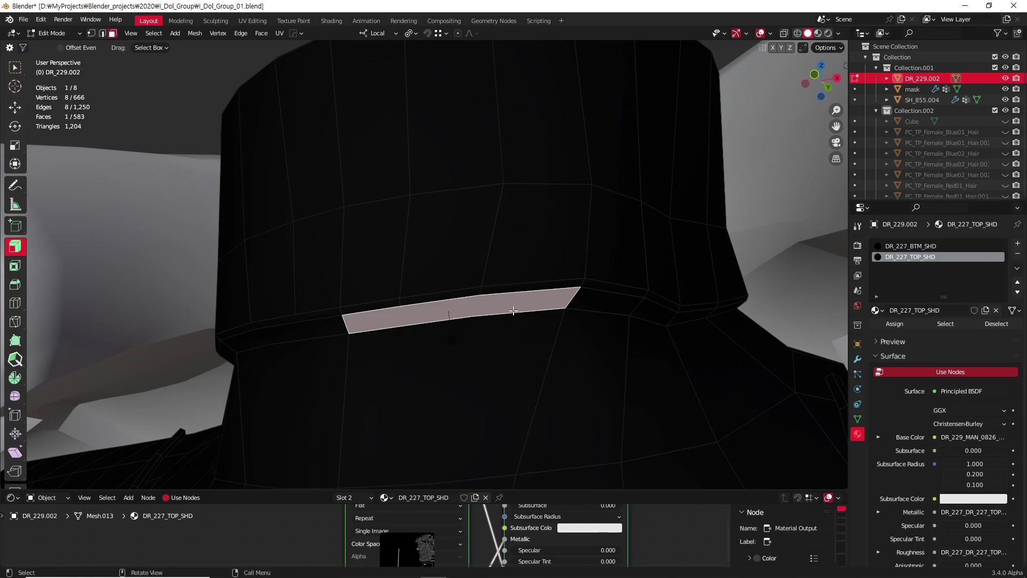
pyautogui.hotkey('ctrl', 'z')
pyautogui.hotkey('ctrl', 'z')
pyautogui.hotkey('ctrl', 'z')
pyautogui.hotkey('ctrl', 'z')
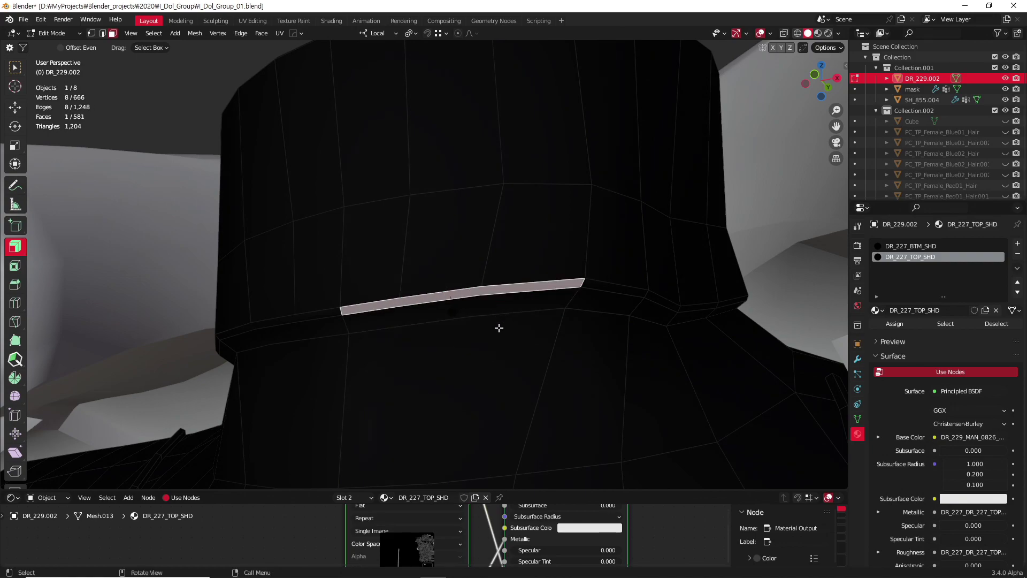
# - Select a single collar face from the lapel view and undo two more steps
pyautogui.scroll(-3, 497, 327)
pyautogui.moveTo(473, 339)
pyautogui.mouseDown(button='middle')
pyautogui.moveTo(469, 371)
pyautogui.moveTo(456, 205)
pyautogui.mouseUp(button='middle')
pyautogui.scroll(-2, 456, 206)
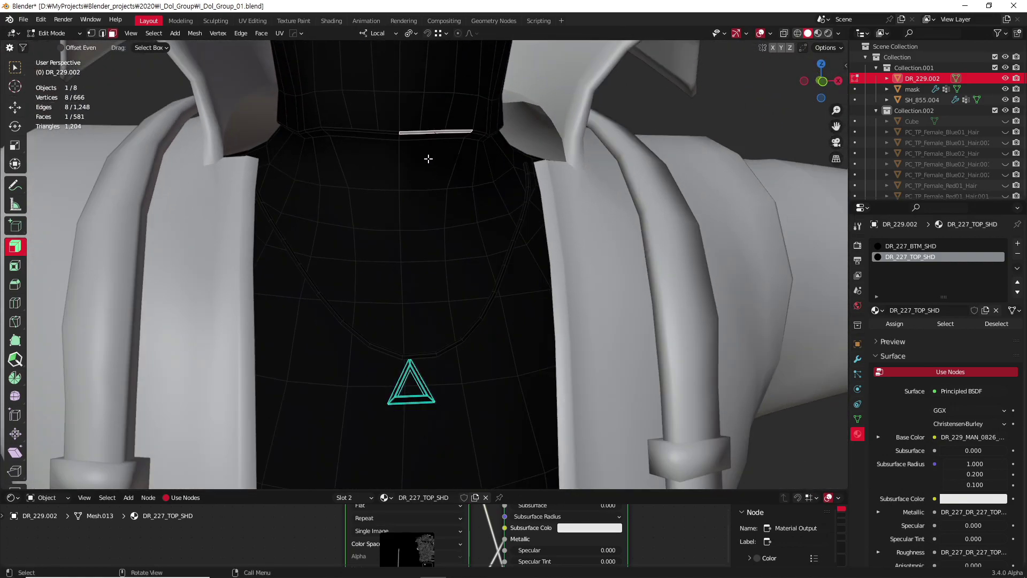
pyautogui.moveTo(426, 158); pyautogui.dragTo(429, 268, button='middle')
pyautogui.scroll(4, 424, 256)
pyautogui.click(404, 252)
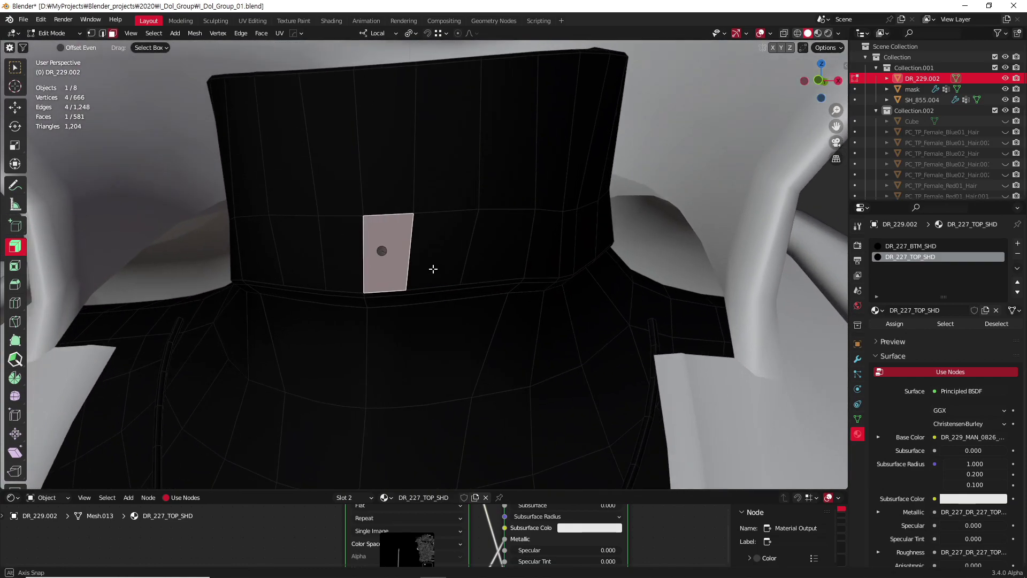
pyautogui.hotkey('ctrl', 'z')
pyautogui.hotkey('ctrl', 'z')
pyautogui.hotkey('ctrl', 'z')
pyautogui.hotkey('ctrl', 'z')
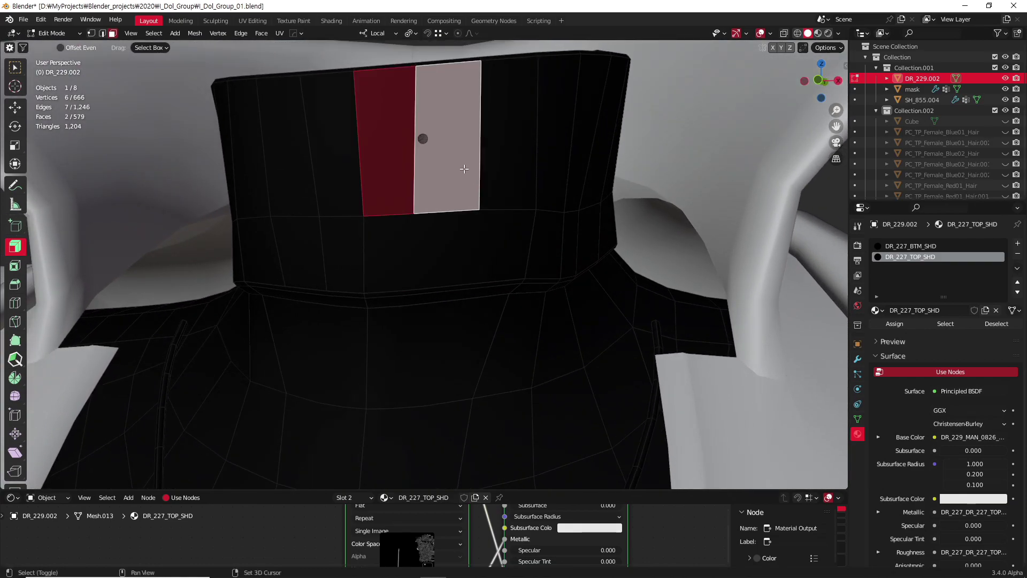
pyautogui.hotkey('ctrl', 'z')
# - Select three lower collar faces and the face above them to merge
pyautogui.moveTo(407, 175); pyautogui.dragTo(389, 249, button='middle')
pyautogui.keyDown('shift'); pyautogui.click(396, 262); pyautogui.keyUp('shift')
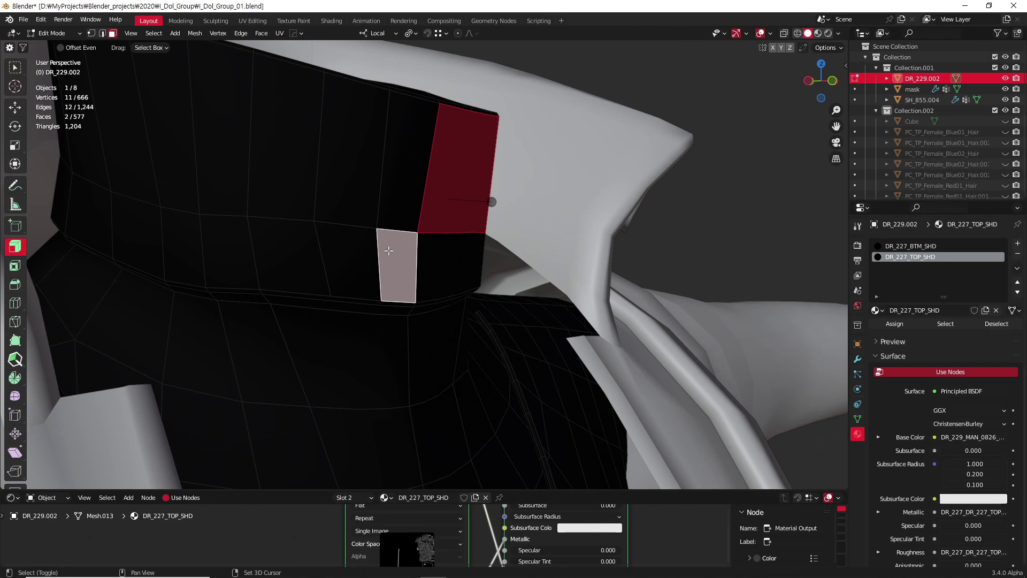
pyautogui.keyDown('shift'); pyautogui.click(348, 257); pyautogui.keyUp('shift')
pyautogui.keyDown('shift'); pyautogui.click(292, 252); pyautogui.keyUp('shift')
pyautogui.keyDown('shift'); pyautogui.click(274, 159); pyautogui.keyUp('shift')
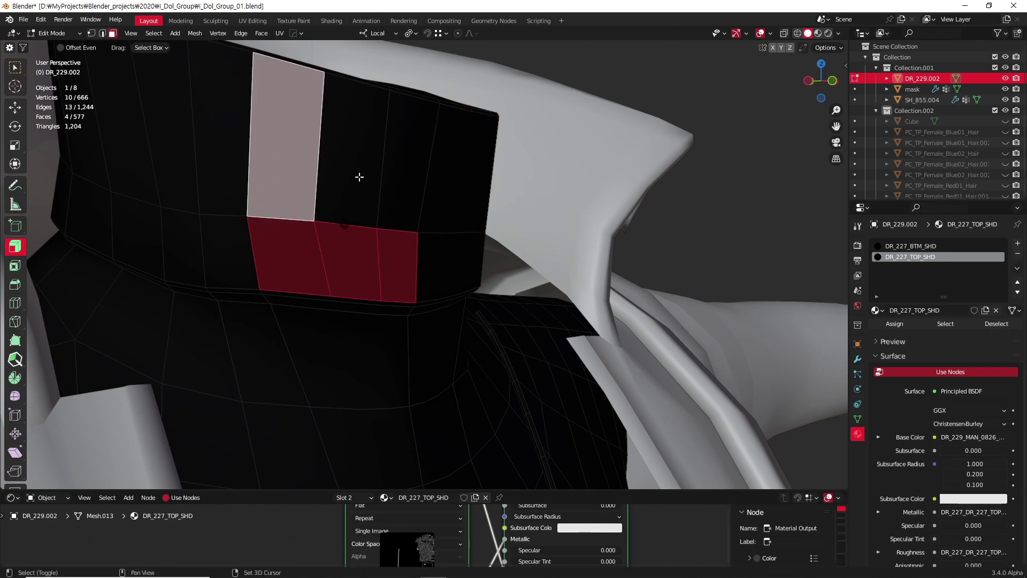
pyautogui.hotkey('ctrl', 'z')
pyautogui.hotkey('ctrl', 'z')
pyautogui.hotkey('ctrl', 'z')
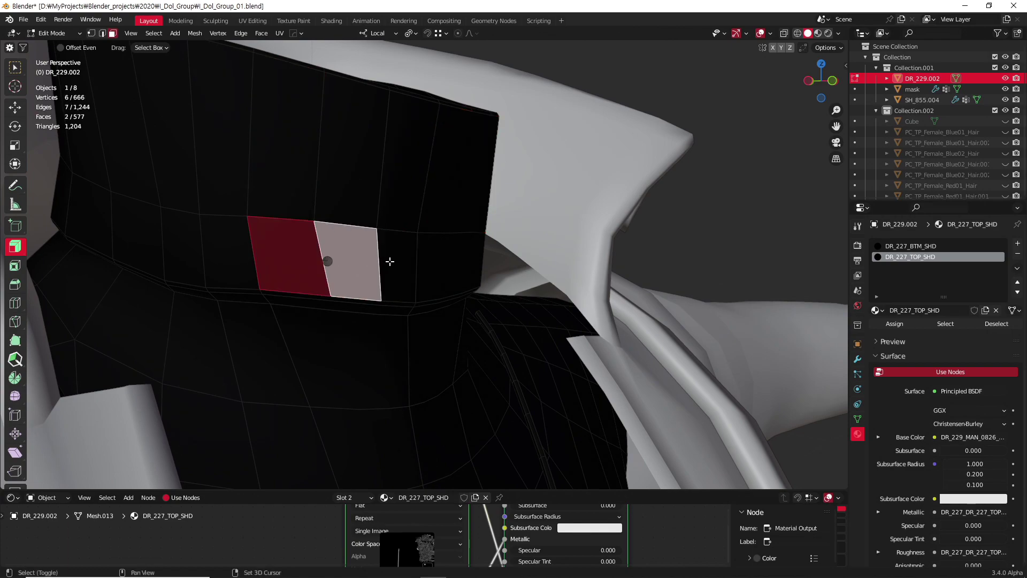
pyautogui.hotkey('ctrl', 'z')
# - Dissolve three upper collar faces into one larger face
pyautogui.click(301, 164)
pyautogui.keyDown('shift'); pyautogui.click(349, 173); pyautogui.keyUp('shift')
pyautogui.keyDown('shift'); pyautogui.click(404, 181); pyautogui.keyUp('shift')
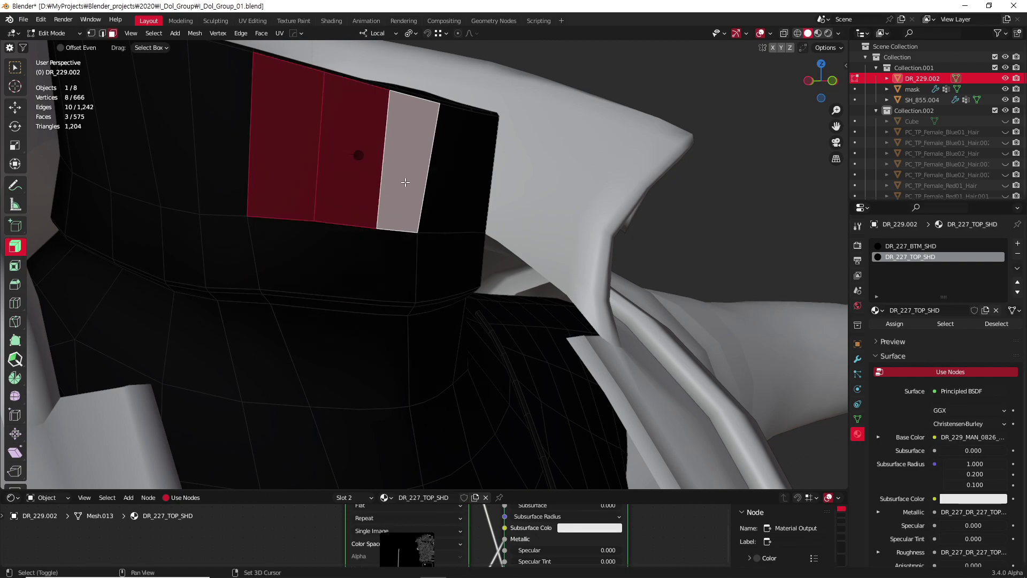
pyautogui.hotkey('ctrl', 'x')
pyautogui.scroll(-4, 453, 265)
pyautogui.scroll(-1, 454, 265)
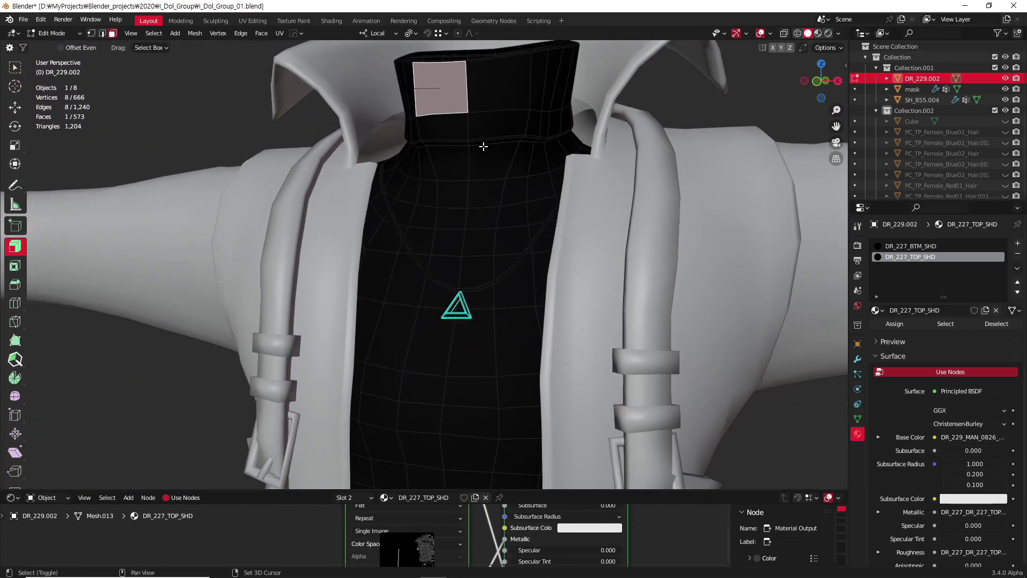
# - Edge-slide the first vertical chest loop sideways with Even and Flip enabled
pyautogui.keyDown('shift'); pyautogui.moveTo(453, 265); pyautogui.dragTo(484, 211, button='middle'); pyautogui.keyUp('shift')
pyautogui.rightClick(489, 182)
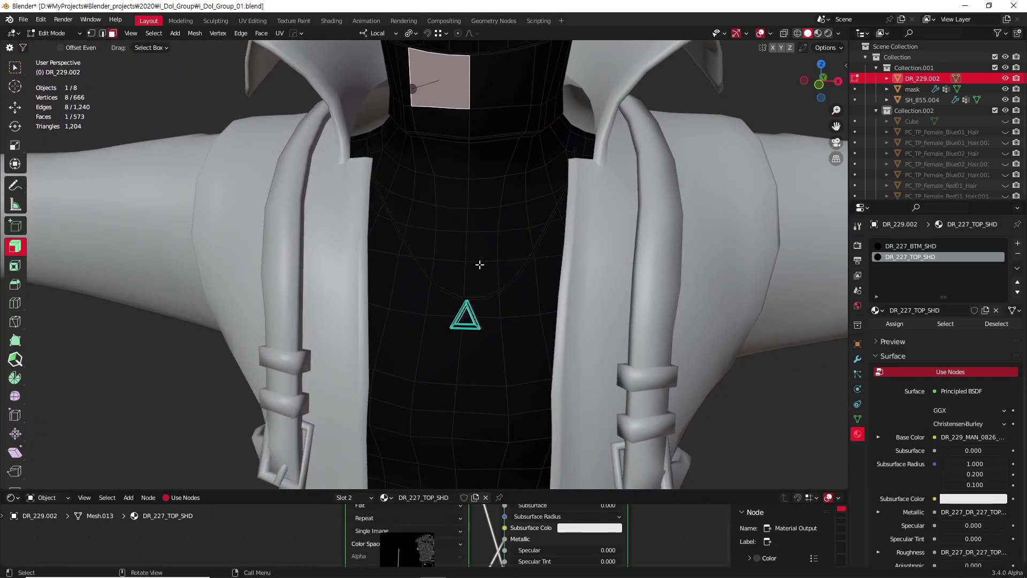
pyautogui.moveTo(479, 264)
pyautogui.mouseDown(button='middle')
pyautogui.moveTo(488, 277)
pyautogui.moveTo(494, 270)
pyautogui.moveTo(481, 288)
pyautogui.mouseUp(button='middle')
pyautogui.keyDown('alt'); pyautogui.click(503, 271); pyautogui.keyUp('alt')
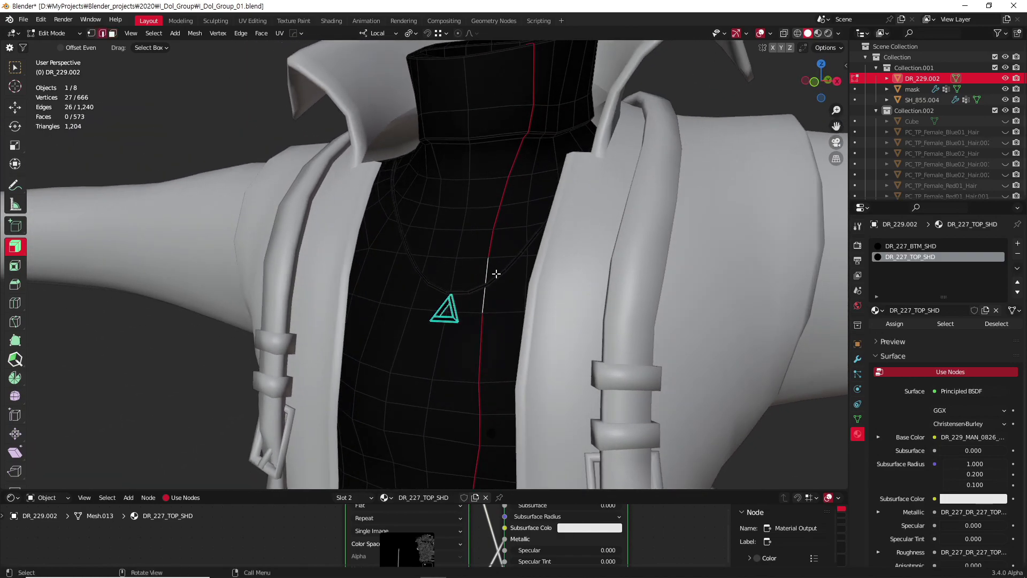
pyautogui.press('g')
pyautogui.press('g')
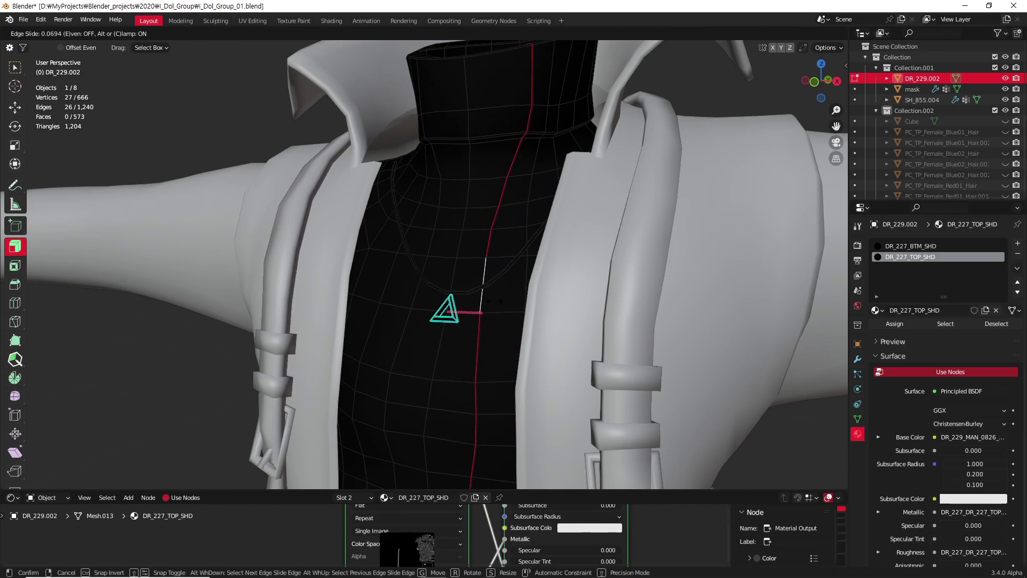
pyautogui.press('e')
pyautogui.press('f')
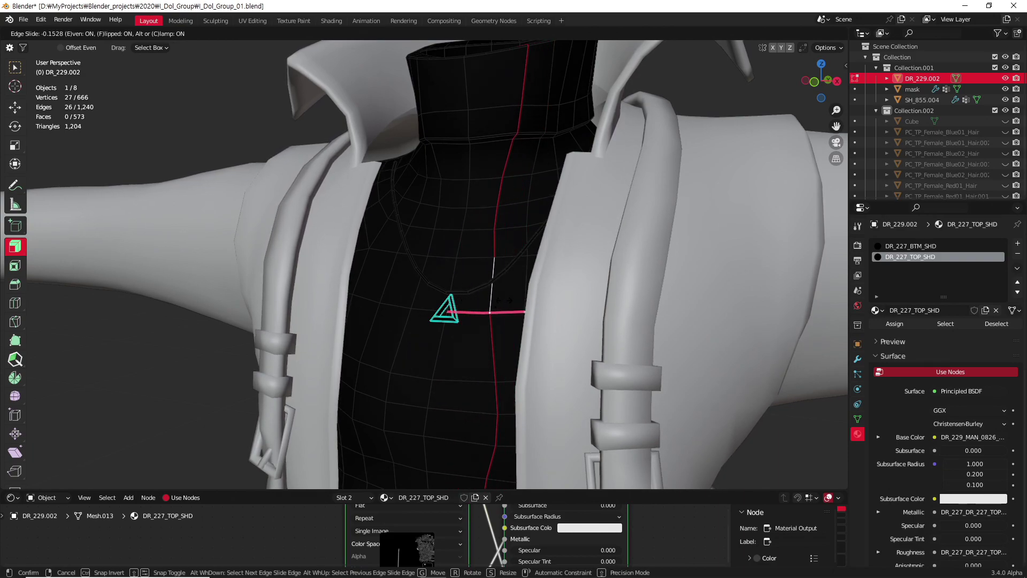
pyautogui.click(504, 301)
# - Edge-slide the neighbouring vertical chest loop with Flip enabled
pyautogui.moveTo(508, 305); pyautogui.dragTo(567, 318, button='middle')
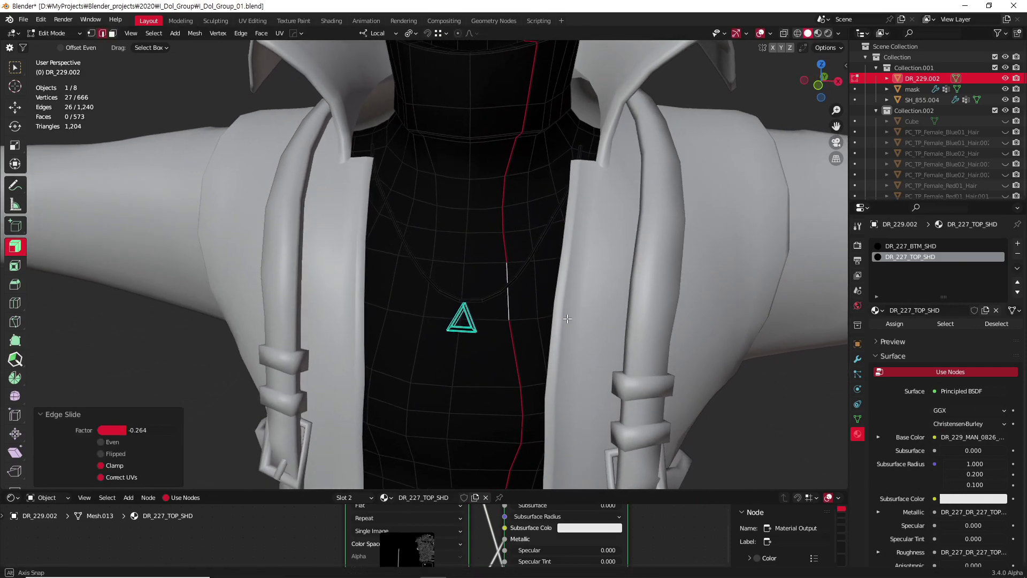
pyautogui.keyDown('alt'); pyautogui.click(427, 305); pyautogui.keyUp('alt')
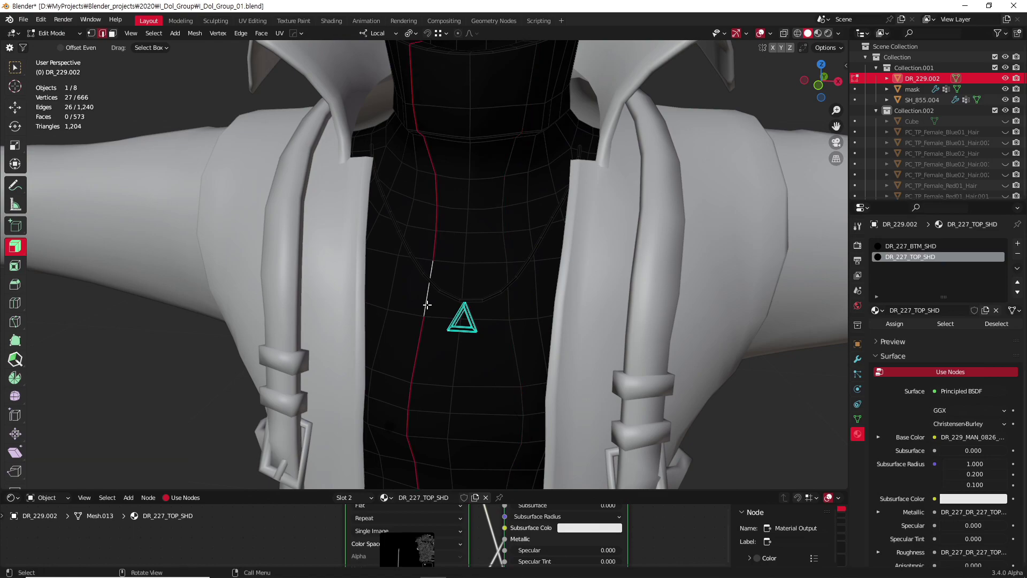
pyautogui.press('g')
pyautogui.press('g')
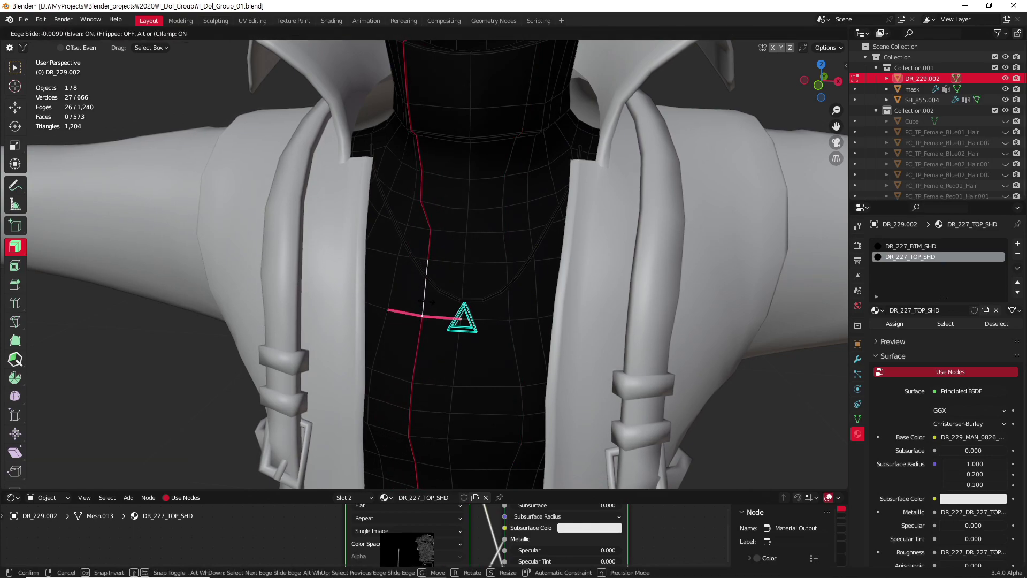
pyautogui.press('f')
pyautogui.click(423, 313)
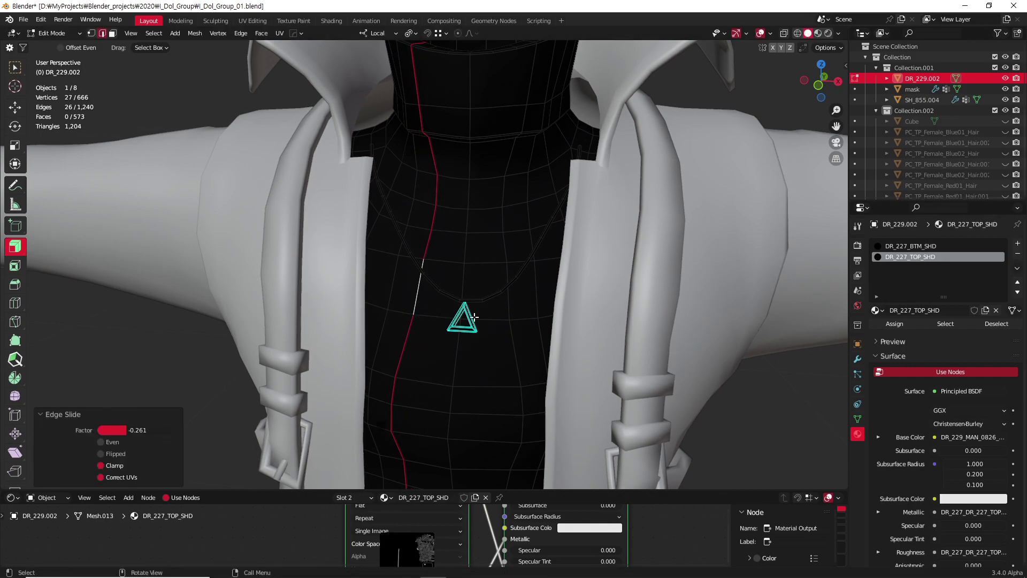
# - Try loop cuts near the collar without placing them, then return to Object Mode
pyautogui.moveTo(535, 256)
pyautogui.mouseDown(button='middle')
pyautogui.moveTo(543, 288)
pyautogui.moveTo(521, 307)
pyautogui.mouseUp(button='middle')
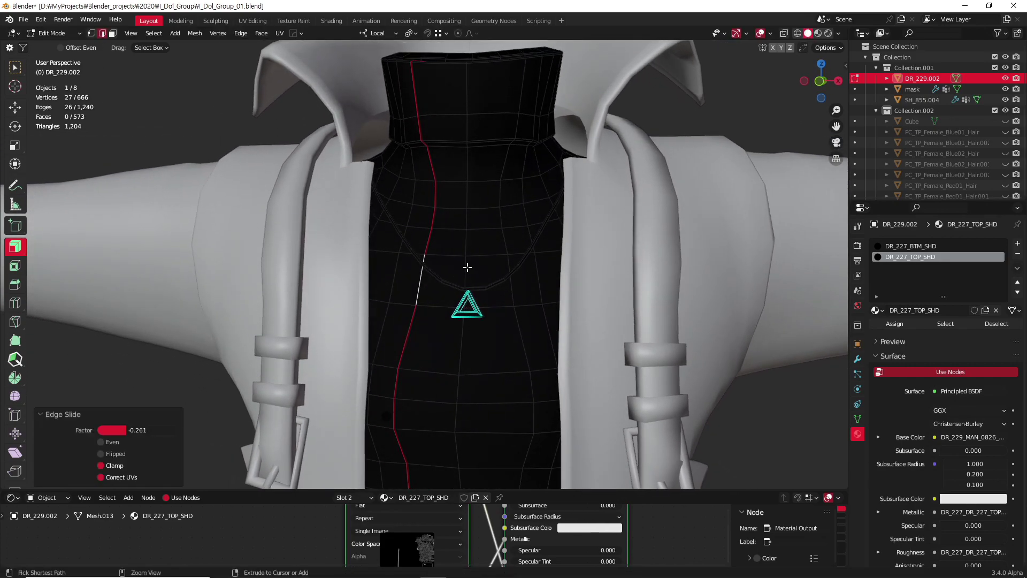
pyautogui.hotkey('ctrl', 'r')
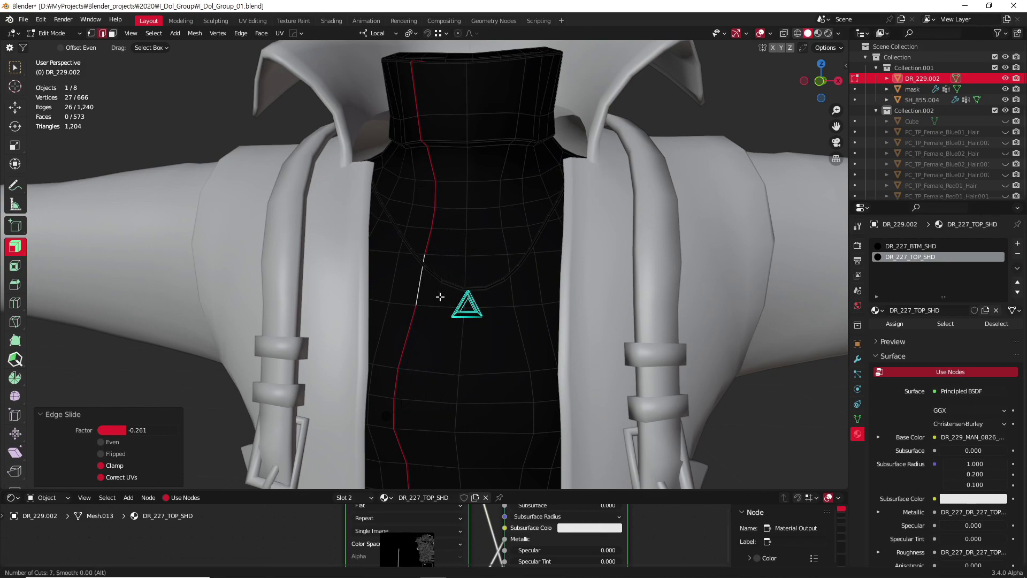
pyautogui.keyDown('ctrl'); pyautogui.moveTo(440, 297); pyautogui.dragTo(466, 272, button='middle'); pyautogui.keyUp('ctrl')
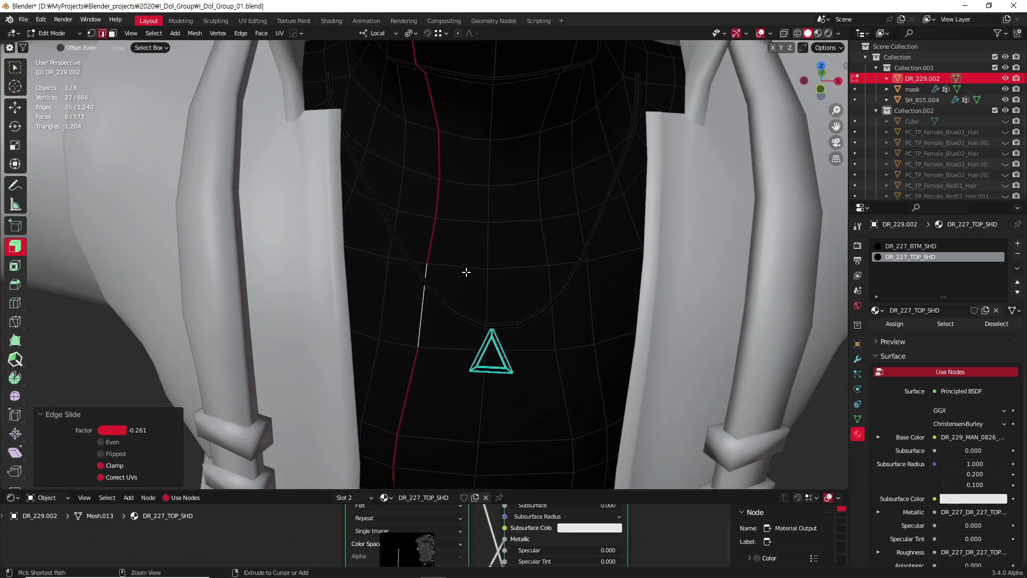
pyautogui.hotkey('ctrl', 'r')
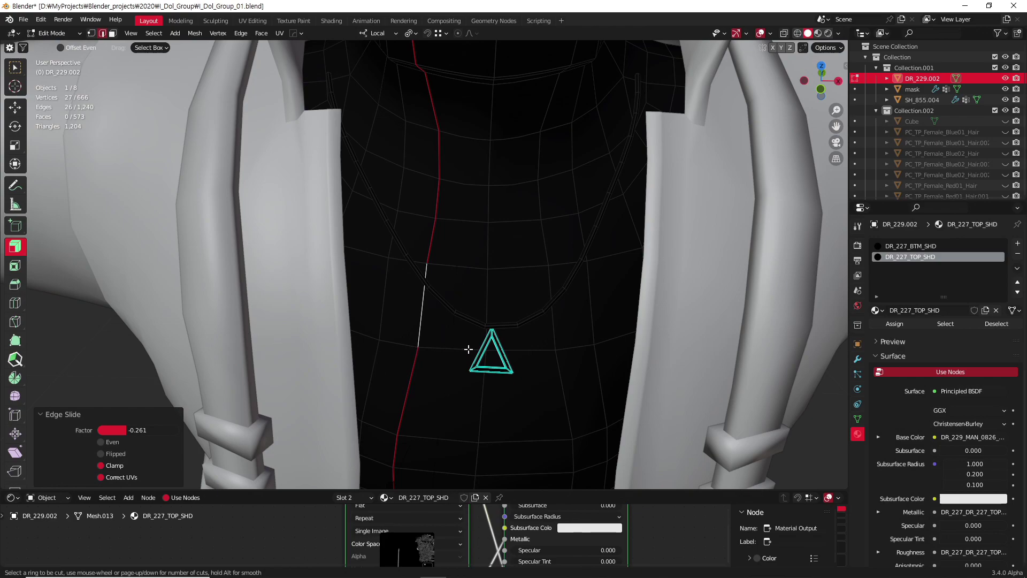
pyautogui.scroll(-3, 468, 348)
pyautogui.scroll(-3, 459, 342)
pyautogui.press('Tab')
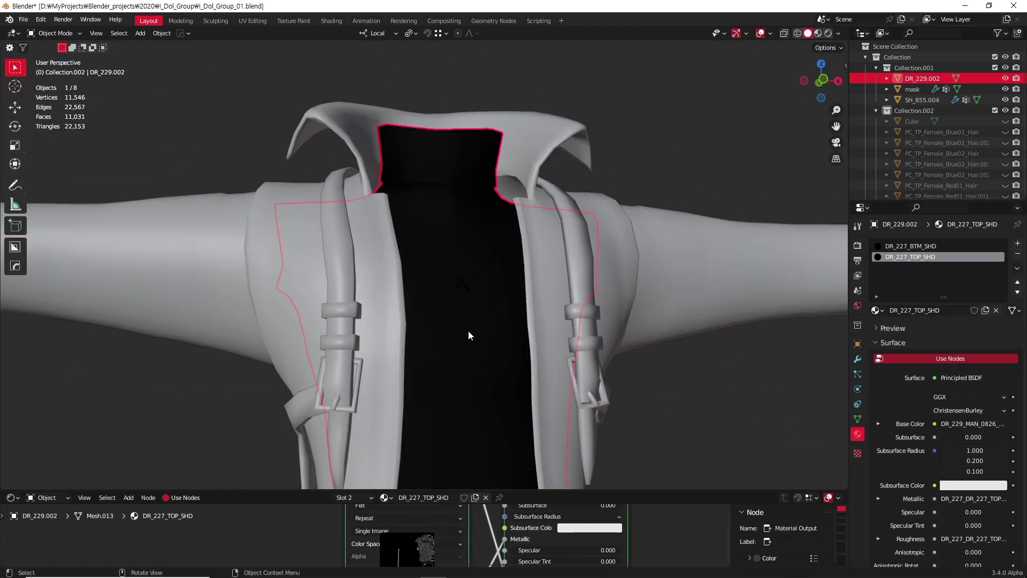
# - Isolate the shirt in Local View and re-enter Edit Mode
pyautogui.press('KP_Divide')
pyautogui.moveTo(459, 316)
pyautogui.mouseDown(button='middle')
pyautogui.moveTo(450, 415)
pyautogui.moveTo(448, 317)
pyautogui.mouseUp(button='middle')
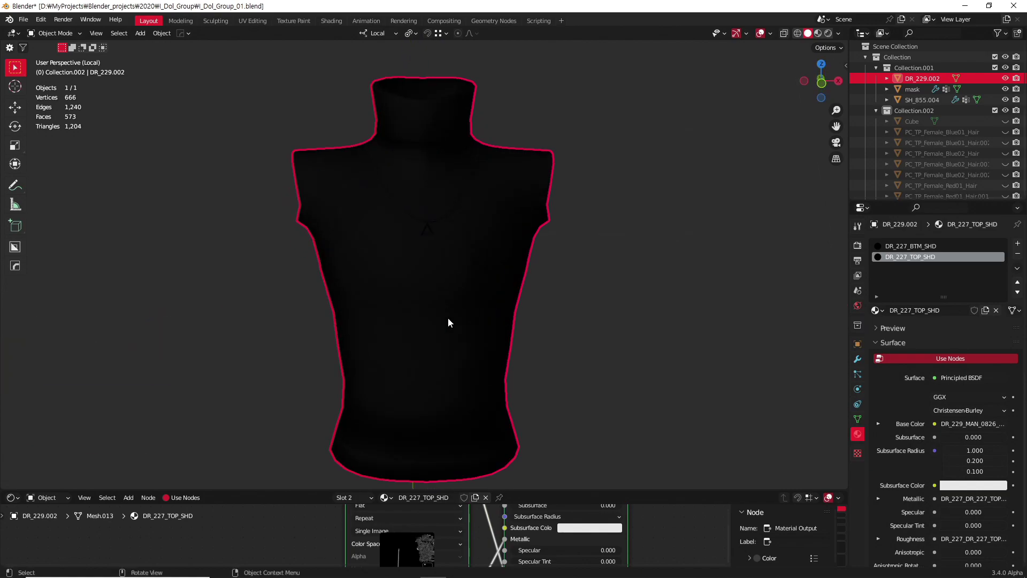
pyautogui.press('q')
pyautogui.press('Tab')
pyautogui.scroll(3, 412, 270)
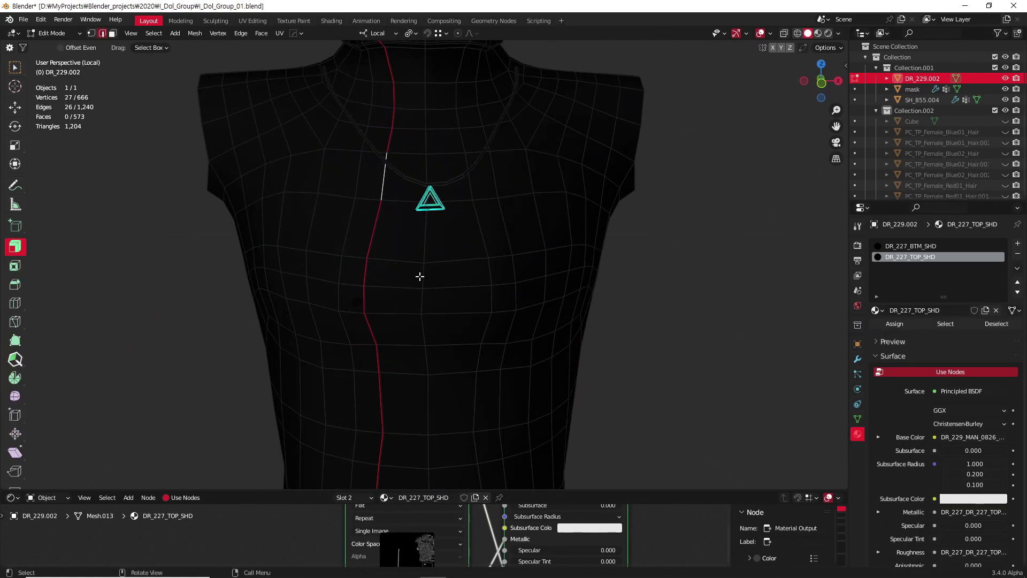
# - Add a test edge loop down the torso centre, then undo it
pyautogui.hotkey('ctrl', 'r')
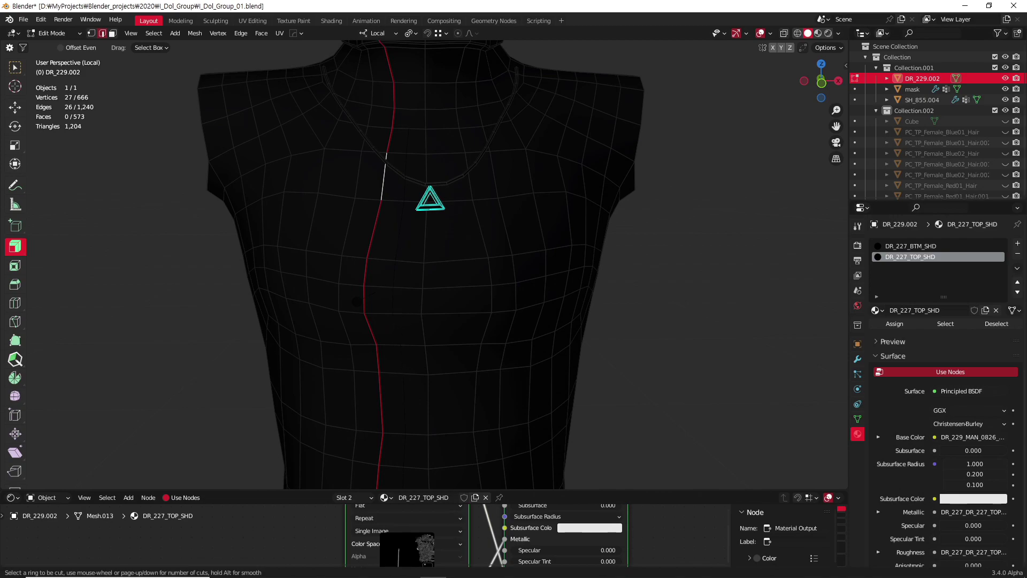
pyautogui.click(386, 176)
pyautogui.click(394, 284)
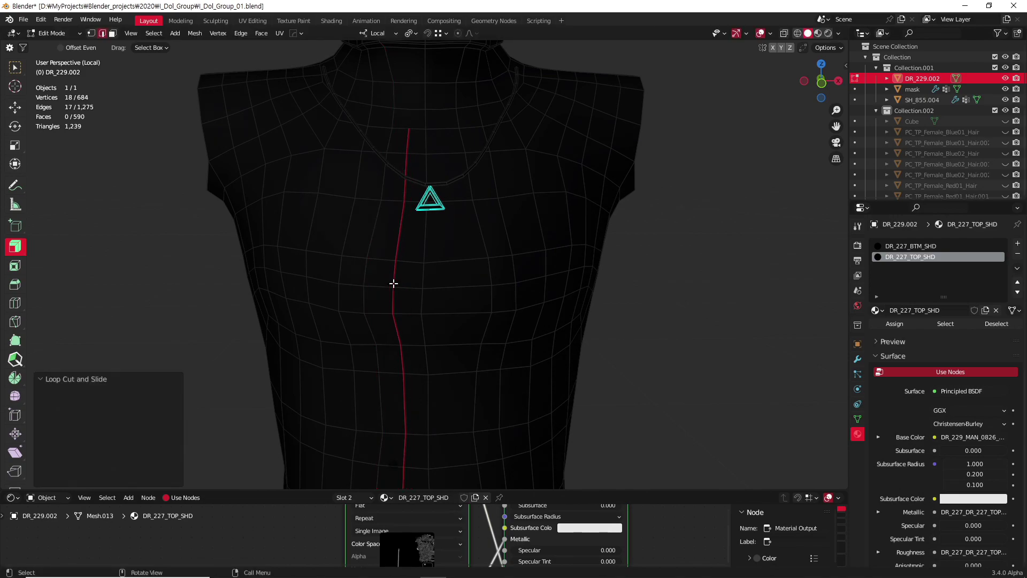
pyautogui.scroll(1, 417, 149)
pyautogui.scroll(3, 430, 290)
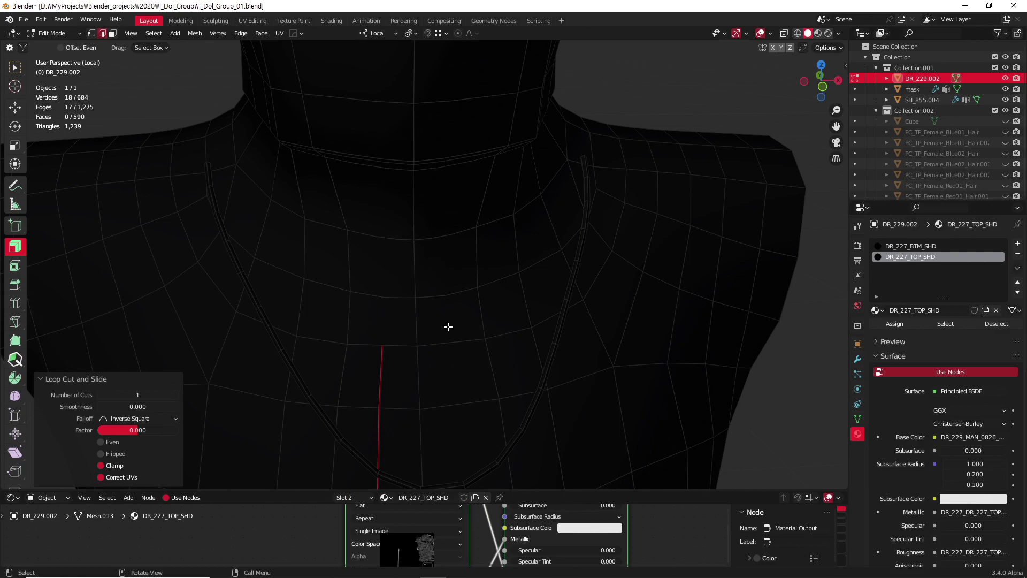
pyautogui.press('1')
pyautogui.hotkey('ctrl', 'z')
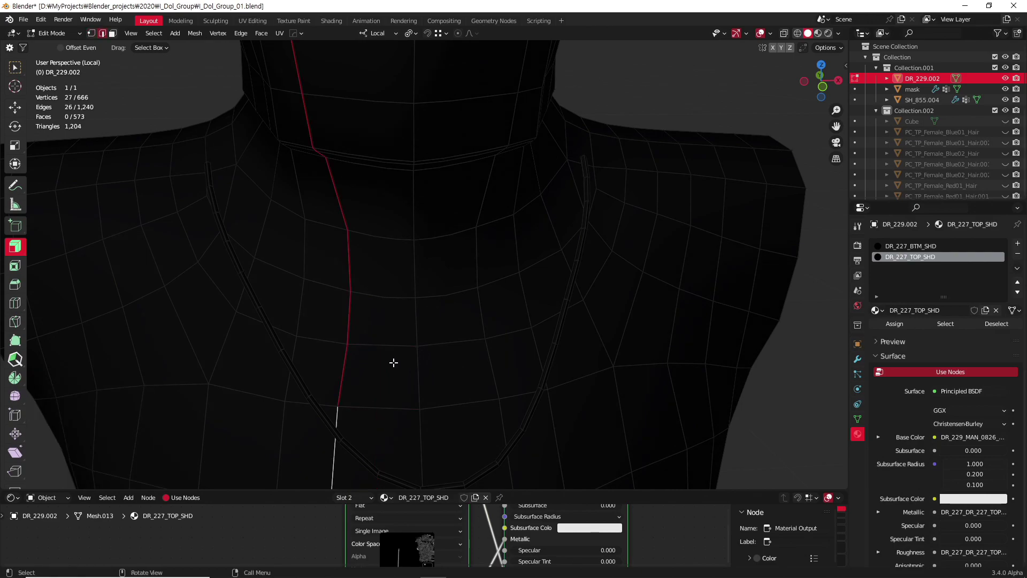
# - Select the linked chest patch and start a move, then cancel it
pyautogui.scroll(-1, 392, 360)
pyautogui.hotkey('alt', 'a')
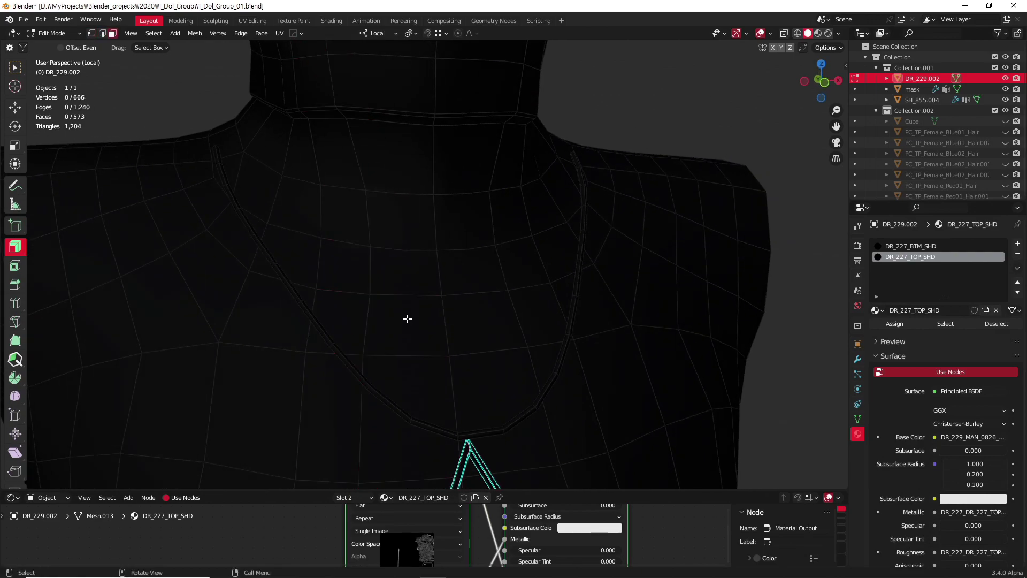
pyautogui.press('l')
pyautogui.press('g')
pyautogui.rightClick(431, 318)
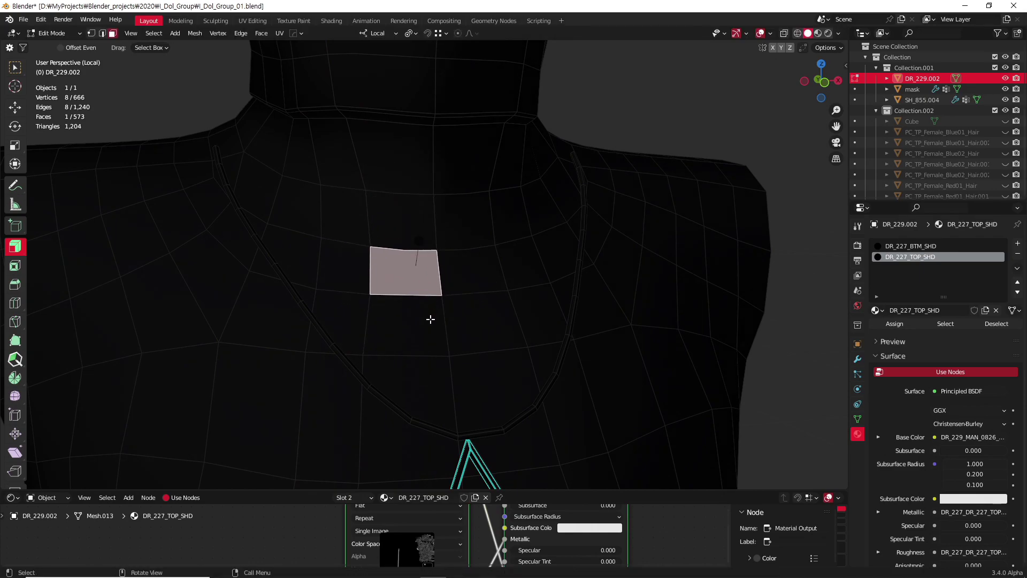
# - Dissolve the single stray vertex on the upper chest
pyautogui.press('1')
pyautogui.click(447, 301)
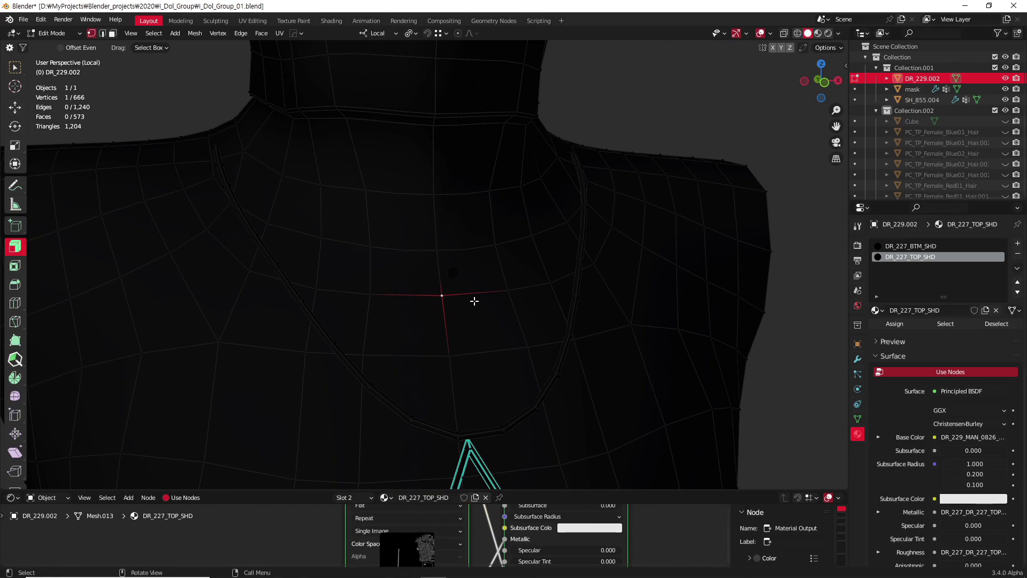
pyautogui.scroll(3, 463, 292)
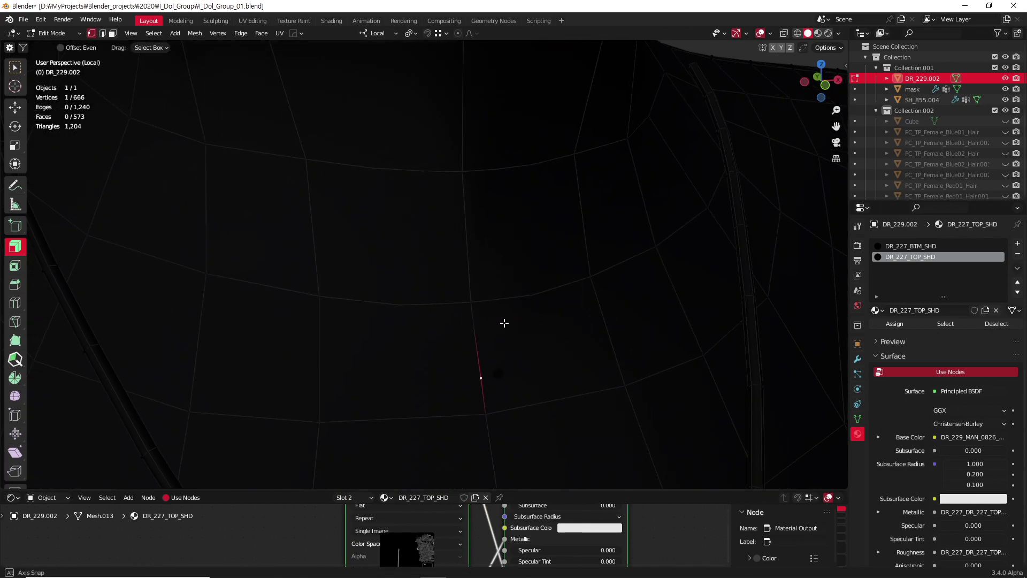
pyautogui.rightClick(488, 329)
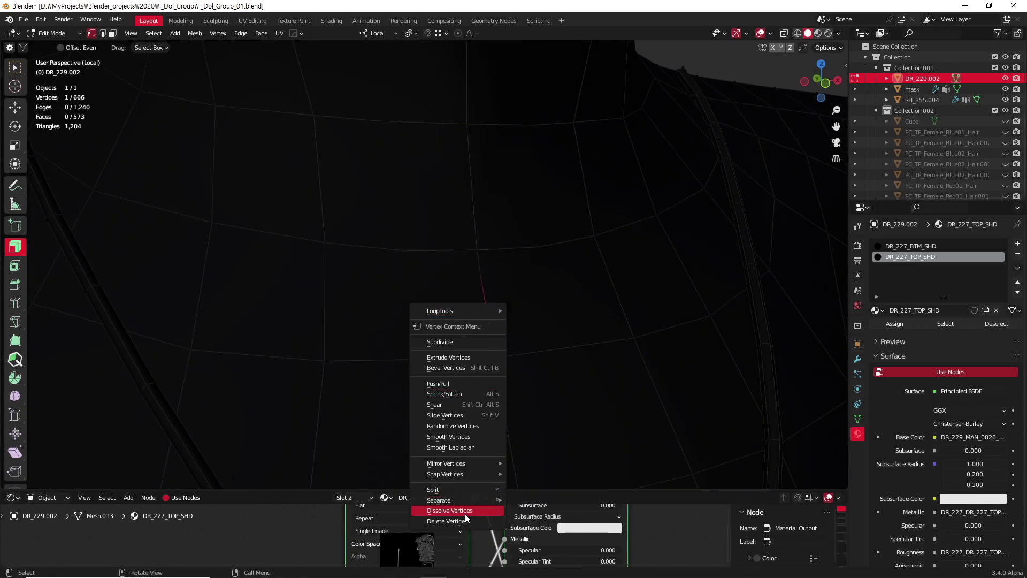
pyautogui.click(464, 513)
# - Cut a centred vertical edge loop through the chest
pyautogui.scroll(-5, 492, 370)
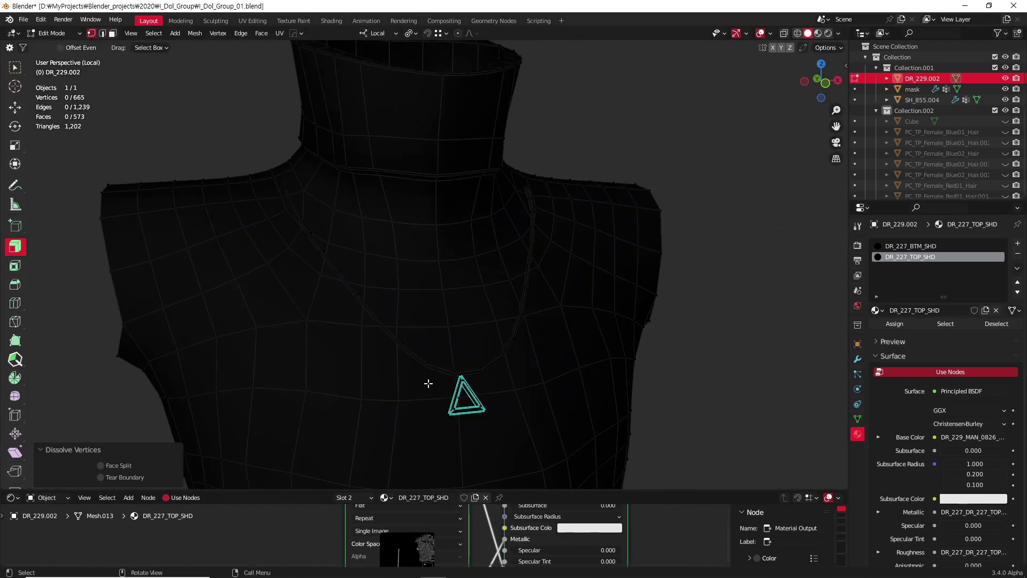
pyautogui.hotkey('ctrl', 'r')
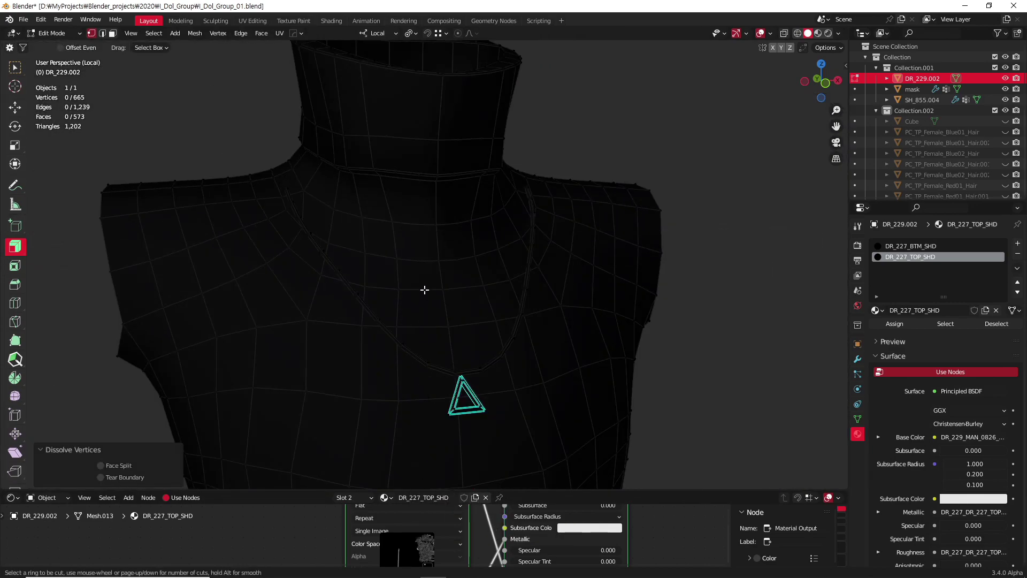
pyautogui.click(421, 309)
pyautogui.rightClick(422, 309)
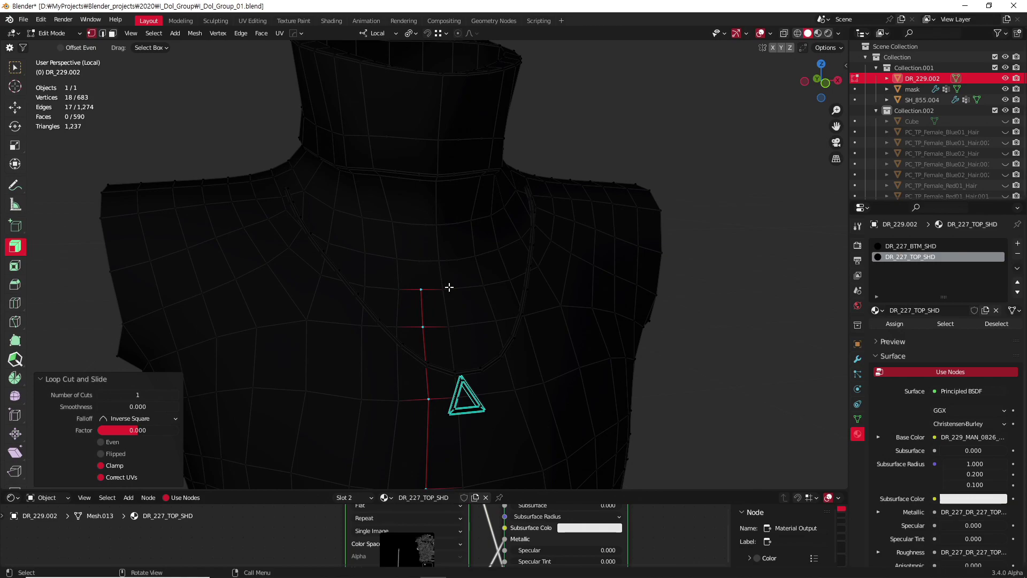
pyautogui.scroll(4, 437, 303)
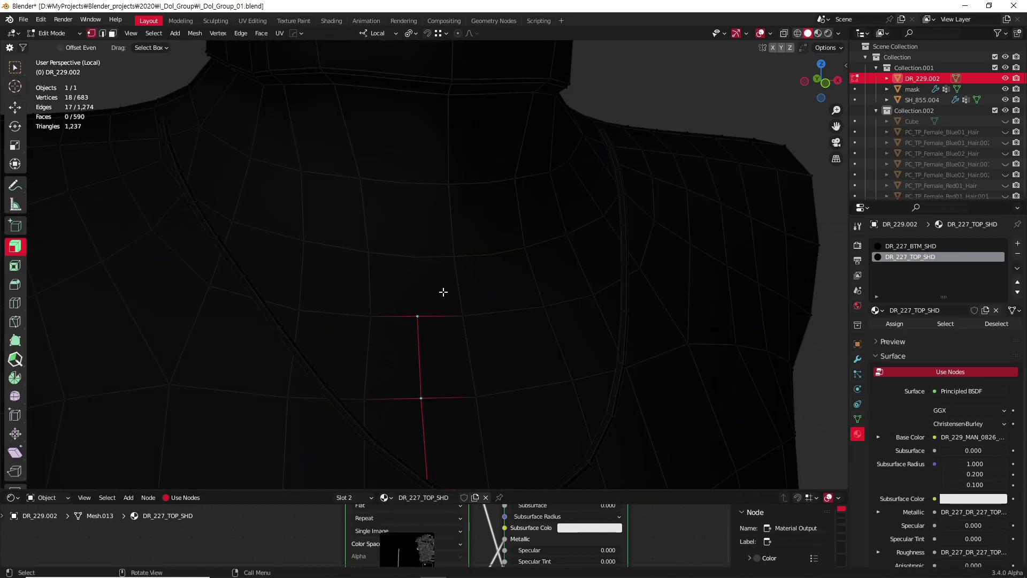
pyautogui.scroll(3, 423, 313)
# - Select the stray vertex at the loop's upper end and dissolve it
pyautogui.click(362, 311)
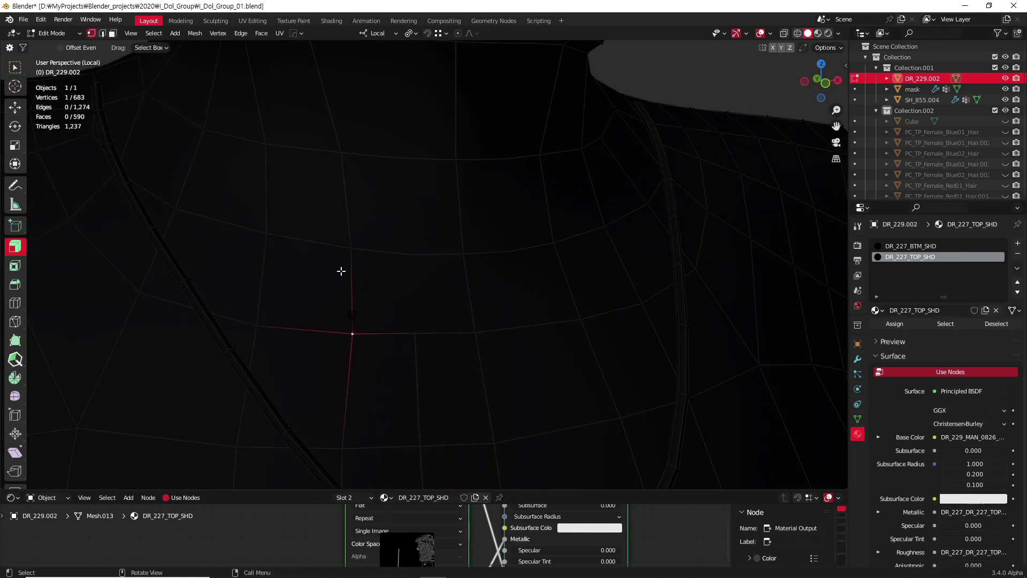
pyautogui.click(465, 271)
pyautogui.moveTo(451, 263); pyautogui.dragTo(496, 274)
pyautogui.press('x')
pyautogui.click(470, 347)
pyautogui.scroll(-5, 447, 309)
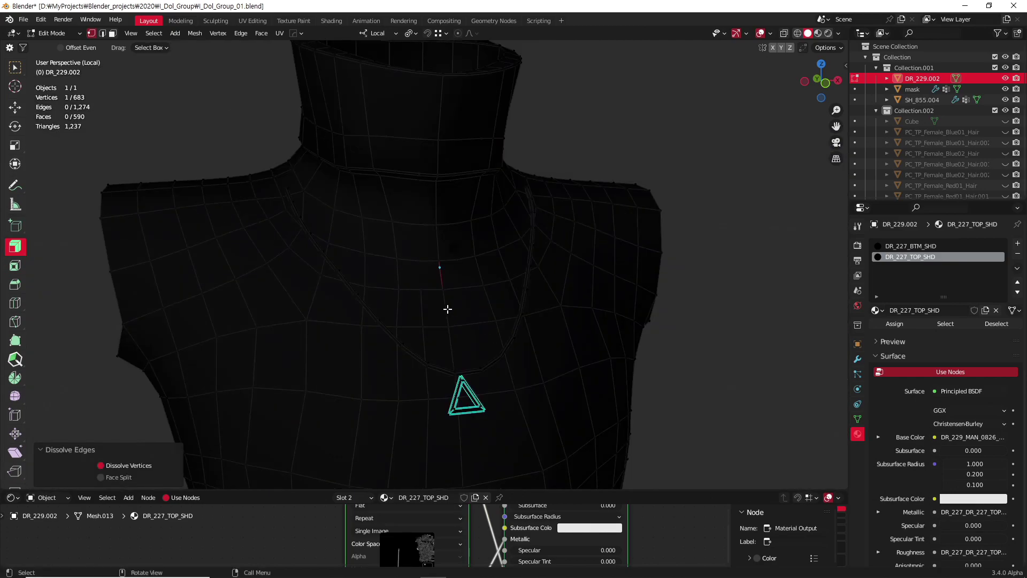
pyautogui.scroll(10, 447, 309)
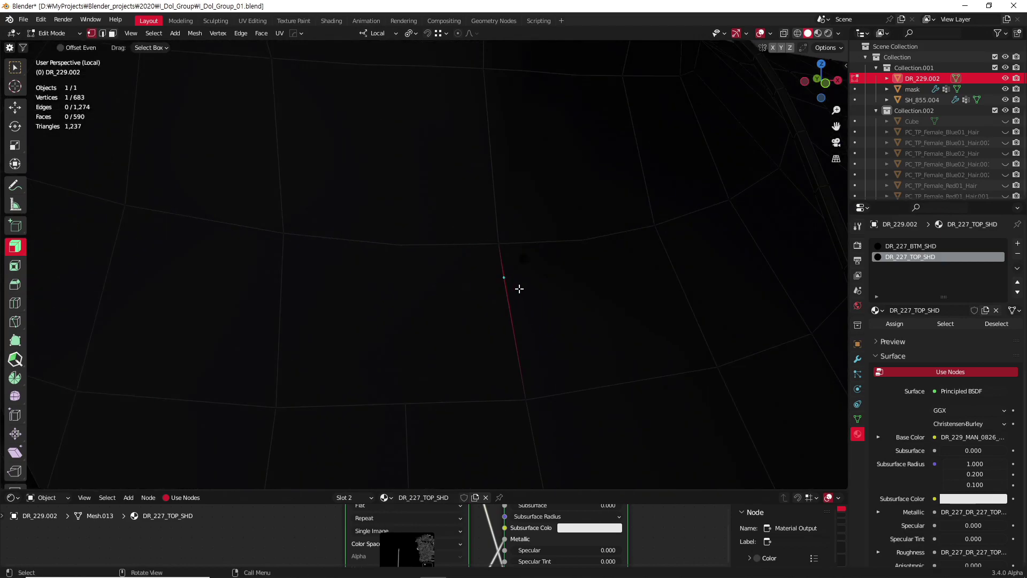
pyautogui.press('x')
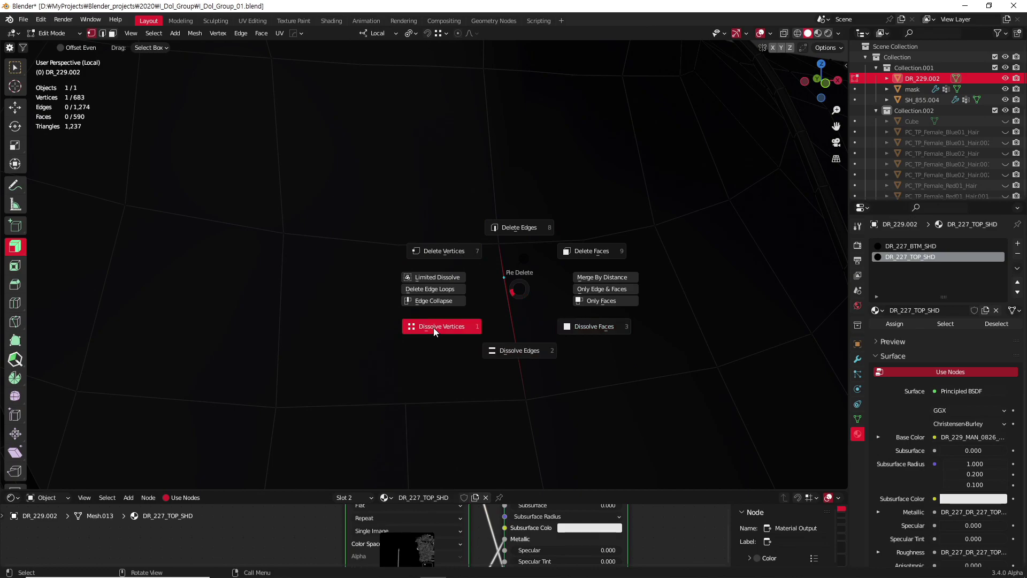
pyautogui.click(433, 329)
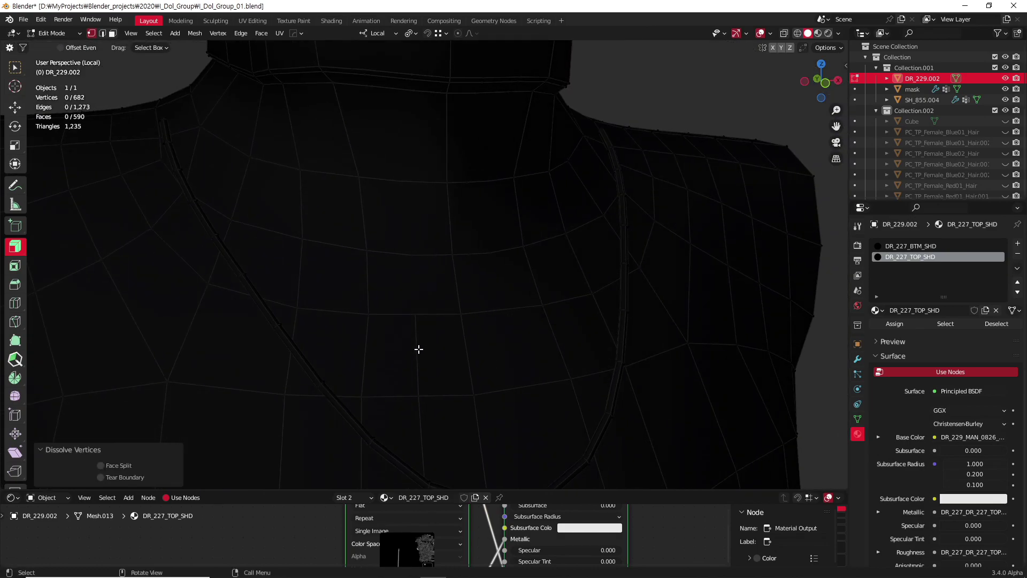
# - Dissolve the old vertical edge loop on the chest
pyautogui.press('2')
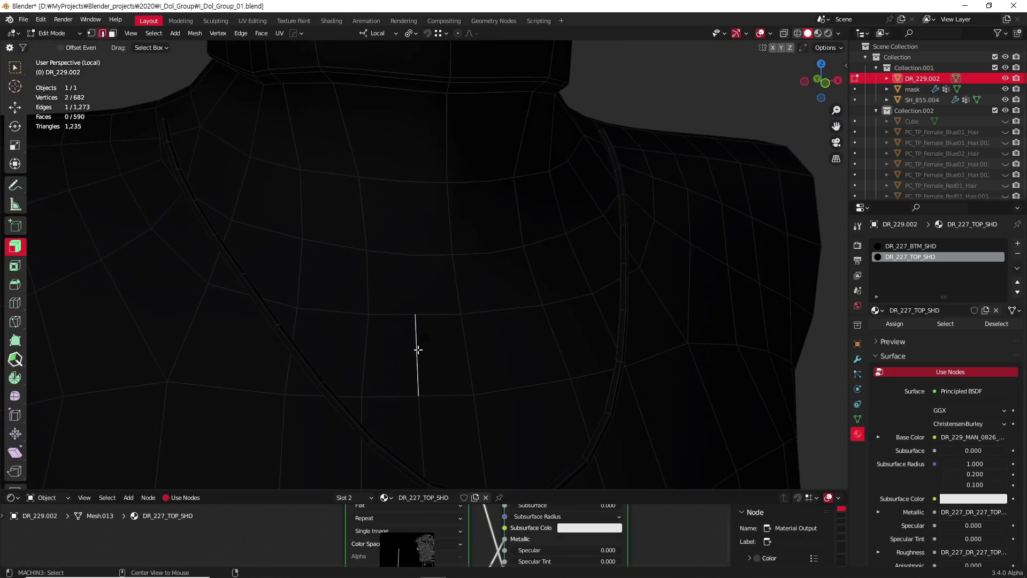
pyautogui.doubleClick(418, 349)
pyautogui.rightClick(418, 349)
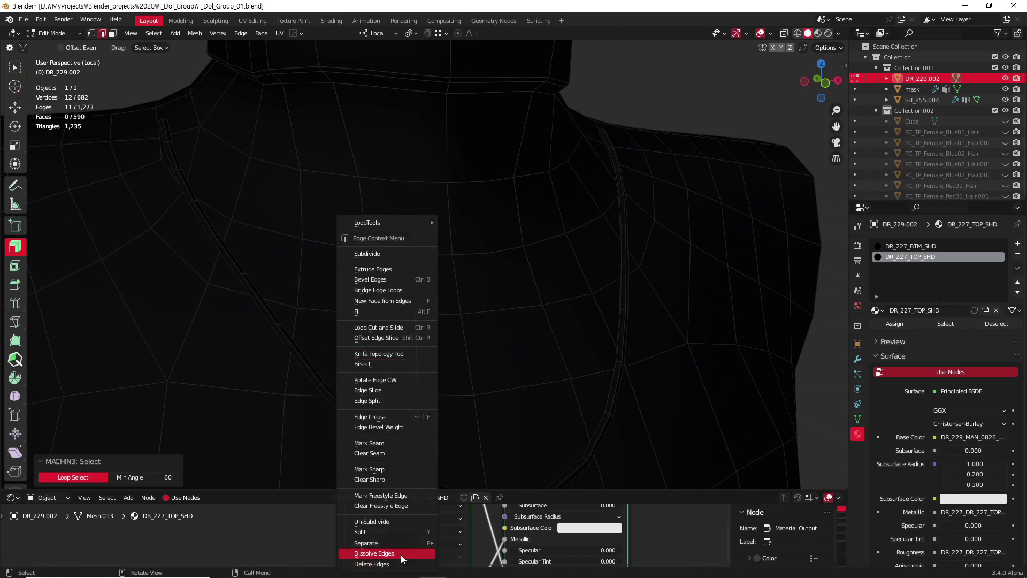
pyautogui.click(400, 553)
# - Cut a centred vertical loop down the chest and view toward the neckline
pyautogui.hotkey('ctrl', 'r')
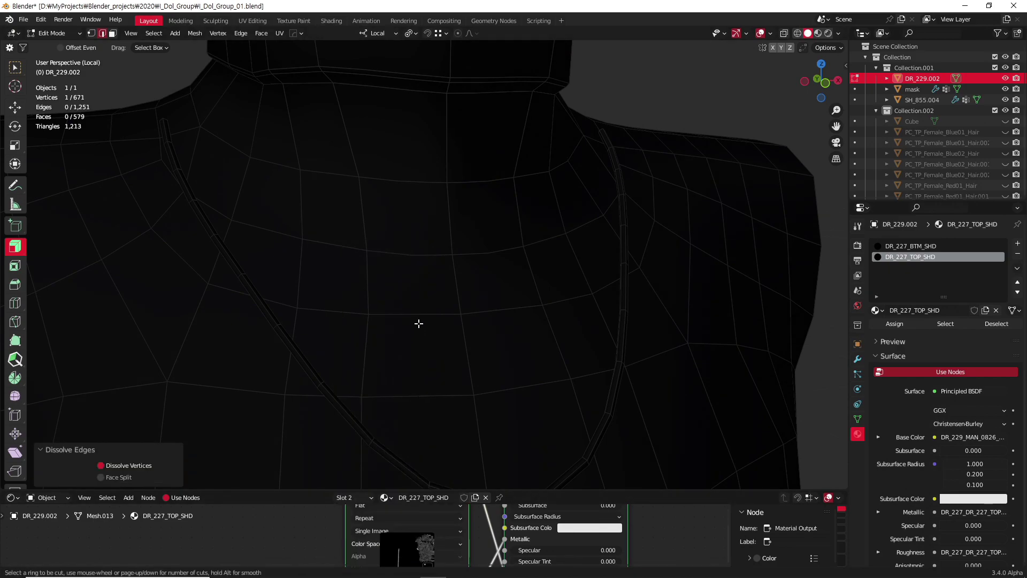
pyautogui.click(417, 395)
pyautogui.rightClick(417, 395)
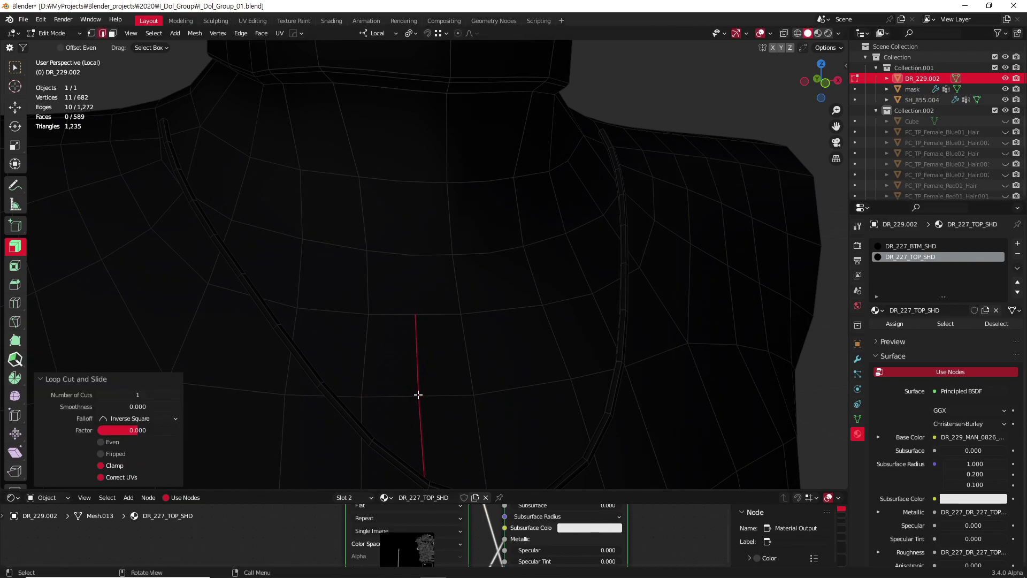
pyautogui.press('Tab')
pyautogui.scroll(-5, 451, 327)
pyautogui.press('Tab')
pyautogui.scroll(5, 471, 321)
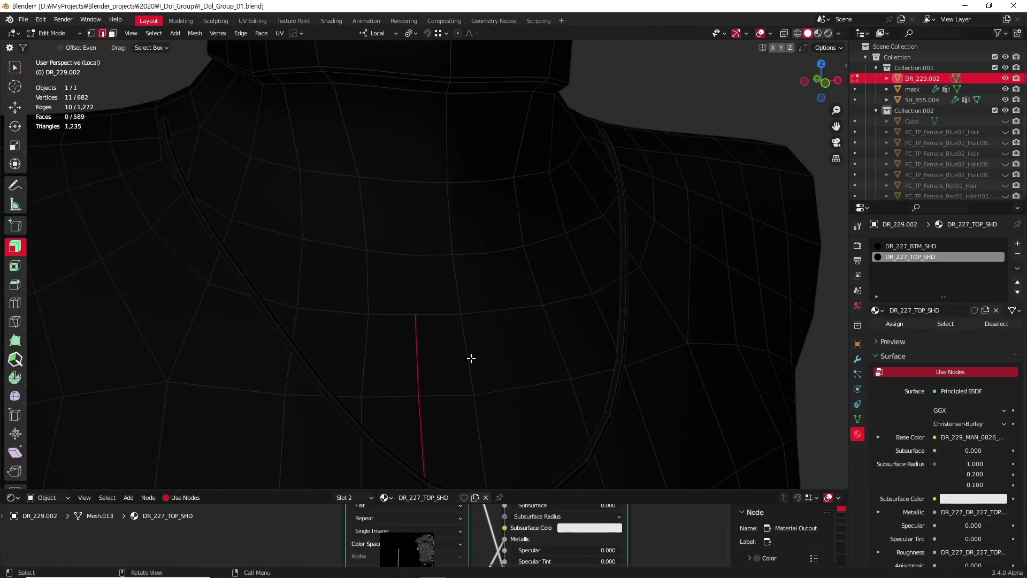
pyautogui.keyDown('shift'); pyautogui.moveTo(470, 331); pyautogui.dragTo(476, 311, button='middle'); pyautogui.keyUp('shift')
pyautogui.moveTo(468, 244); pyautogui.dragTo(467, 264, button='middle')
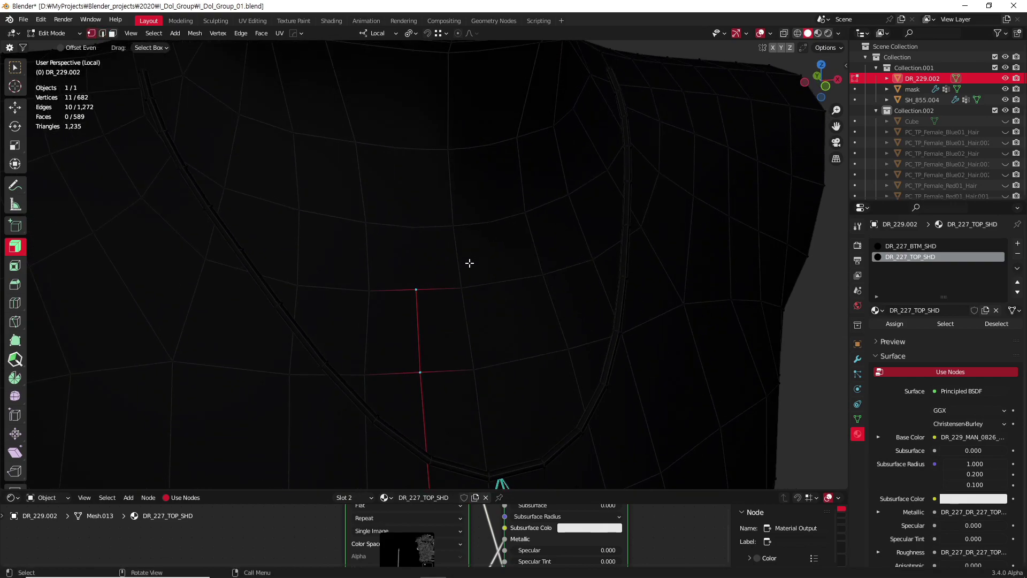
# - Deselect everything and add another unslid loop cut across the upper chest
pyautogui.hotkey('alt', 'a')
pyautogui.moveTo(400, 268); pyautogui.dragTo(344, 239)
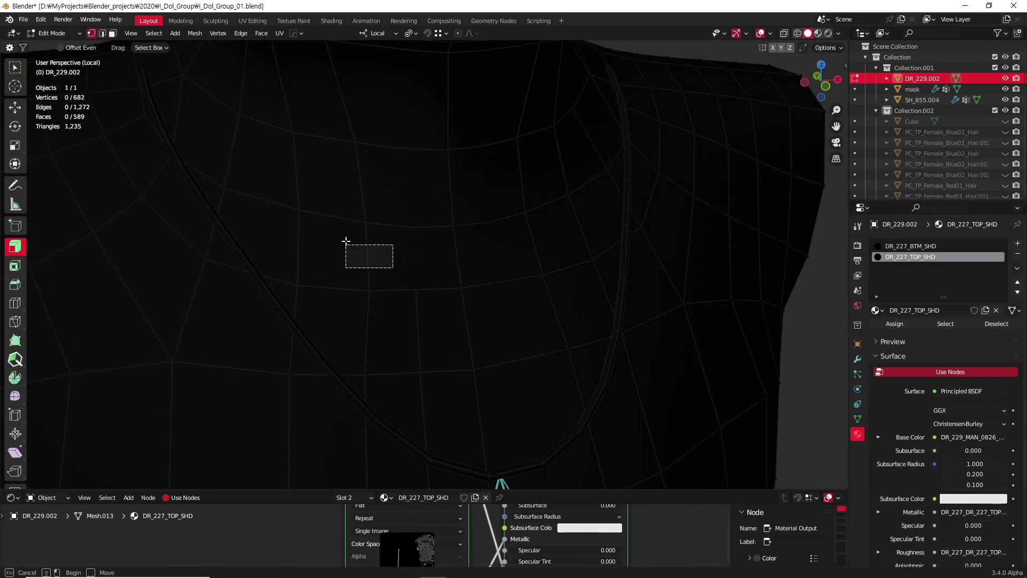
pyautogui.moveTo(343, 162); pyautogui.dragTo(380, 191)
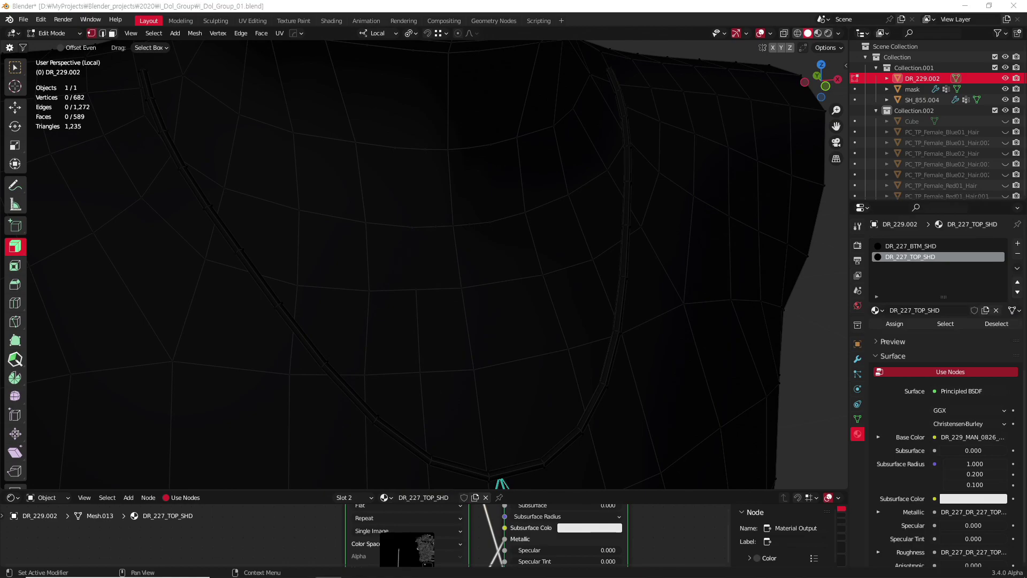
pyautogui.scroll(-2, 439, 252)
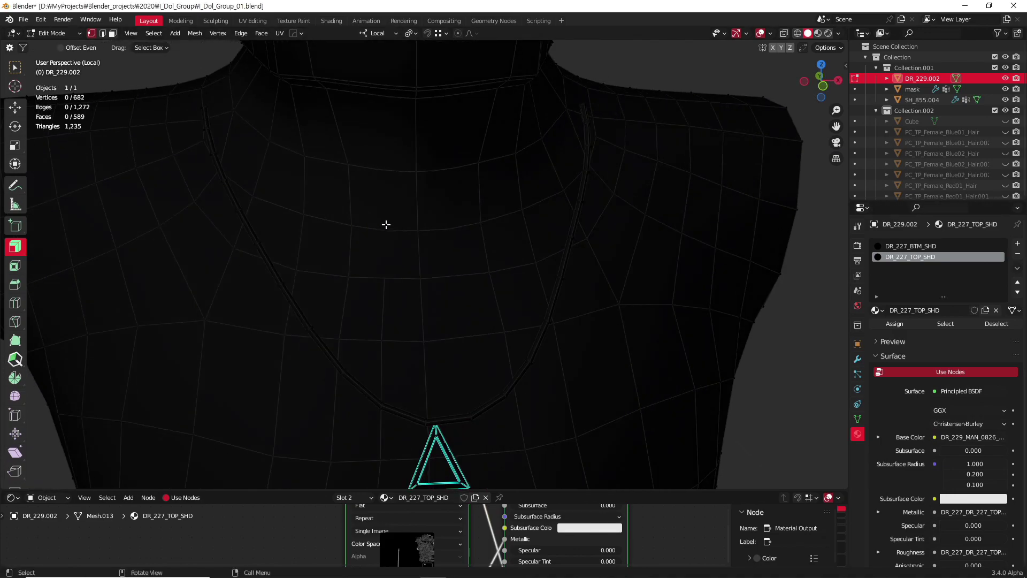
pyautogui.scroll(-2, 431, 231)
pyautogui.scroll(-2, 440, 298)
pyautogui.scroll(-1, 442, 291)
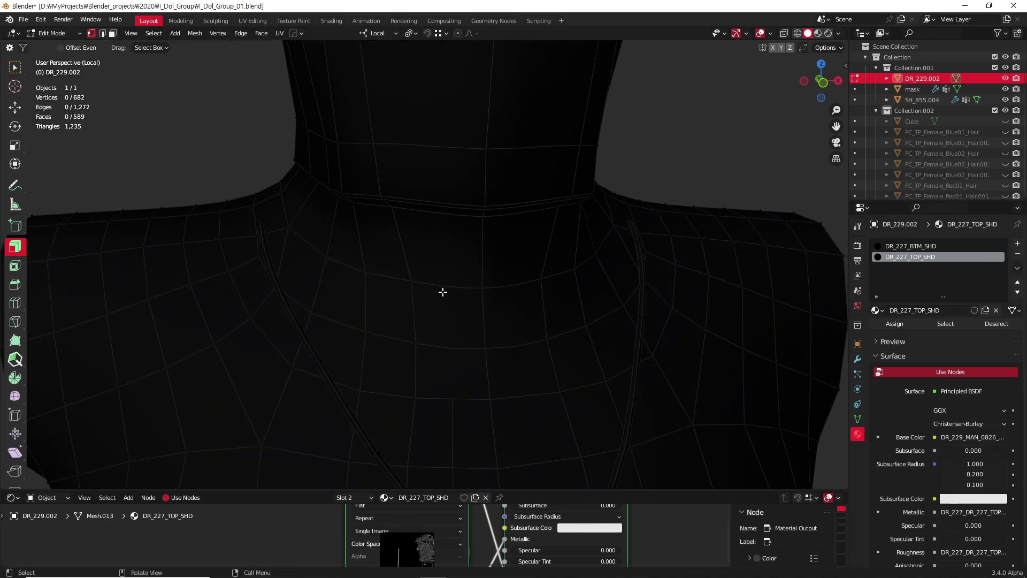
pyautogui.hotkey('ctrl', 'r')
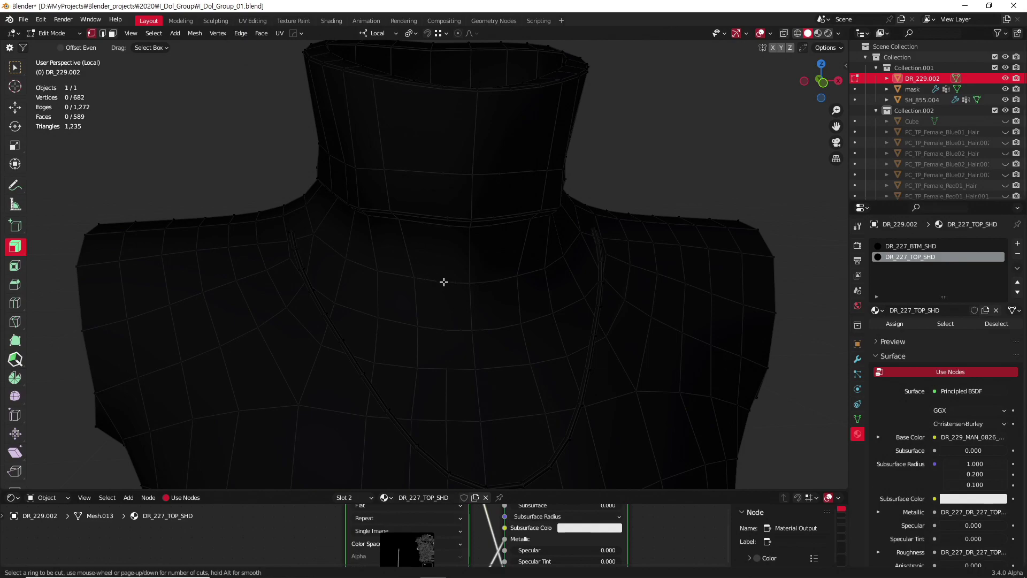
pyautogui.click(449, 297)
pyautogui.rightClick(447, 286)
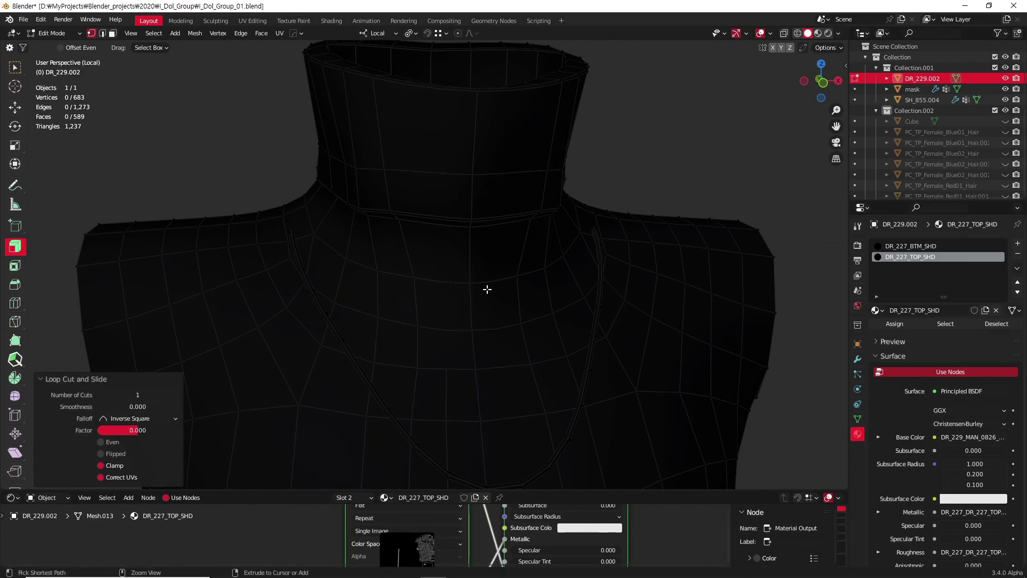
# - Undo the extra loop cut and cut a new vertical loop down the chest beside the triangle
pyautogui.hotkey('ctrl', 'z')
pyautogui.moveTo(442, 284)
pyautogui.mouseDown(button='middle')
pyautogui.moveTo(478, 297)
pyautogui.moveTo(449, 223)
pyautogui.moveTo(418, 285)
pyautogui.moveTo(439, 274)
pyautogui.mouseUp(button='middle')
pyautogui.hotkey('ctrl', 'r')
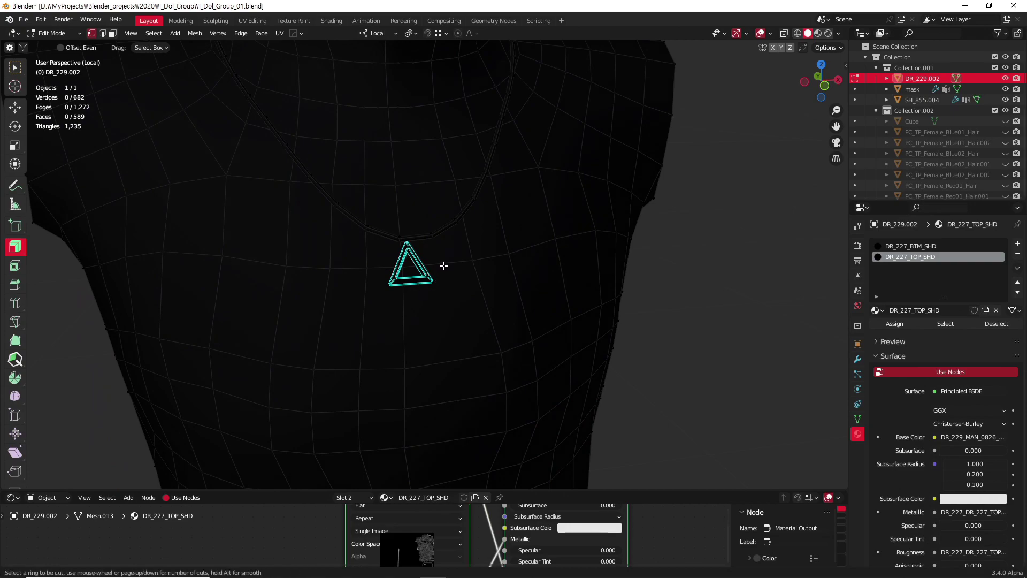
pyautogui.click(446, 268)
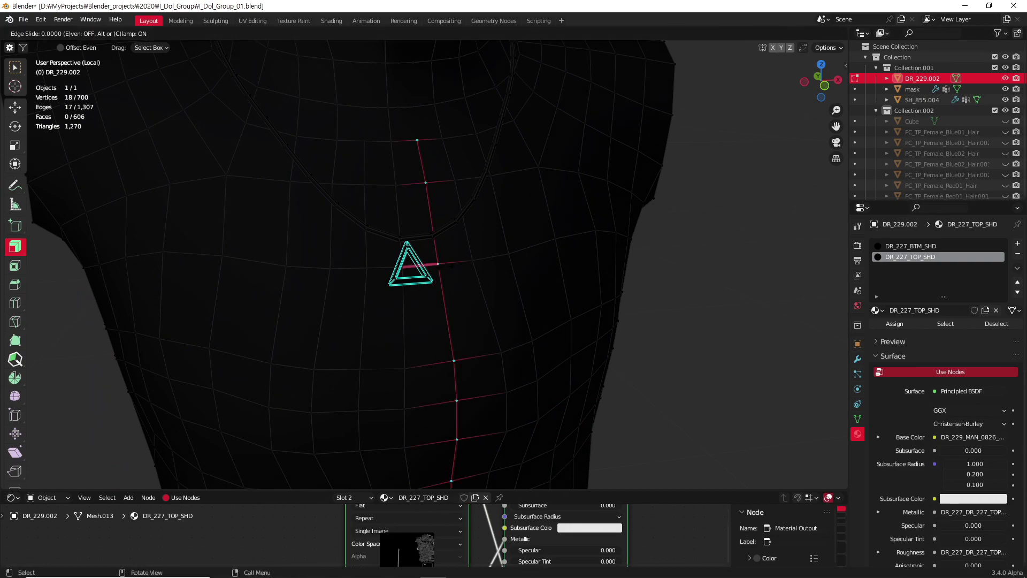
# - Edge-slide the new loop with even spacing, flipping its side several times, then confirm it
pyautogui.press('e')
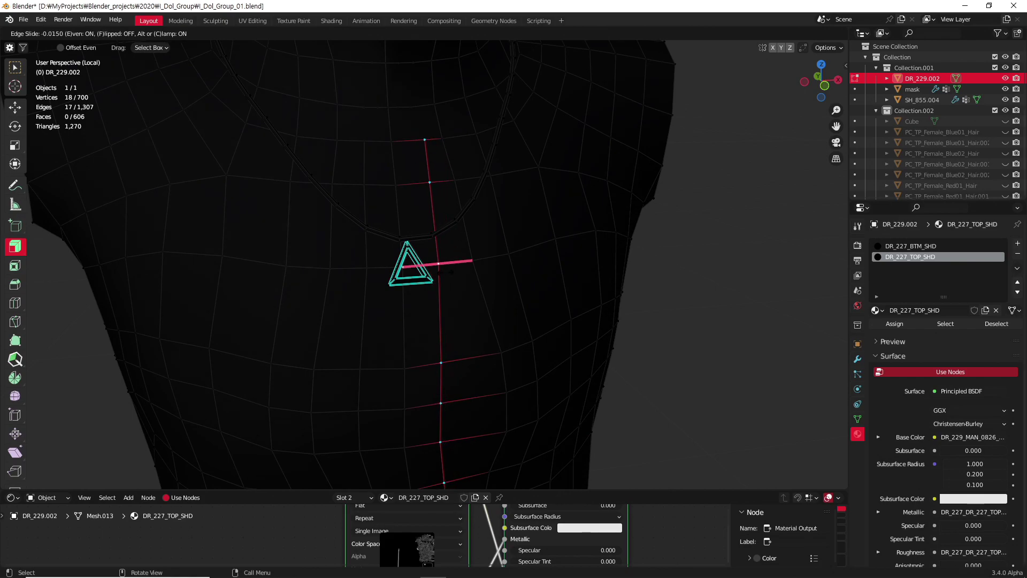
pyautogui.press('f')
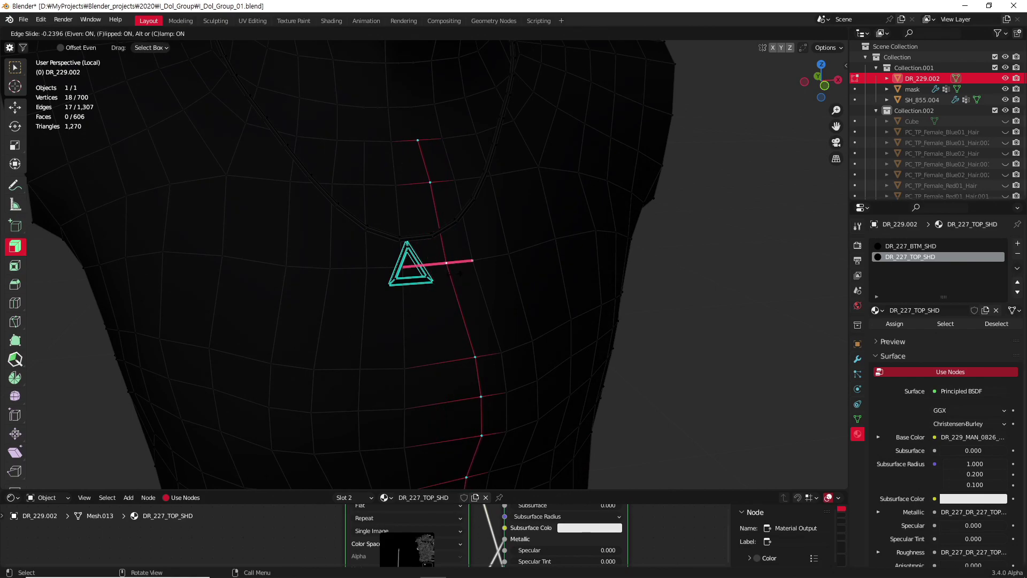
pyautogui.press('f')
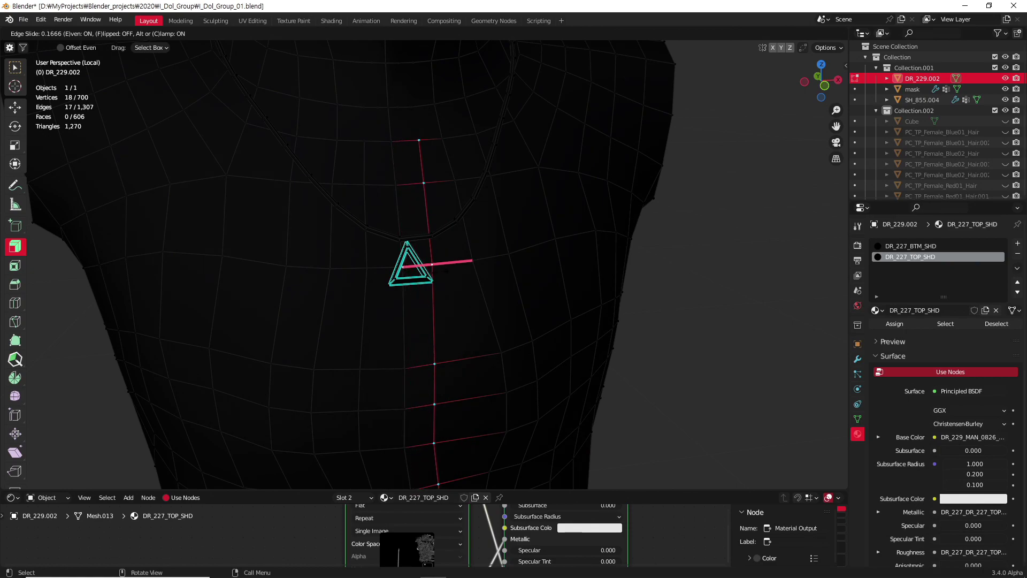
pyautogui.press('f')
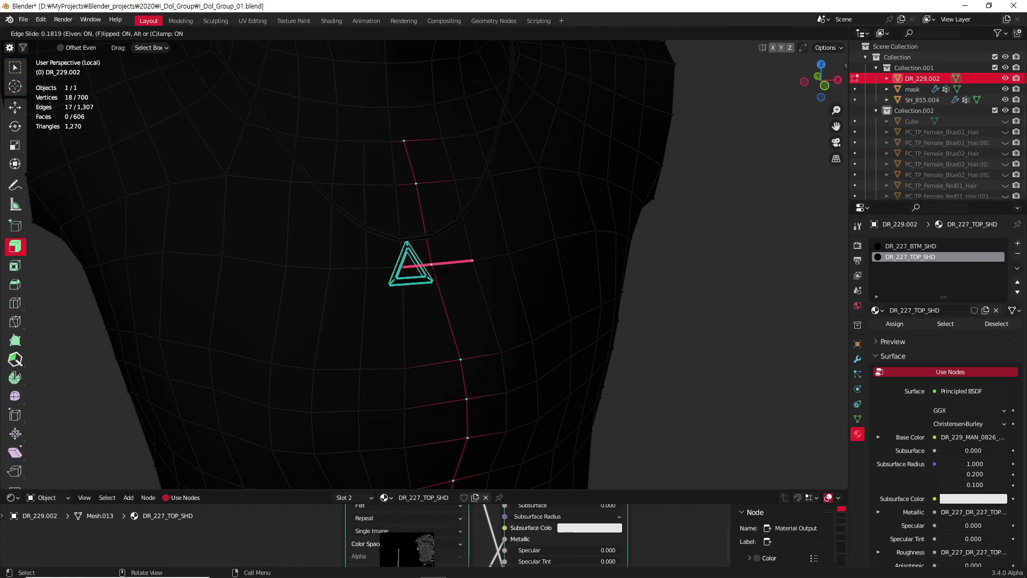
pyautogui.press('f')
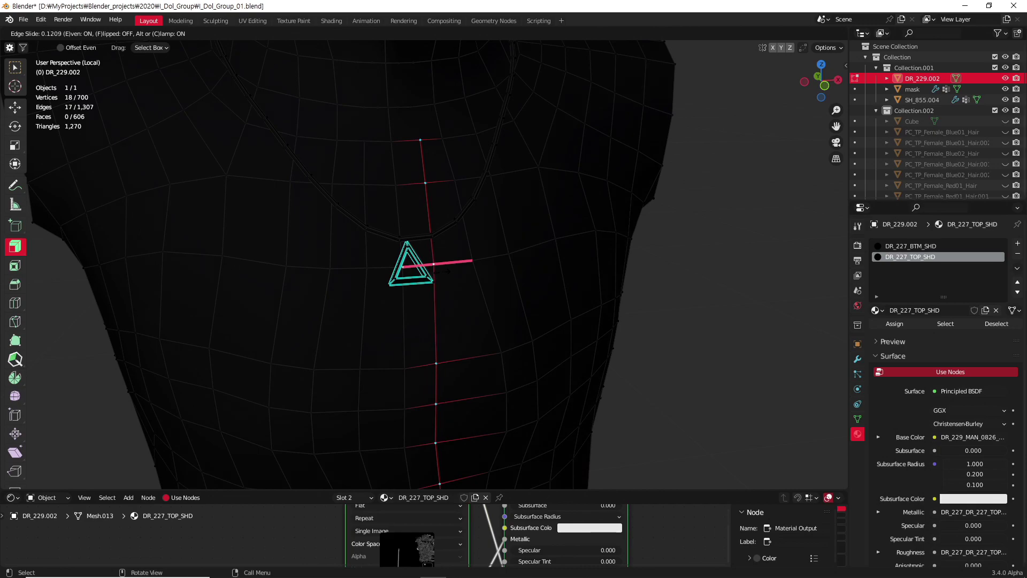
pyautogui.click(442, 271)
# - Undo the slid loop cut and orbit back to the front of the torso
pyautogui.scroll(-5, 492, 271)
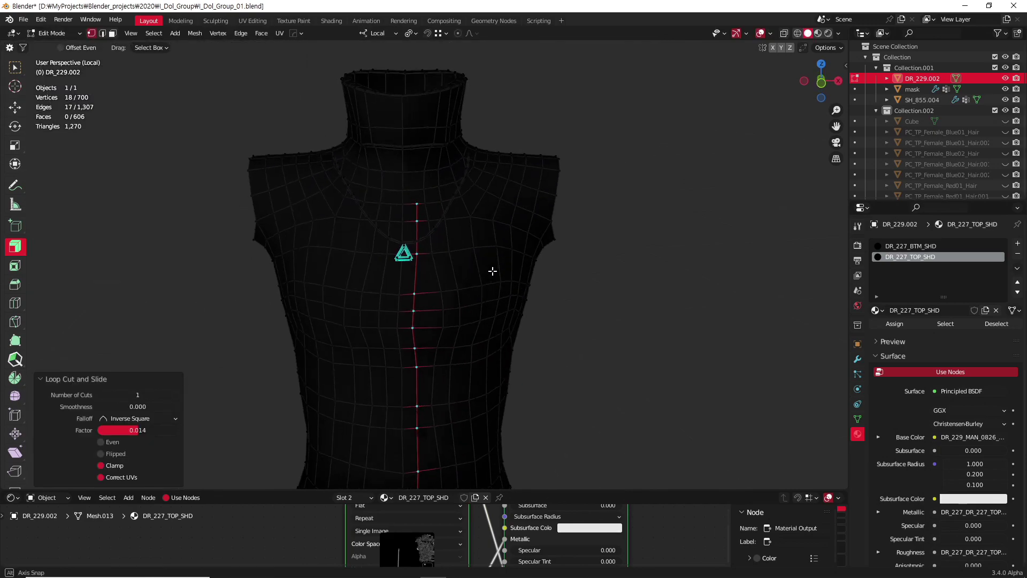
pyautogui.moveTo(492, 271); pyautogui.dragTo(487, 247, button='middle')
pyautogui.scroll(4, 433, 380)
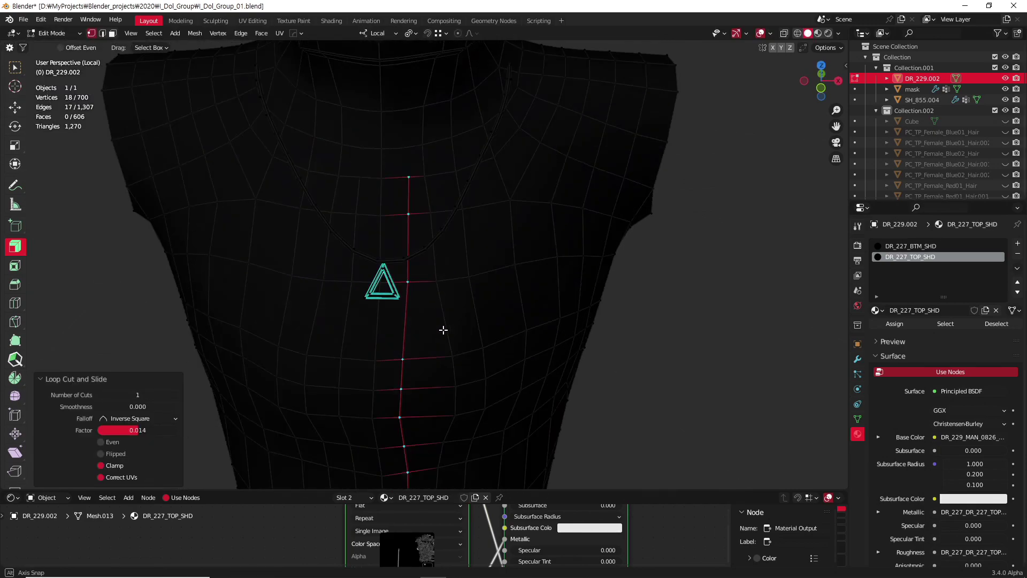
pyautogui.scroll(3, 442, 294)
pyautogui.hotkey('ctrl', 'z')
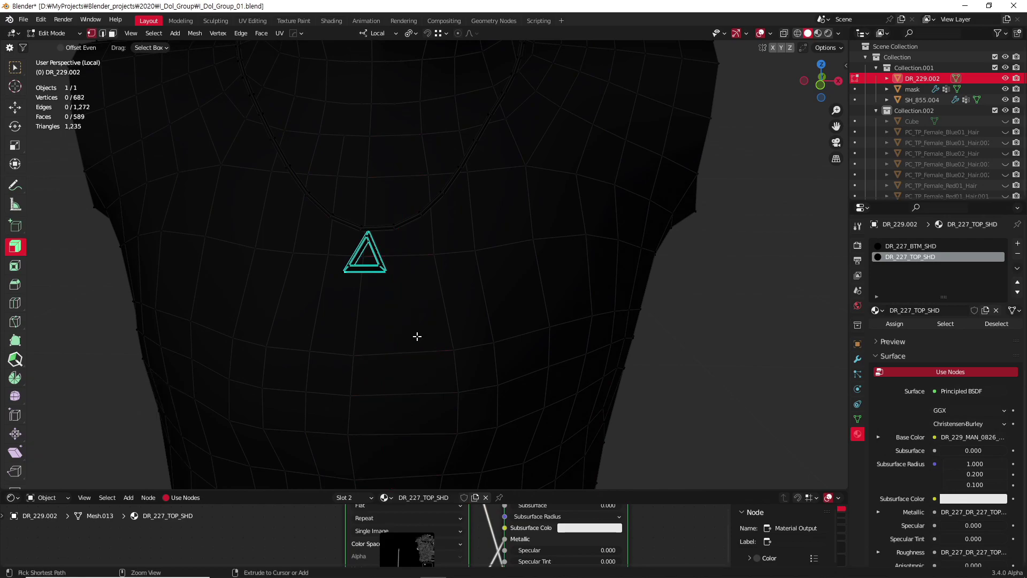
pyautogui.scroll(-5, 423, 334)
pyautogui.moveTo(435, 328); pyautogui.dragTo(492, 320, button='middle')
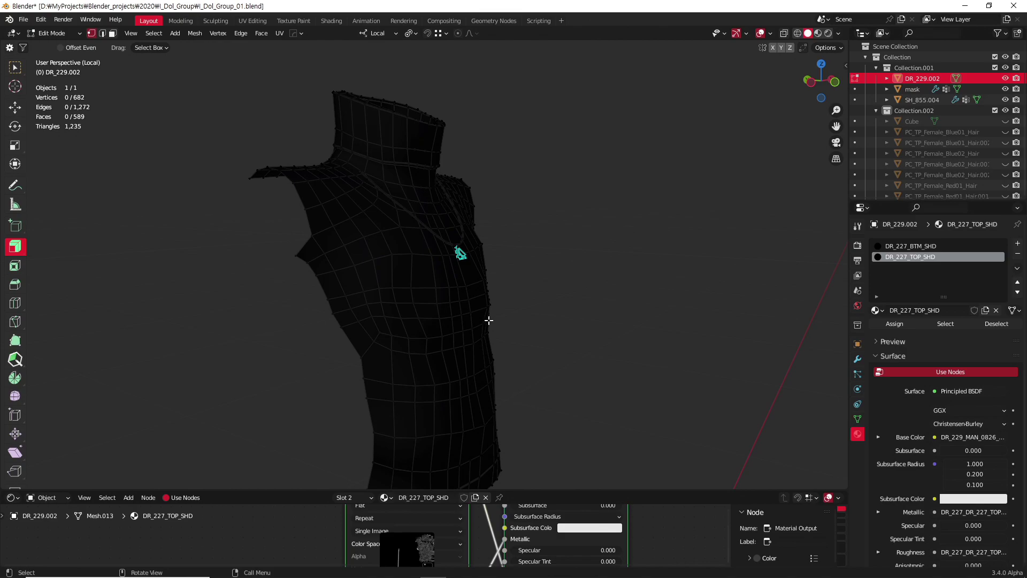
pyautogui.moveTo(491, 321)
pyautogui.mouseDown(button='middle')
pyautogui.moveTo(465, 321)
pyautogui.moveTo(428, 298)
pyautogui.mouseUp(button='middle')
pyautogui.scroll(4, 423, 286)
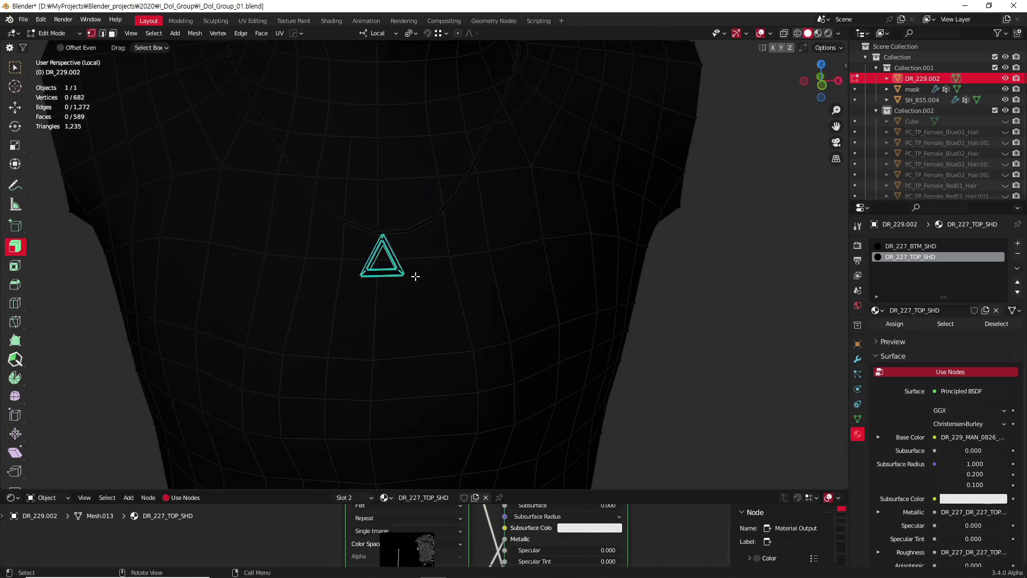
# - Dissolve the vertical edge loop left of the chest triangle, then orbit to the left shoulder
pyautogui.keyDown('alt'); pyautogui.click(350, 199); pyautogui.keyUp('alt')
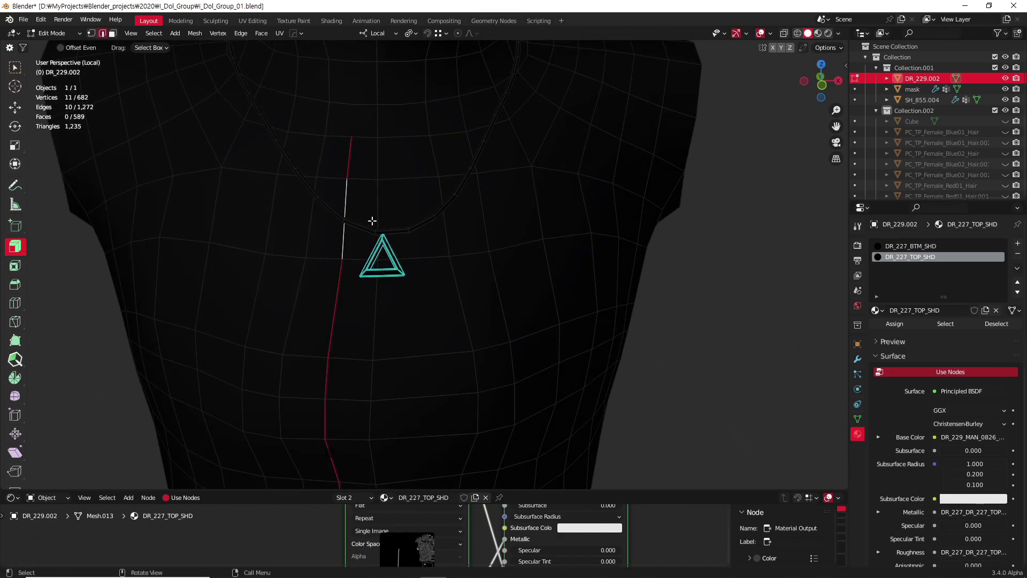
pyautogui.rightClick(354, 199)
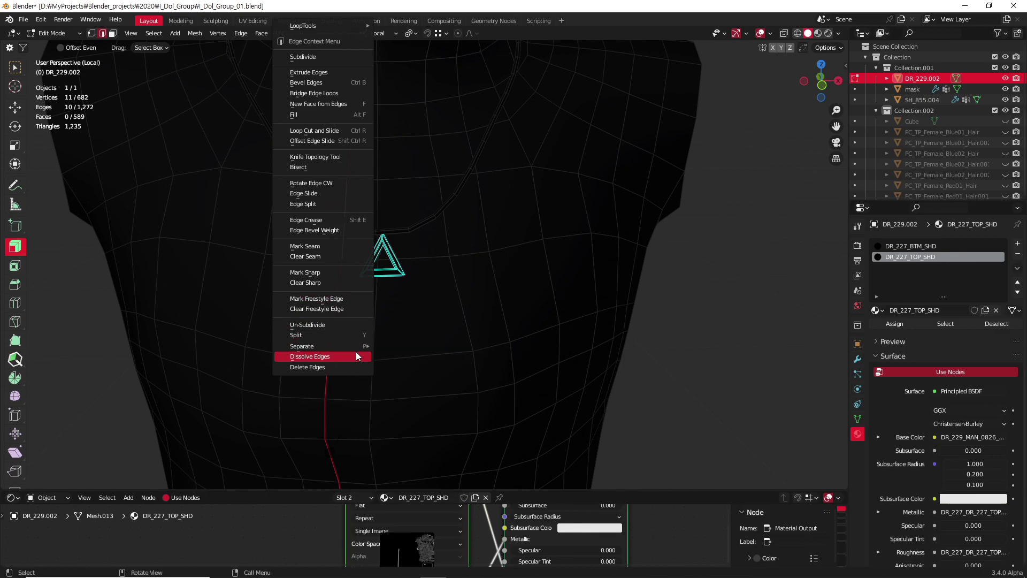
pyautogui.click(355, 353)
pyautogui.scroll(-3, 443, 310)
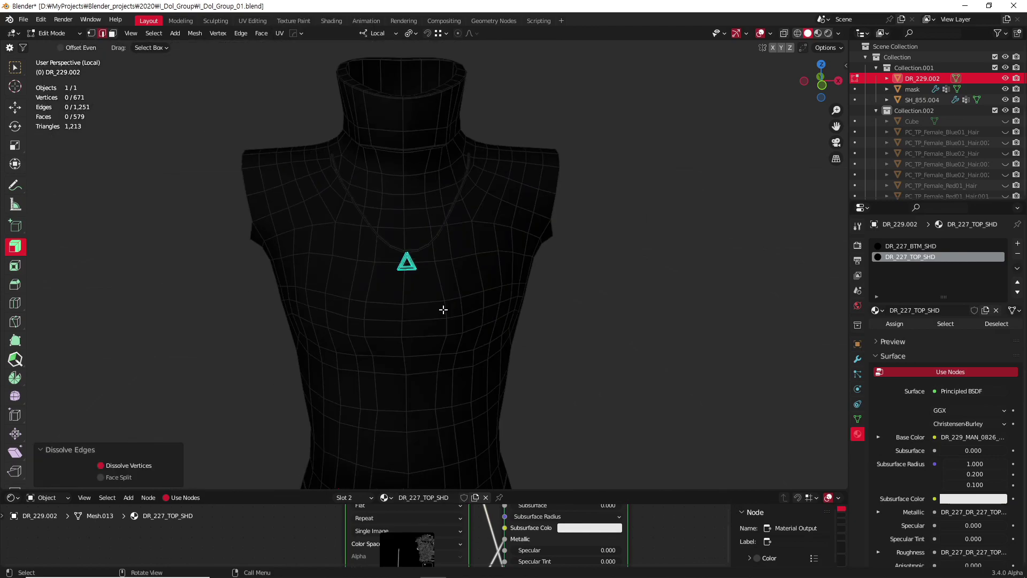
pyautogui.moveTo(443, 309)
pyautogui.mouseDown(button='middle')
pyautogui.moveTo(428, 291)
pyautogui.moveTo(443, 79)
pyautogui.mouseUp(button='middle')
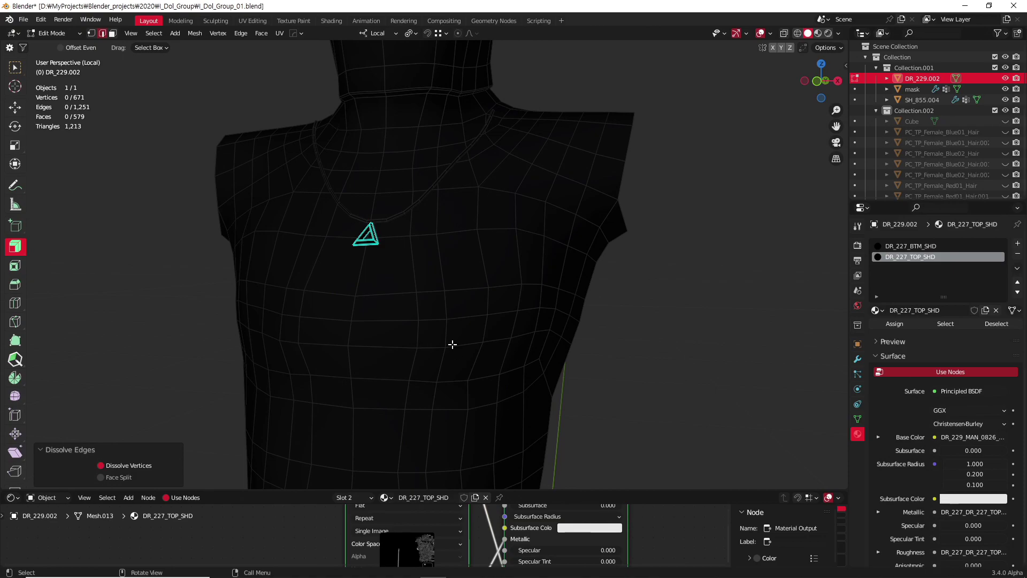
pyautogui.moveTo(452, 344)
pyautogui.mouseDown(button='middle')
pyautogui.moveTo(463, 346)
pyautogui.moveTo(431, 362)
pyautogui.moveTo(443, 163)
pyautogui.mouseUp(button='middle')
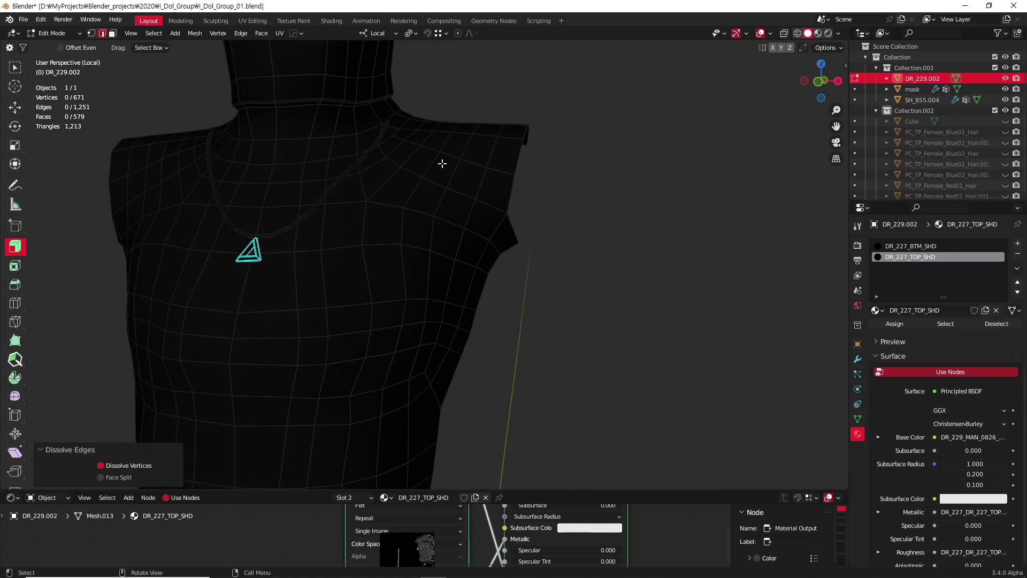
# - Try a centred loop cut down the torso's side, then undo it
pyautogui.hotkey('ctrl', 'r')
pyautogui.click(426, 215)
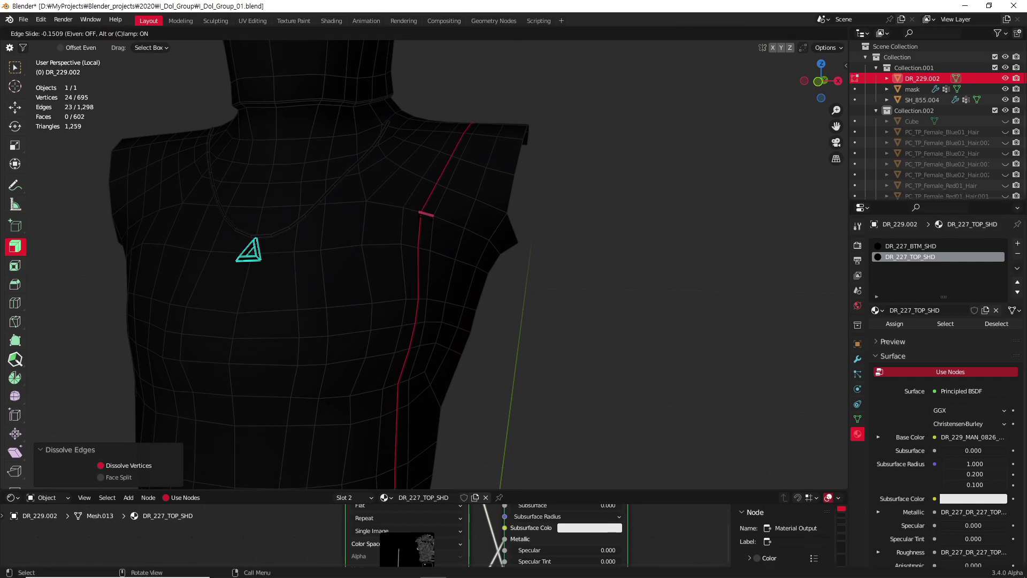
pyautogui.rightClick(428, 218)
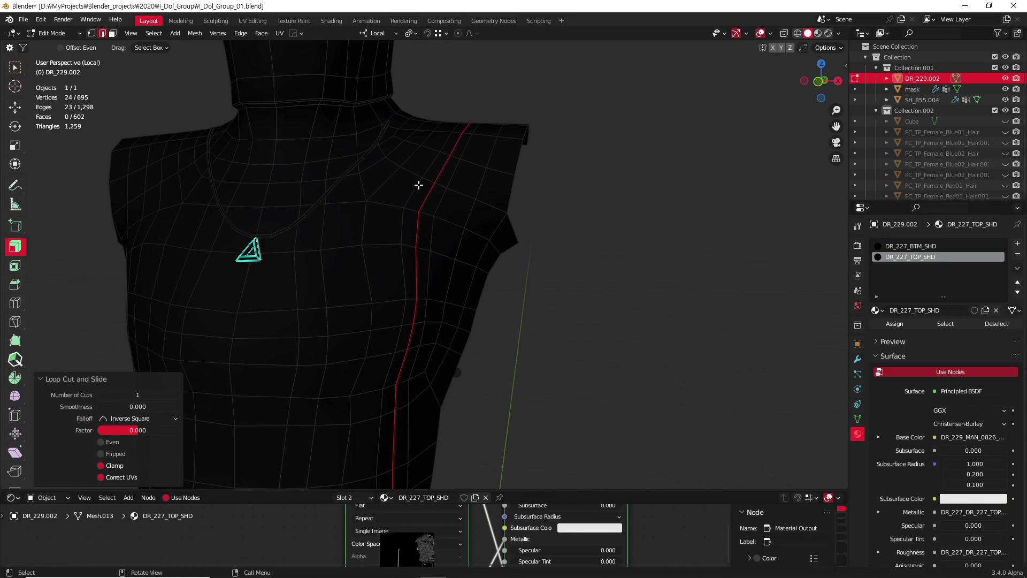
pyautogui.hotkey('ctrl', 'z')
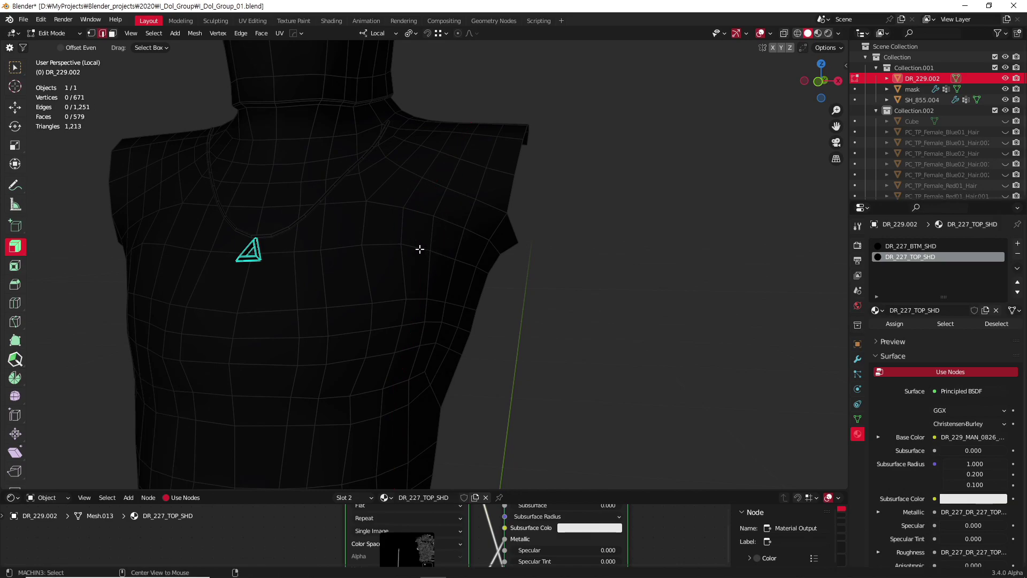
# - Select the edge ring down the torso's side and collapse it with Delete > Edge Collapse
pyautogui.keyDown('ctrl'); pyautogui.keyDown('alt'); pyautogui.click(420, 246); pyautogui.keyUp('alt'); pyautogui.keyUp('ctrl')
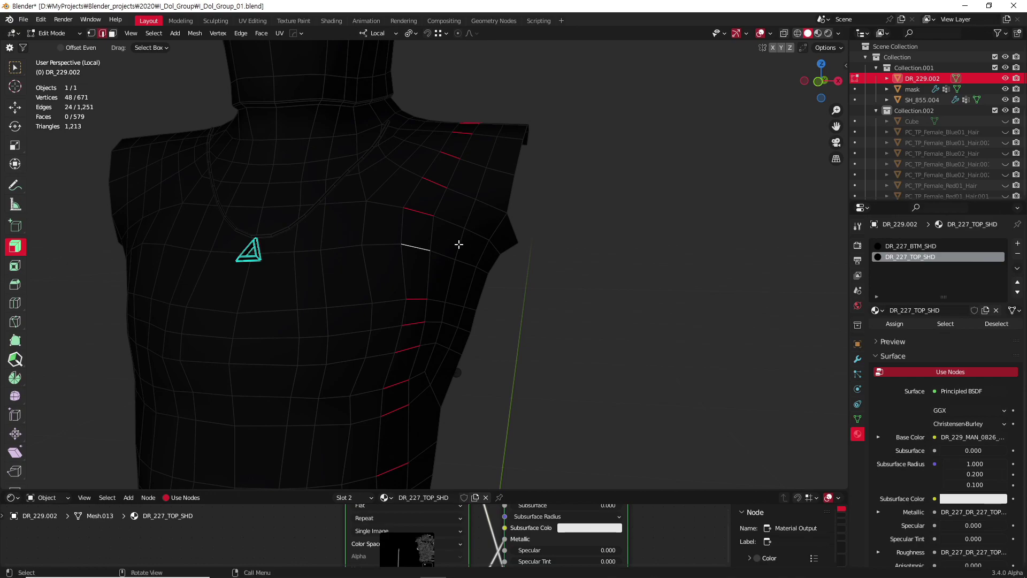
pyautogui.moveTo(458, 243)
pyautogui.mouseDown(button='middle')
pyautogui.moveTo(332, 236)
pyautogui.moveTo(466, 257)
pyautogui.moveTo(470, 275)
pyautogui.moveTo(426, 183)
pyautogui.moveTo(502, 182)
pyautogui.mouseUp(button='middle')
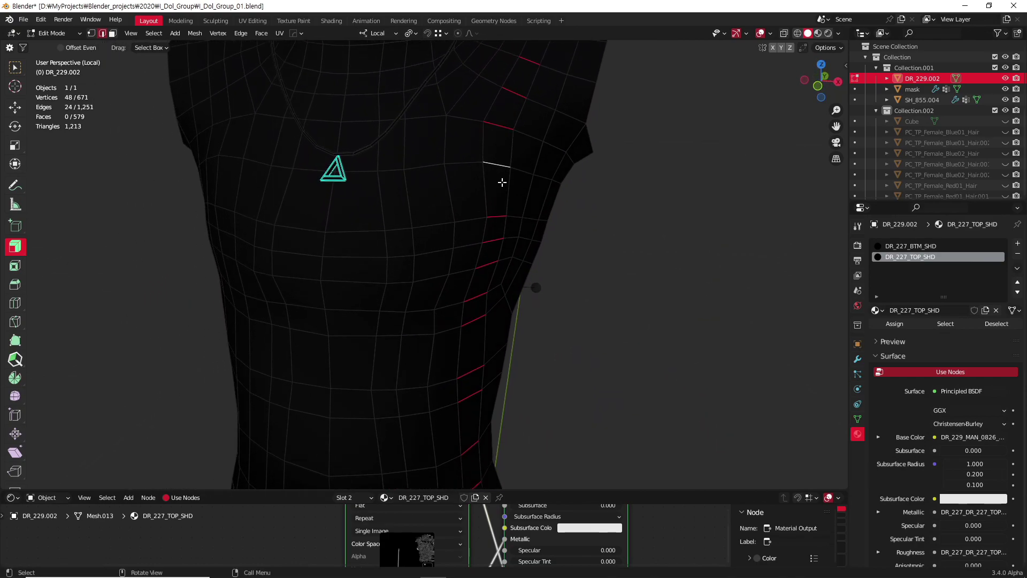
pyautogui.scroll(-3, 505, 257)
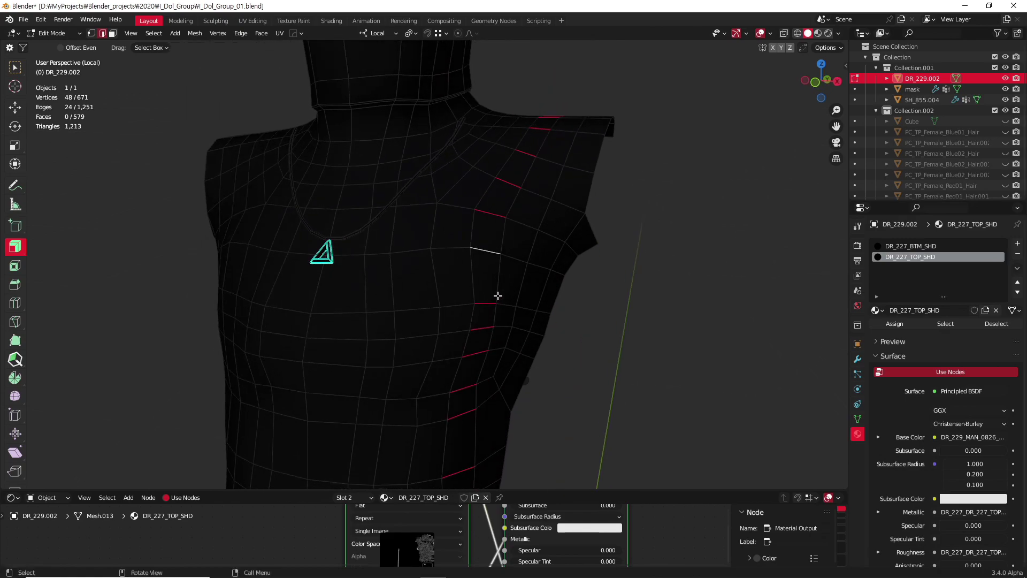
pyautogui.rightClick(484, 254)
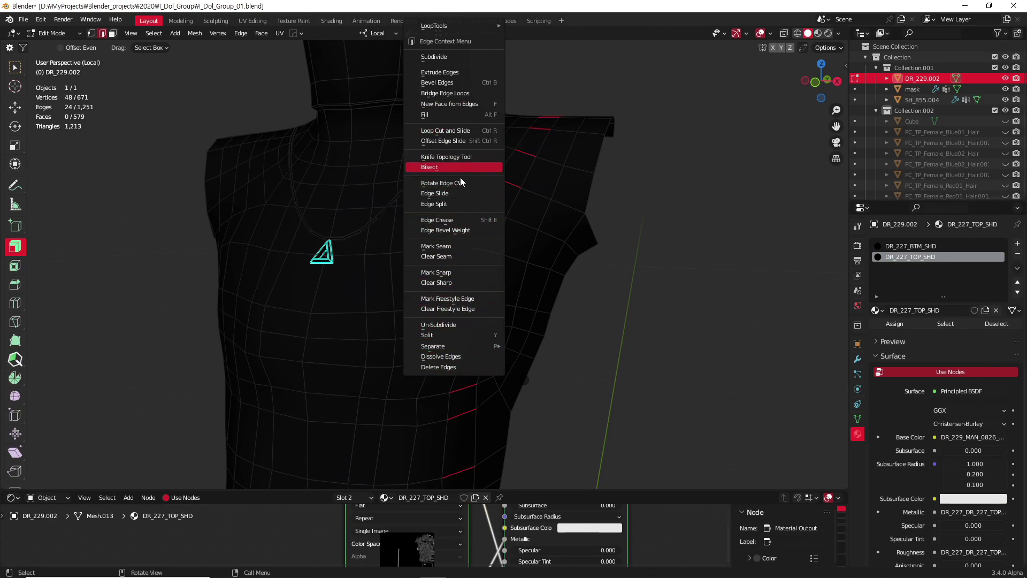
pyautogui.click(452, 141)
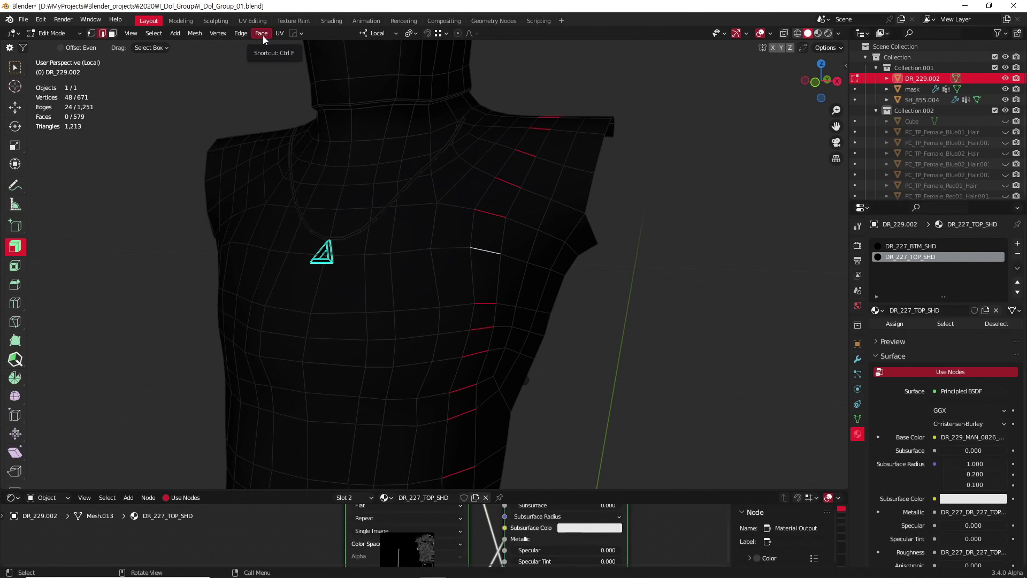
pyautogui.click(263, 35)
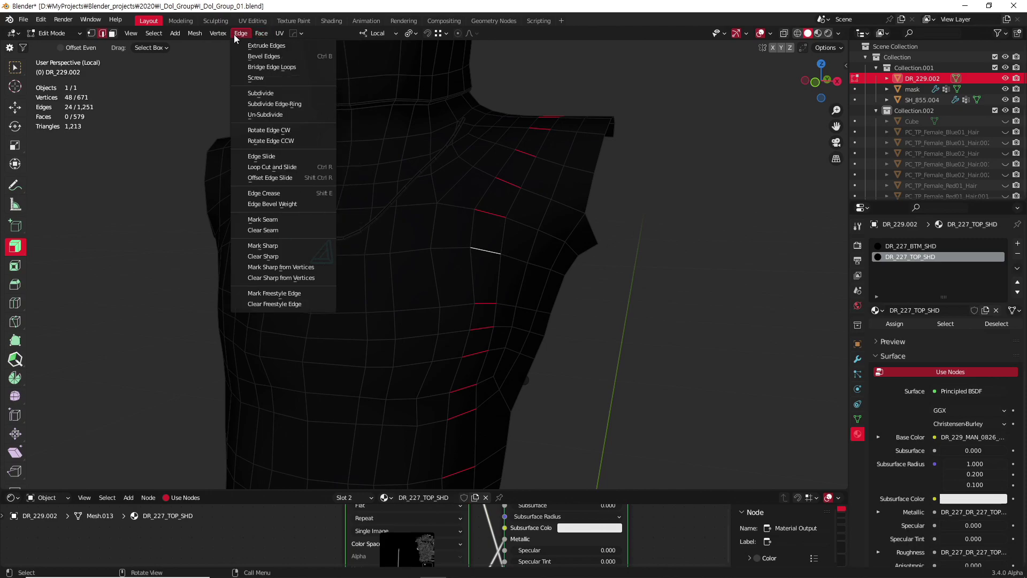
pyautogui.moveTo(240, 33)
pyautogui.press('x')
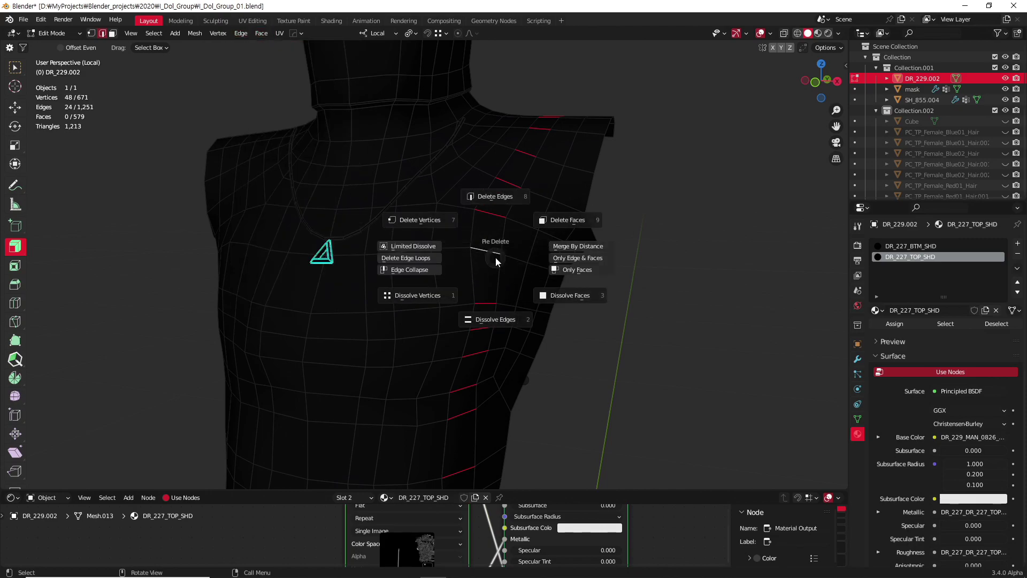
pyautogui.click(399, 269)
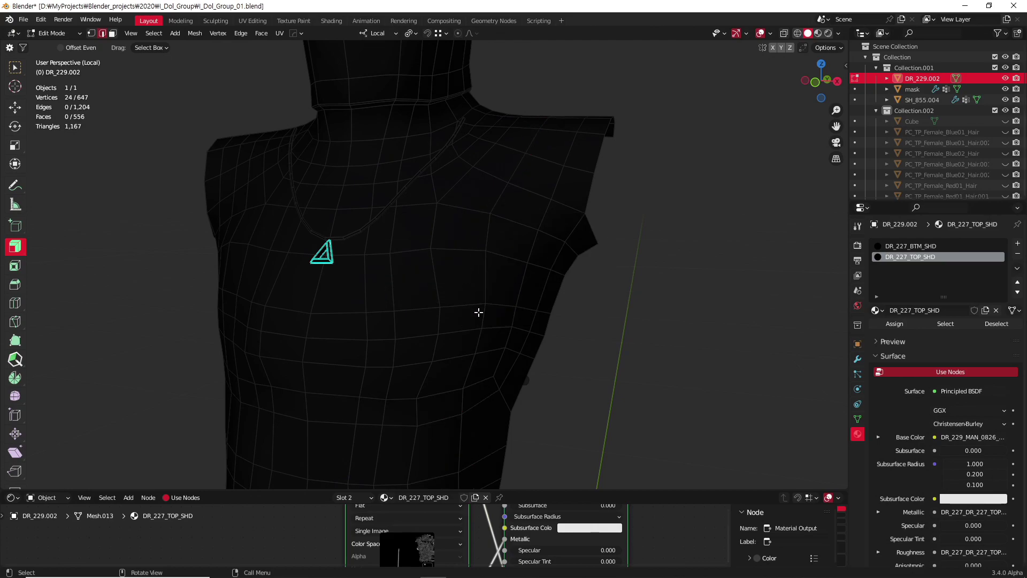
pyautogui.moveTo(481, 310); pyautogui.dragTo(449, 298, button='middle')
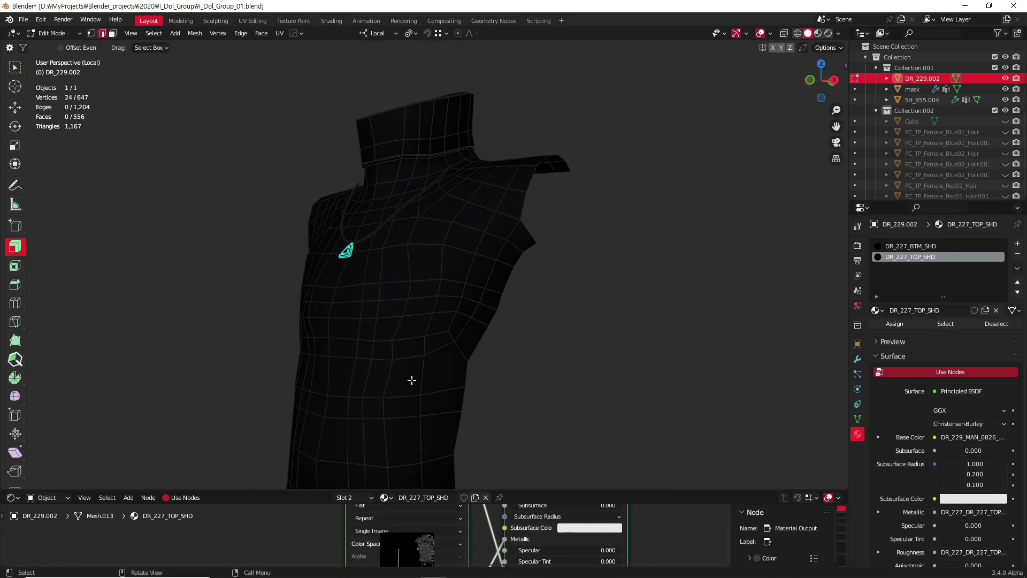
# - Add three loop cuts down the torso's side, the last one lower down
pyautogui.hotkey('ctrl', 'r')
pyautogui.click(422, 315)
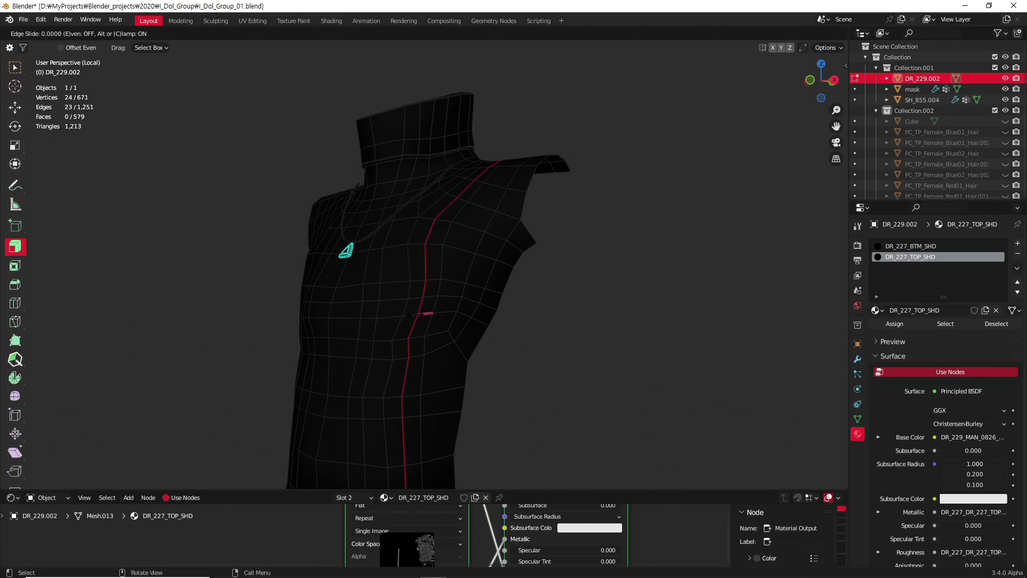
pyautogui.moveTo(417, 314)
pyautogui.mouseDown(button='middle')
pyautogui.moveTo(474, 372)
pyautogui.moveTo(469, 303)
pyautogui.mouseUp(button='middle')
pyautogui.hotkey('ctrl', 'r')
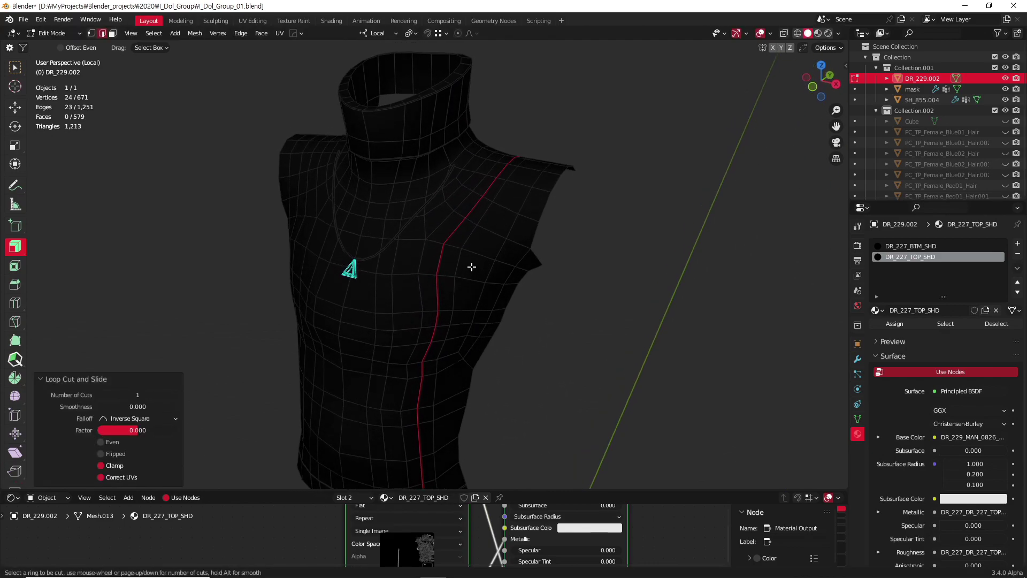
pyautogui.click(442, 392)
pyautogui.moveTo(459, 360)
pyautogui.mouseDown(button='middle')
pyautogui.moveTo(442, 392)
pyautogui.moveTo(465, 372)
pyautogui.mouseUp(button='middle')
pyautogui.hotkey('ctrl', 'r')
pyautogui.click(444, 380)
pyautogui.click(485, 378)
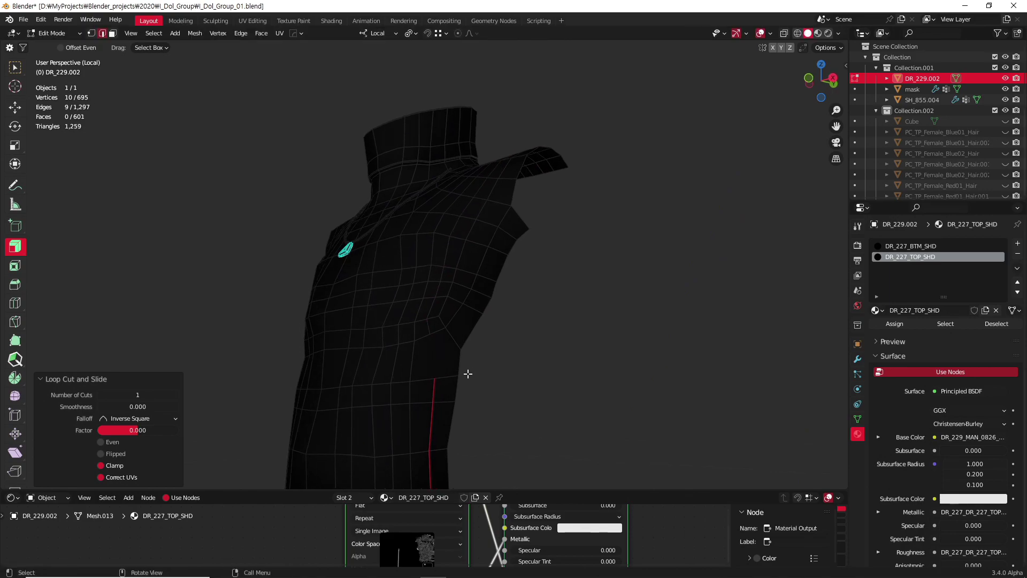
# - Connect two vertices low on the side with a new edge, then clear the selection
pyautogui.press('1')
pyautogui.moveTo(426, 328); pyautogui.dragTo(444, 387)
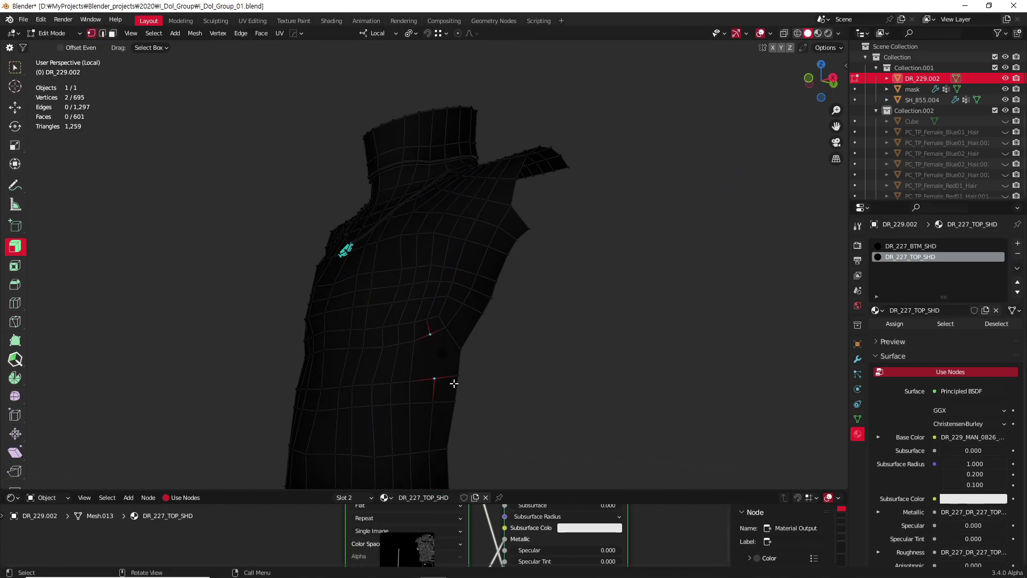
pyautogui.press('j')
pyautogui.scroll(2, 465, 387)
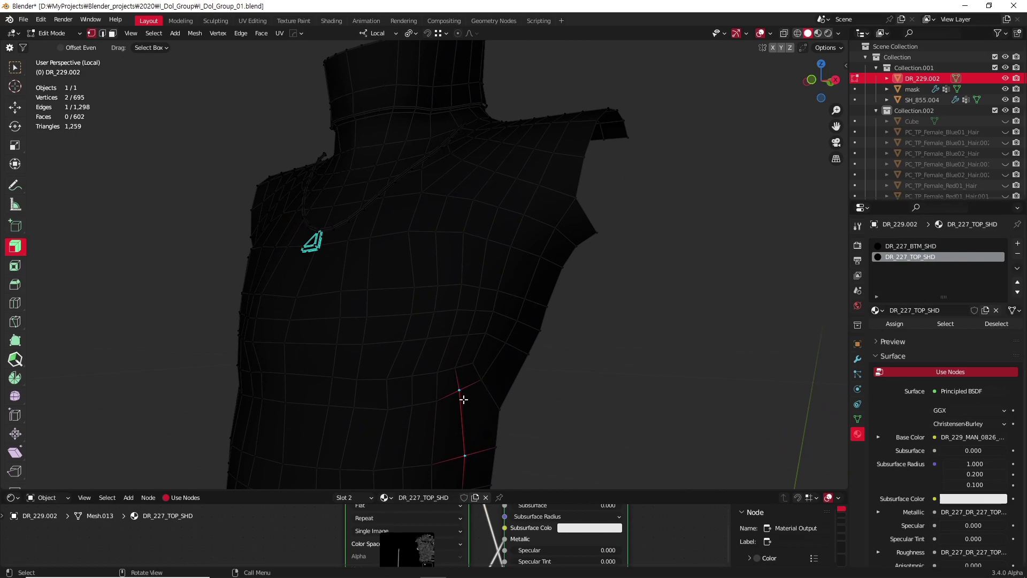
pyautogui.moveTo(460, 399)
pyautogui.mouseDown(button='middle')
pyautogui.moveTo(523, 346)
pyautogui.moveTo(508, 343)
pyautogui.mouseUp(button='middle')
pyautogui.hotkey('alt', 'a')
# - Try sliding the armpit vertex with unclamped vertex slide, then cancel it
pyautogui.scroll(-3, 508, 343)
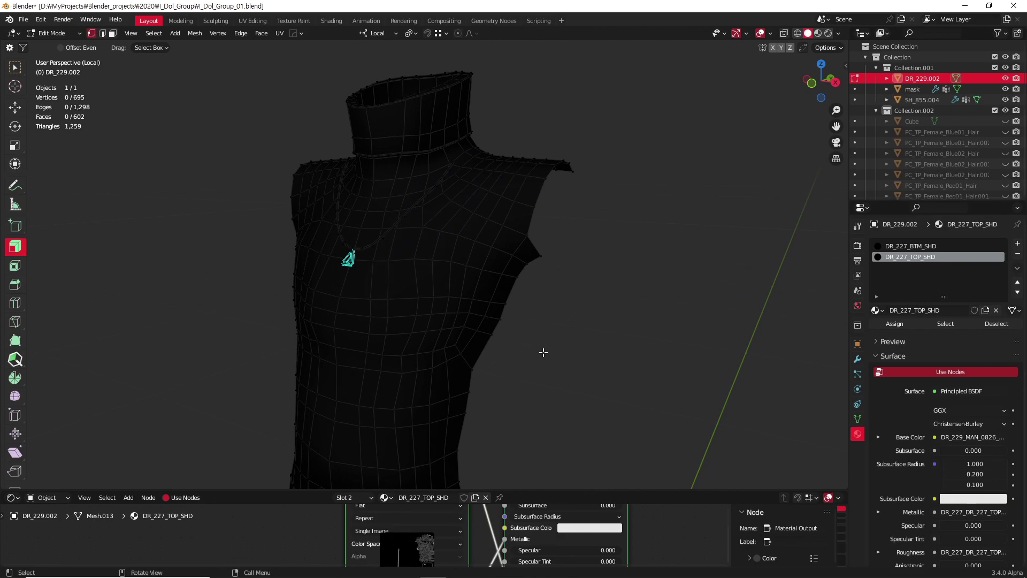
pyautogui.moveTo(482, 280); pyautogui.dragTo(548, 272, button='middle')
pyautogui.scroll(2, 548, 273)
pyautogui.click(555, 254)
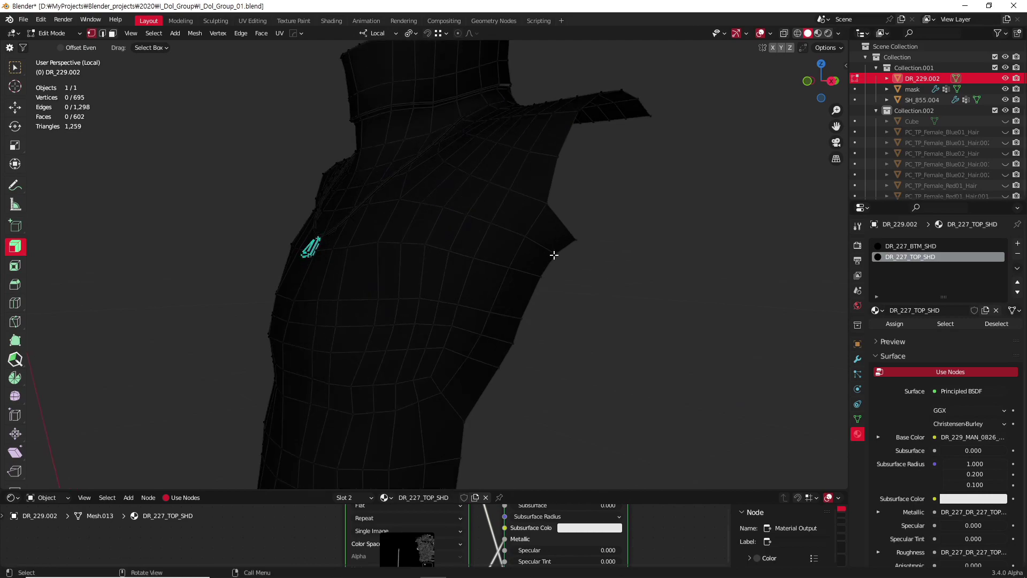
pyautogui.hotkey('shift', 'v')
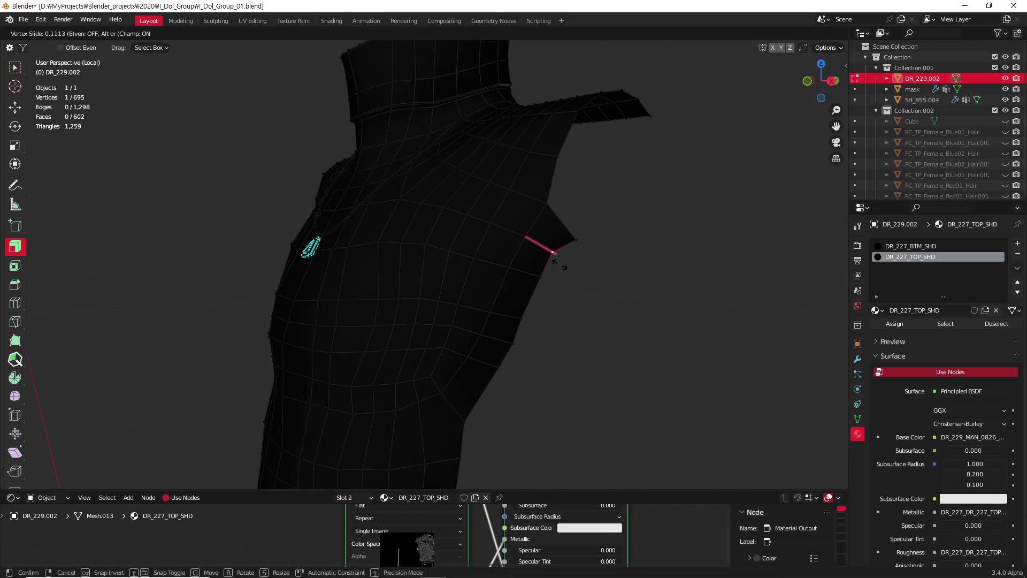
pyautogui.press('c')
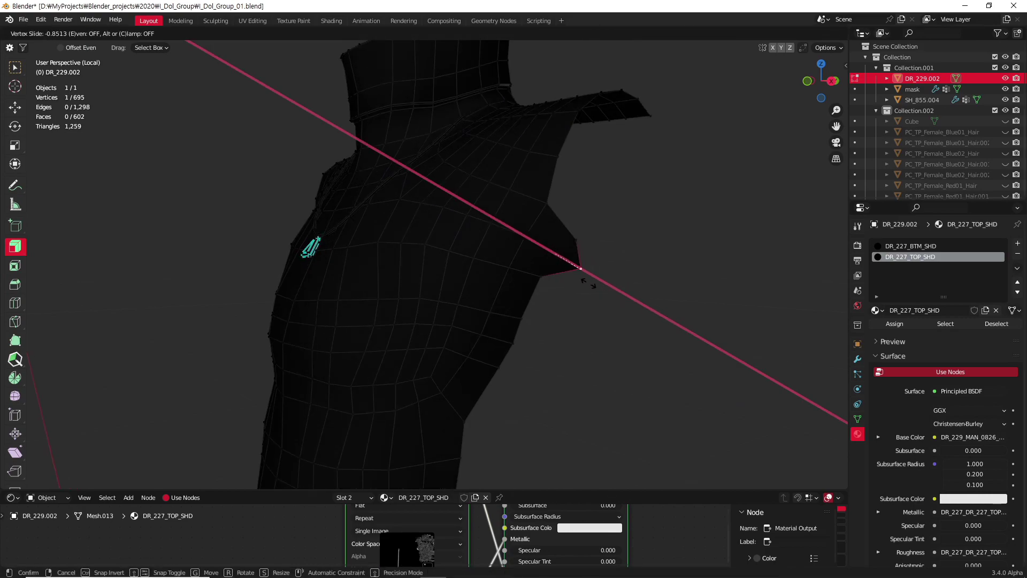
pyautogui.rightClick(599, 294)
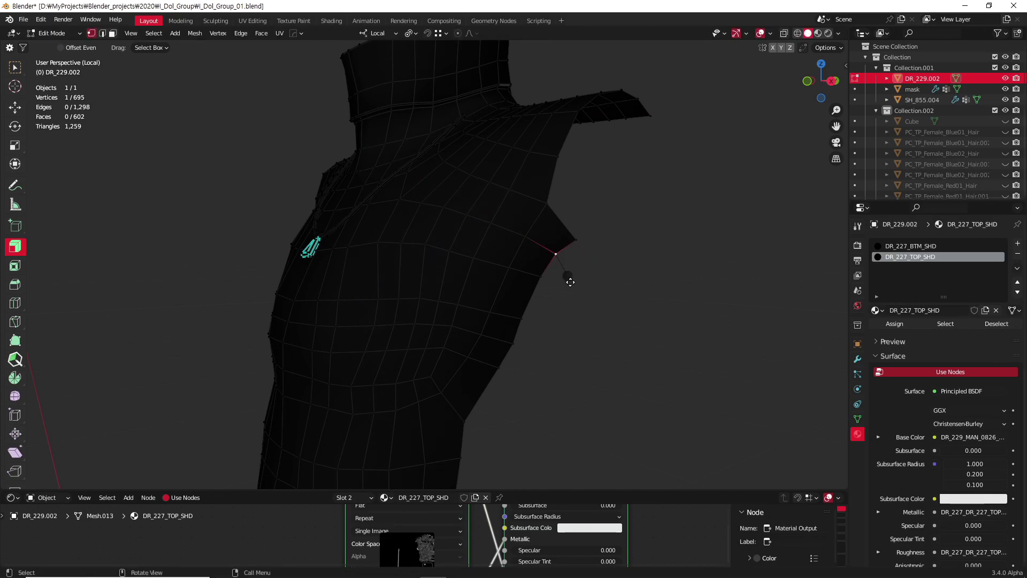
# - Add an evenly sliding, flipped loop cut around the chest and armhole
pyautogui.press('3')
pyautogui.press('1')
pyautogui.hotkey('ctrl', 'r')
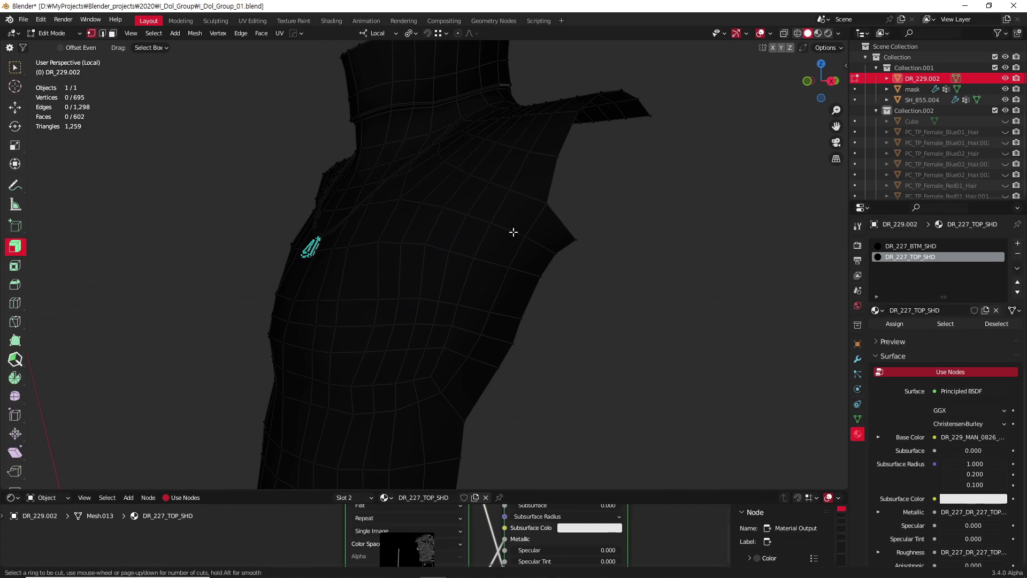
pyautogui.click(513, 233)
pyautogui.press('e')
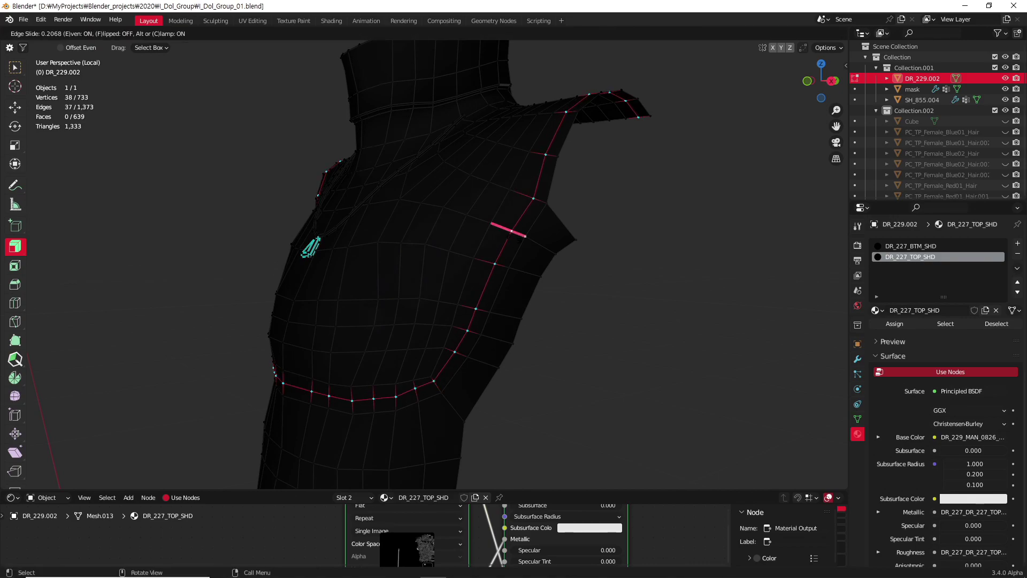
pyautogui.press('f')
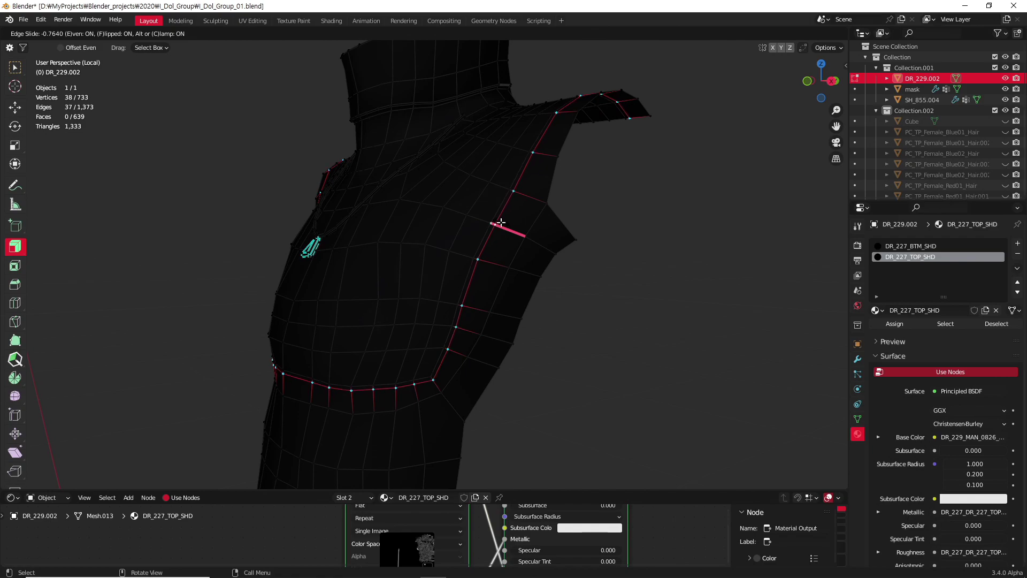
pyautogui.click(500, 223)
# - Select a vertical face loop and the horizontal chest face loop, orbiting to inspect them
pyautogui.scroll(3, 525, 279)
pyautogui.moveTo(525, 280)
pyautogui.mouseDown(button='middle')
pyautogui.moveTo(555, 279)
pyautogui.moveTo(551, 338)
pyautogui.mouseUp(button='middle')
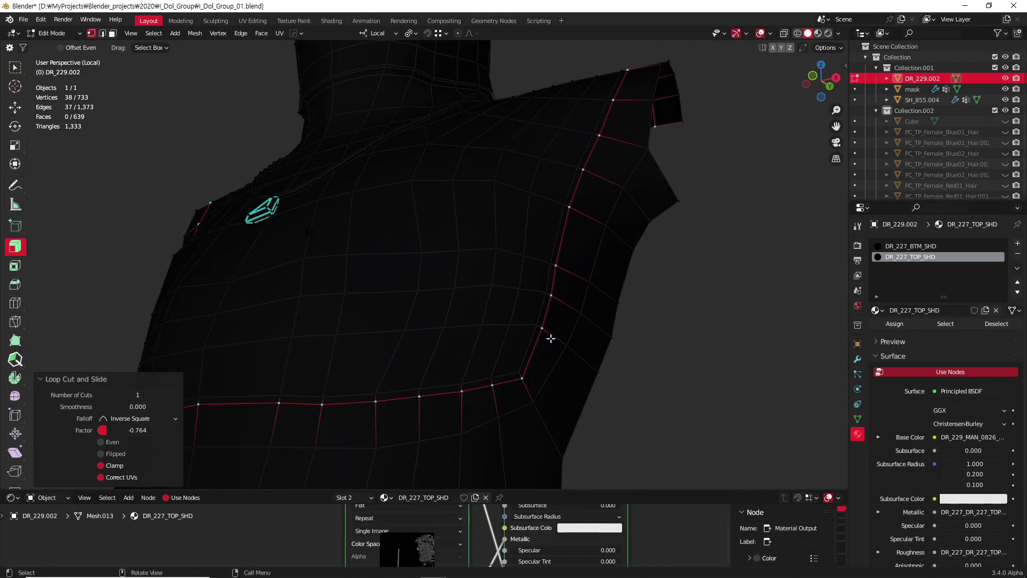
pyautogui.press('2')
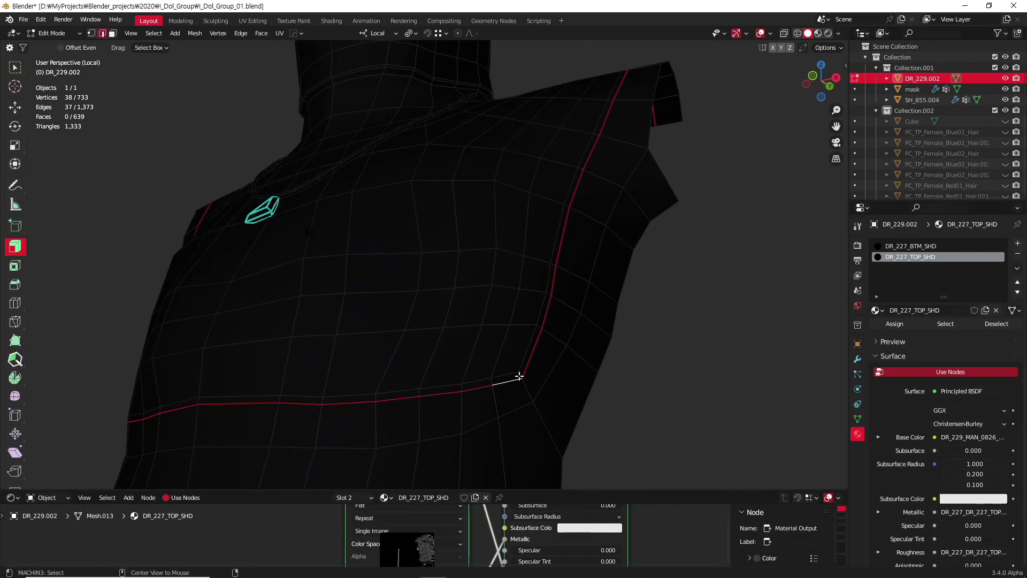
pyautogui.press('3')
pyautogui.keyDown('alt'); pyautogui.click(517, 379); pyautogui.keyUp('alt')
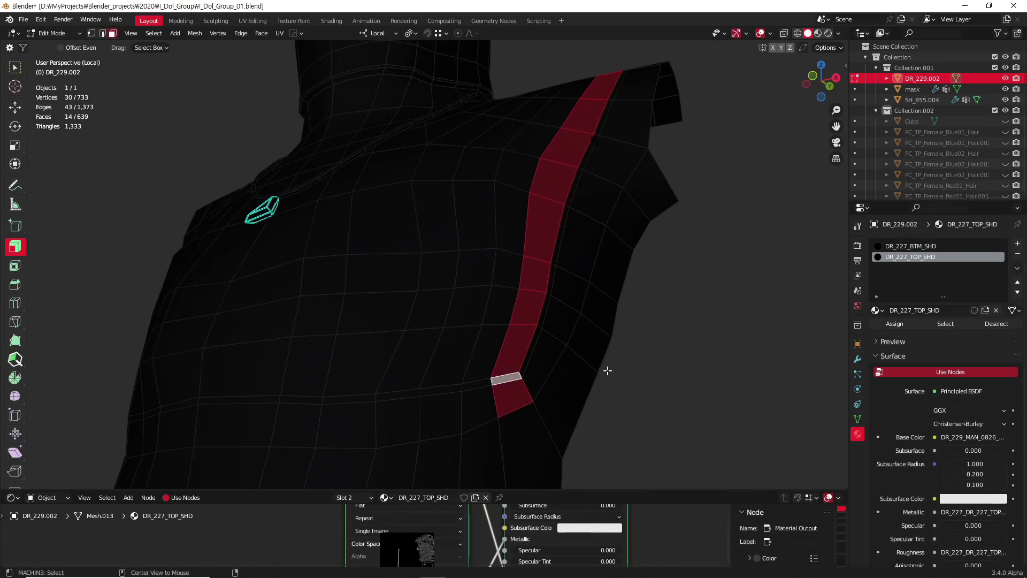
pyautogui.keyDown('alt'); pyautogui.keyDown('shift'); pyautogui.click(519, 375); pyautogui.keyUp('shift'); pyautogui.keyUp('alt')
pyautogui.scroll(-3, 519, 376)
pyautogui.moveTo(561, 305)
pyautogui.mouseDown(button='middle')
pyautogui.moveTo(589, 349)
pyautogui.moveTo(427, 319)
pyautogui.moveTo(343, 175)
pyautogui.moveTo(484, 344)
pyautogui.moveTo(412, 294)
pyautogui.mouseUp(button='middle')
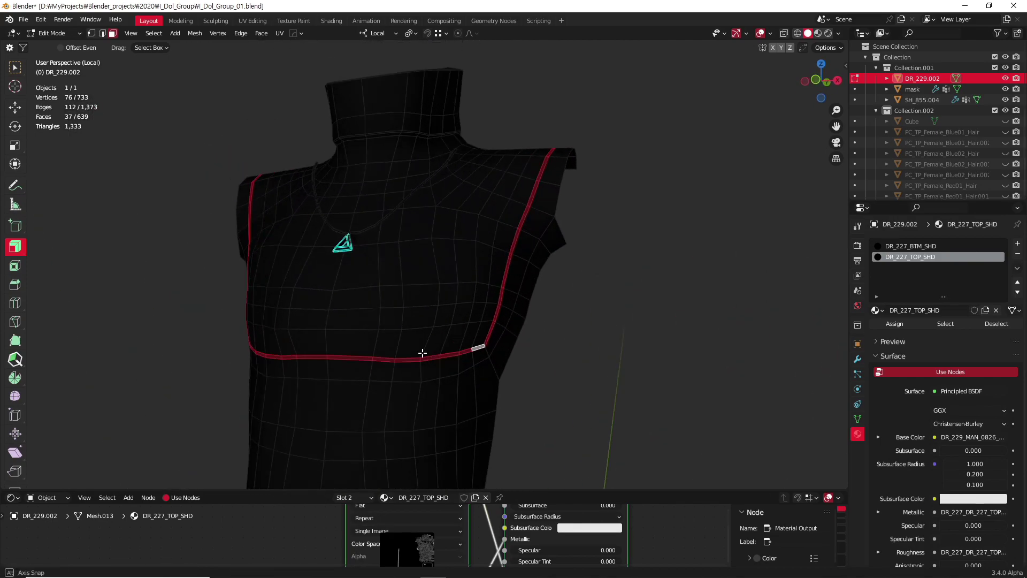
pyautogui.moveTo(422, 353)
pyautogui.keyDown('alt'); pyautogui.mouseDown(button='middle')
pyautogui.moveTo(469, 266)
pyautogui.moveTo(591, 271)
pyautogui.mouseUp(button='middle'); pyautogui.keyUp('alt')
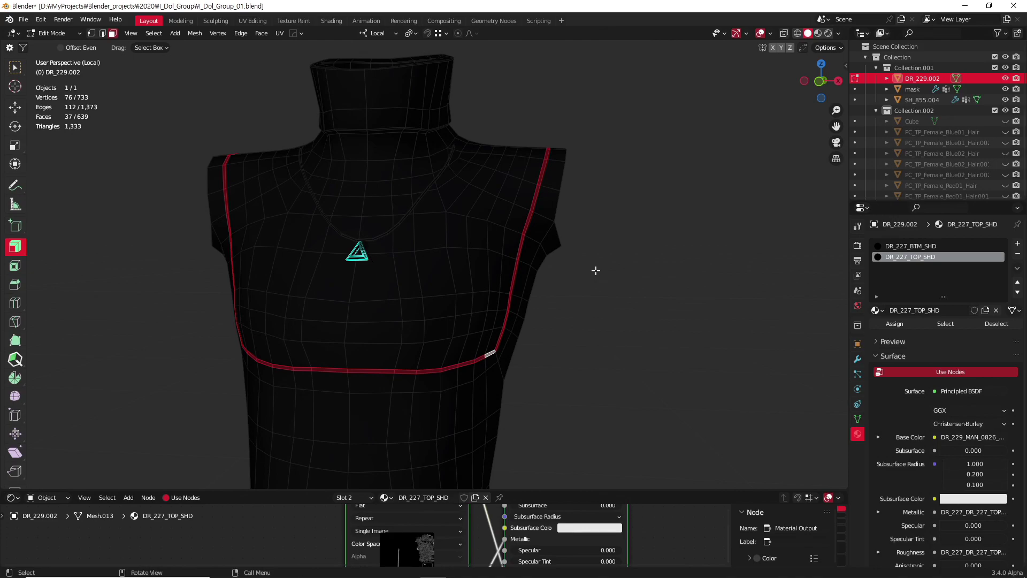
pyautogui.moveTo(541, 293)
pyautogui.mouseDown(button='middle')
pyautogui.moveTo(585, 284)
pyautogui.moveTo(578, 332)
pyautogui.moveTo(492, 307)
pyautogui.moveTo(553, 300)
pyautogui.mouseUp(button='middle')
pyautogui.scroll(3, 509, 303)
pyautogui.scroll(-3, 595, 321)
# - Return the torso to Object Mode from a straight front view
pyautogui.press('Tab')
pyautogui.press('Tab')
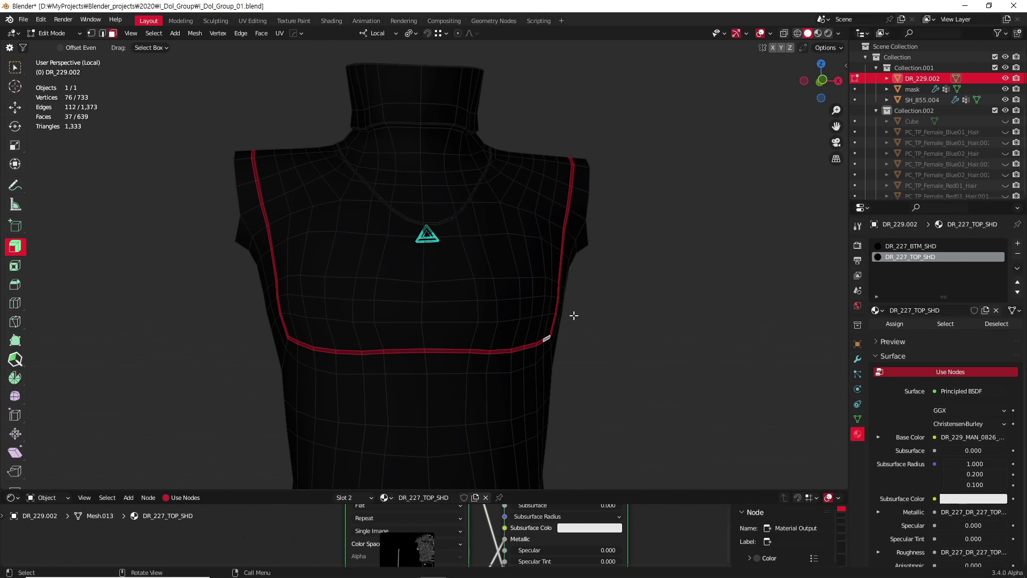
pyautogui.moveTo(574, 315)
pyautogui.keyDown('alt'); pyautogui.mouseDown(button='middle')
pyautogui.moveTo(607, 312)
pyautogui.moveTo(588, 318)
pyautogui.mouseUp(button='middle'); pyautogui.keyUp('alt')
pyautogui.press('Tab')
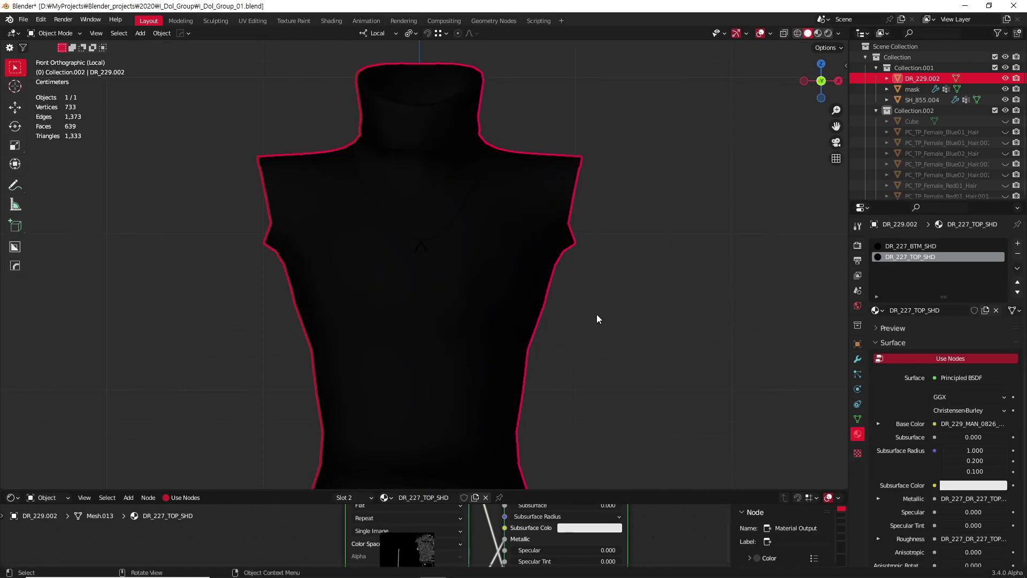
# - Adjust the zoom and pan, then deselect and reselect the torso
pyautogui.scroll(-1, 541, 285)
pyautogui.scroll(-2, 561, 298)
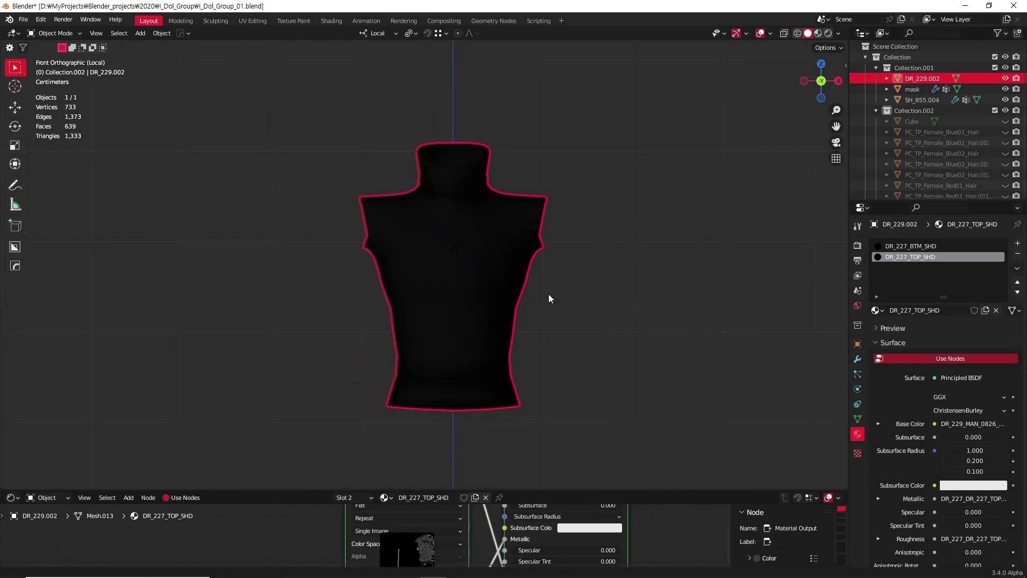
pyautogui.scroll(1, 507, 294)
pyautogui.scroll(1, 489, 294)
pyautogui.scroll(1, 550, 298)
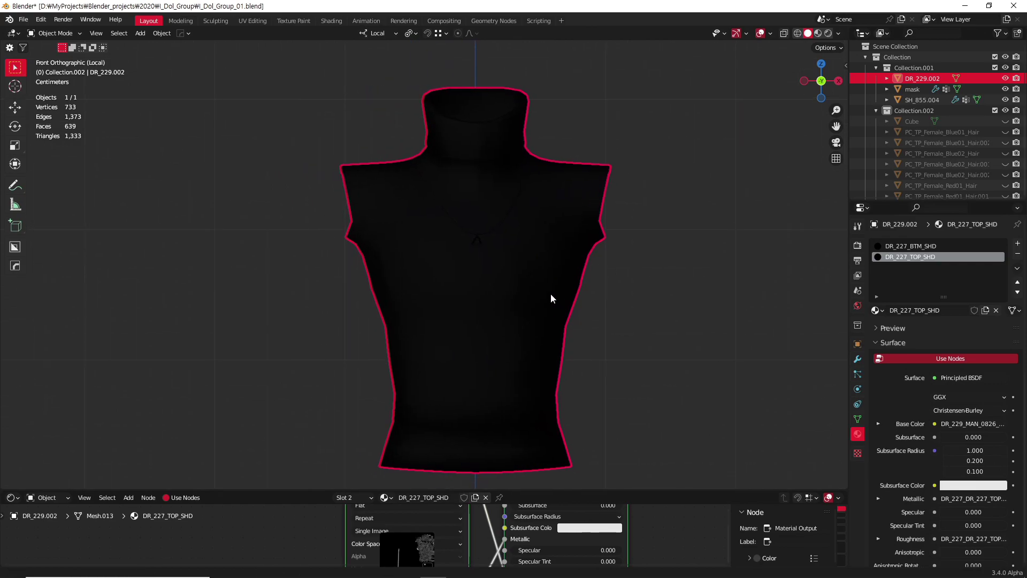
pyautogui.keyDown('shift'); pyautogui.moveTo(551, 298); pyautogui.dragTo(526, 298, button='middle'); pyautogui.keyUp('shift')
pyautogui.click(622, 307)
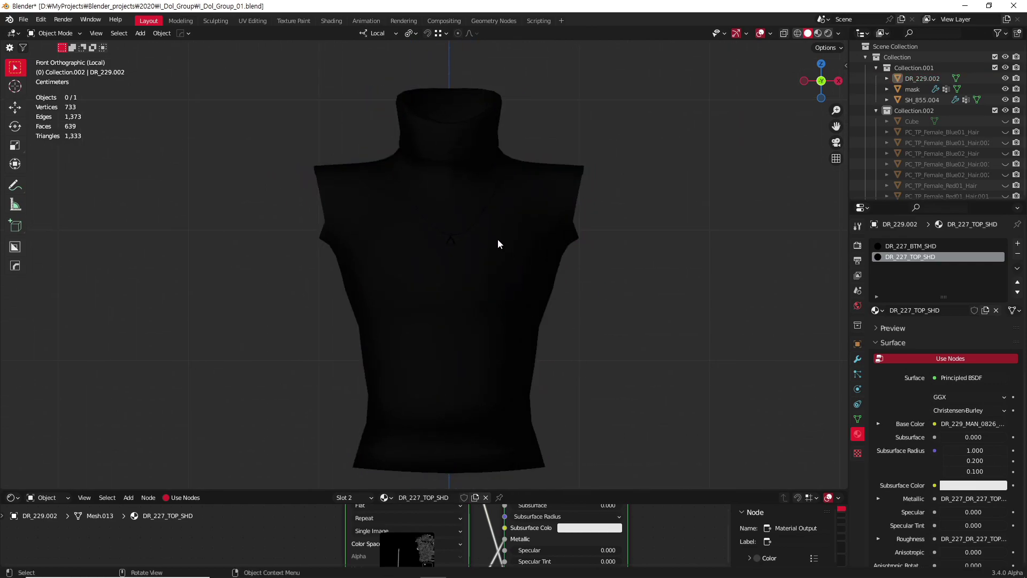
pyautogui.moveTo(499, 264)
pyautogui.mouseDown(button='middle')
pyautogui.moveTo(518, 280)
pyautogui.moveTo(502, 256)
pyautogui.mouseUp(button='middle')
pyautogui.click(463, 301)
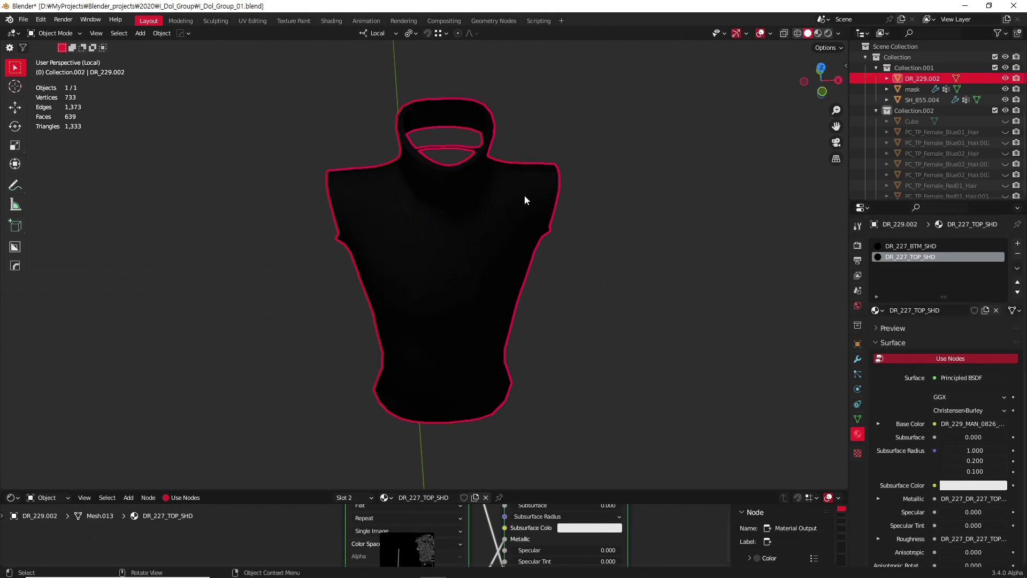
# - From front view, tilt to look into the neck opening and open the Add menu
pyautogui.press('KP_1')
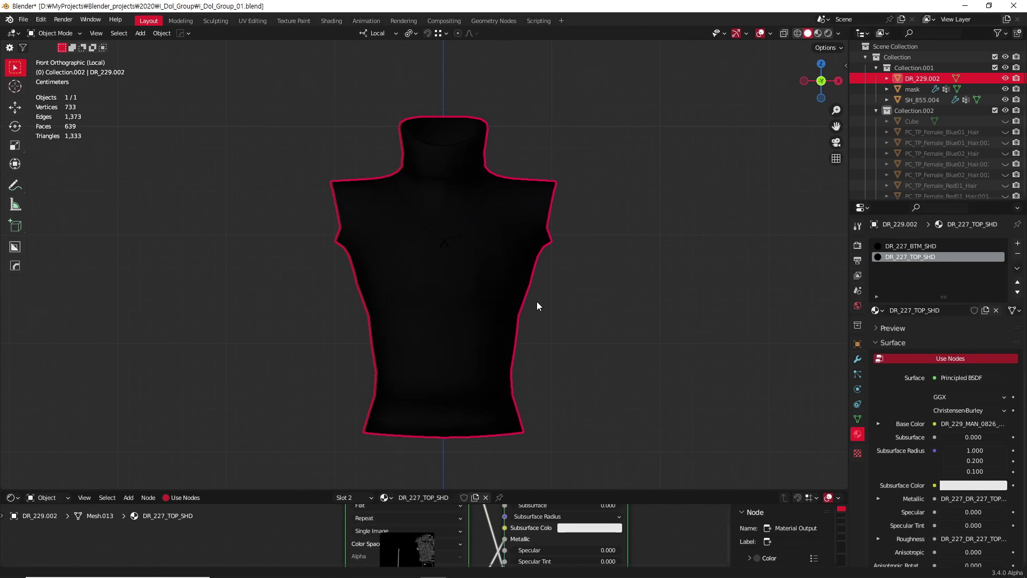
pyautogui.keyDown('shift'); pyautogui.moveTo(543, 305); pyautogui.dragTo(531, 304, button='middle'); pyautogui.keyUp('shift')
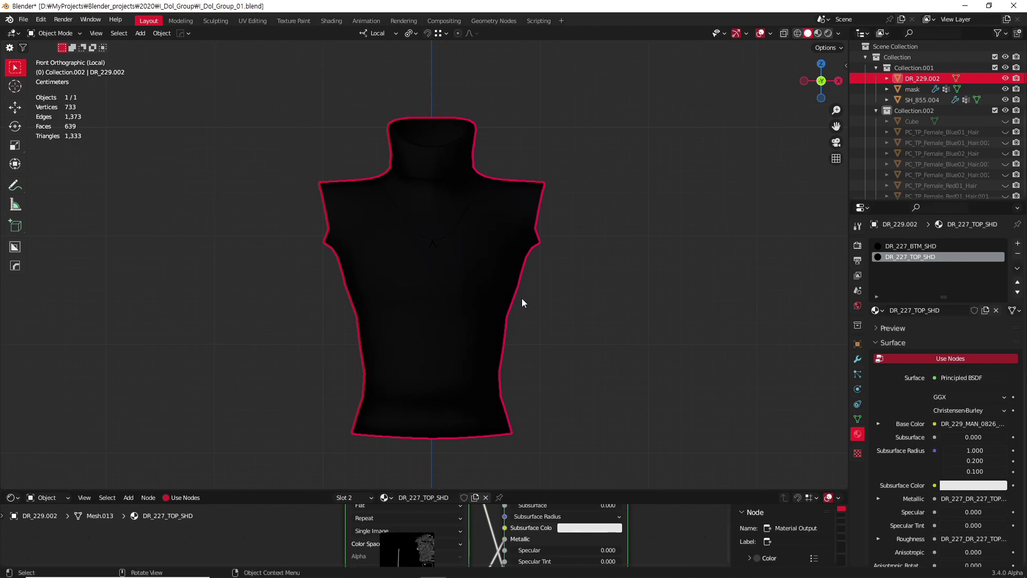
pyautogui.moveTo(536, 311); pyautogui.dragTo(544, 348, button='middle')
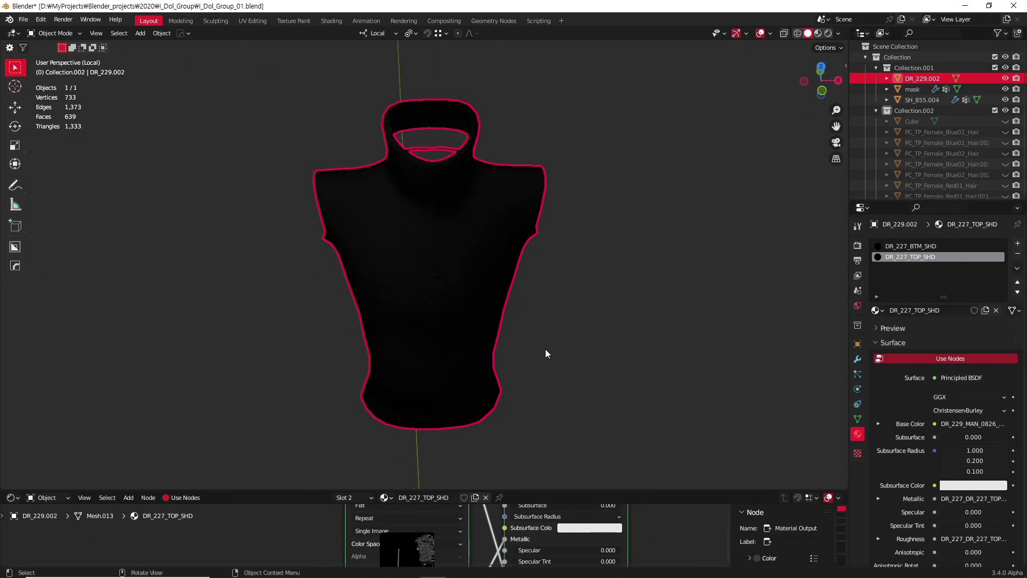
pyautogui.hotkey('shift', 'a')
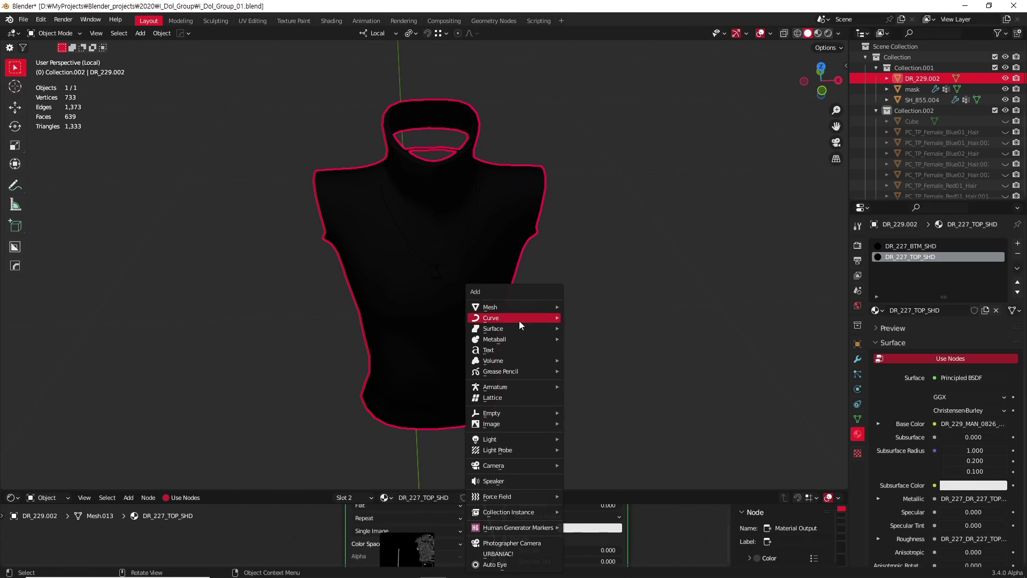
# - Add a Bezier curve and delete all its vertices in Edit Mode
pyautogui.moveTo(490, 318)
pyautogui.click(621, 317)
pyautogui.scroll(-6, 560, 330)
pyautogui.scroll(-3, 548, 366)
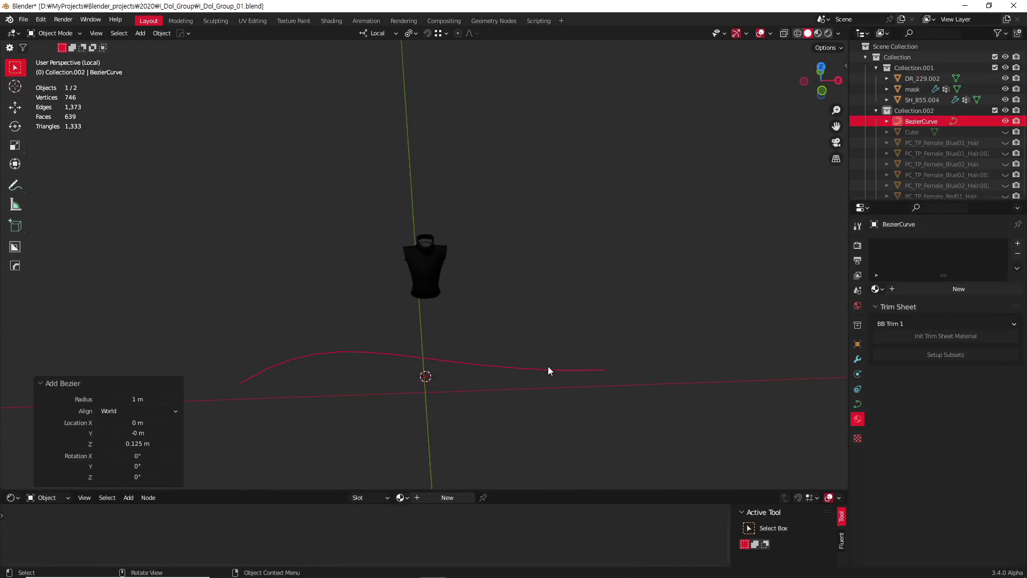
pyautogui.press('Tab')
pyautogui.moveTo(362, 355)
pyautogui.mouseDown(button='middle')
pyautogui.moveTo(468, 406)
pyautogui.moveTo(470, 390)
pyautogui.mouseUp(button='middle')
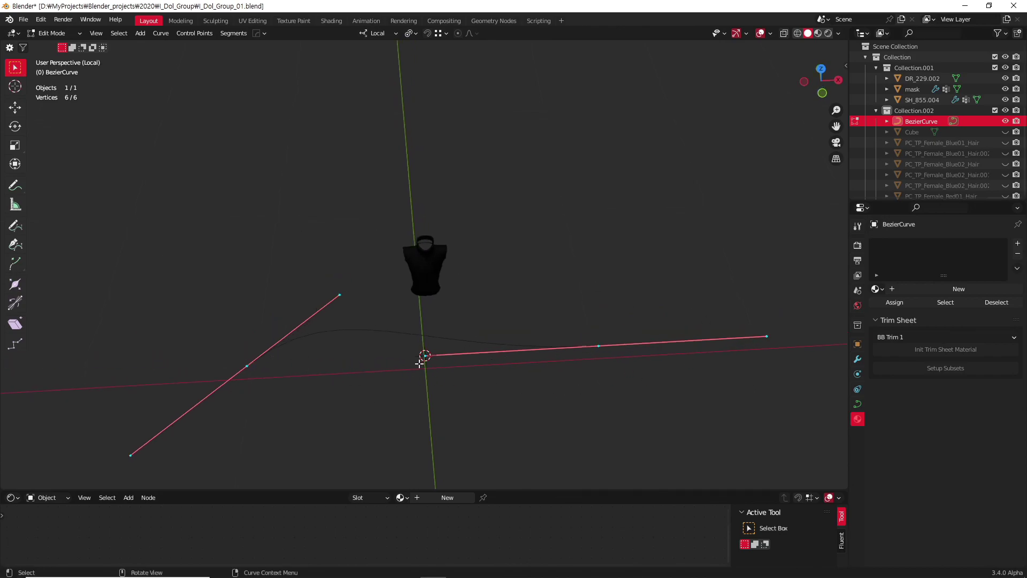
pyautogui.press('x')
pyautogui.click(483, 360)
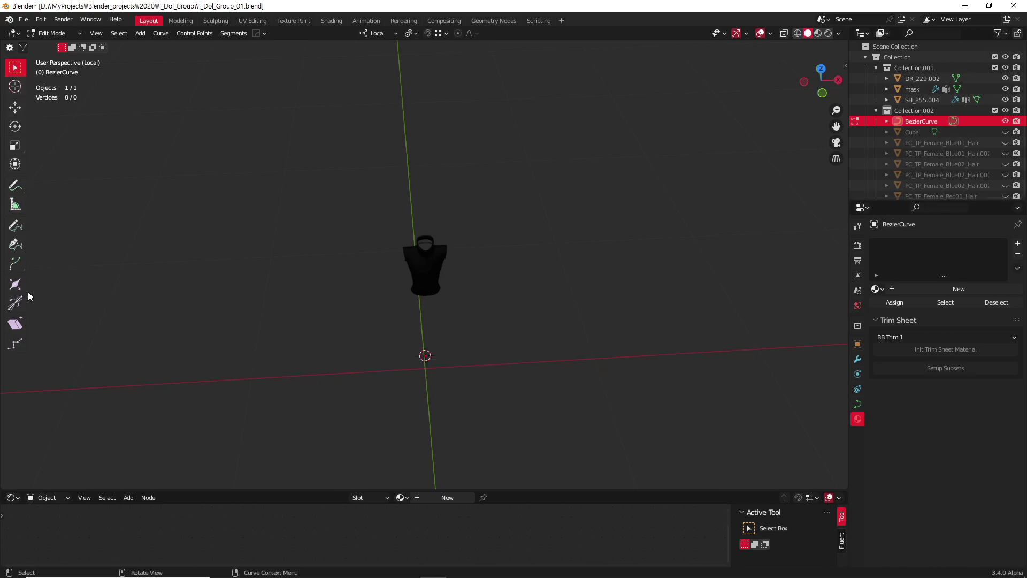
# - Set the Draw tool to Surface depth with taper start 1 and taper end 1
pyautogui.click(18, 231)
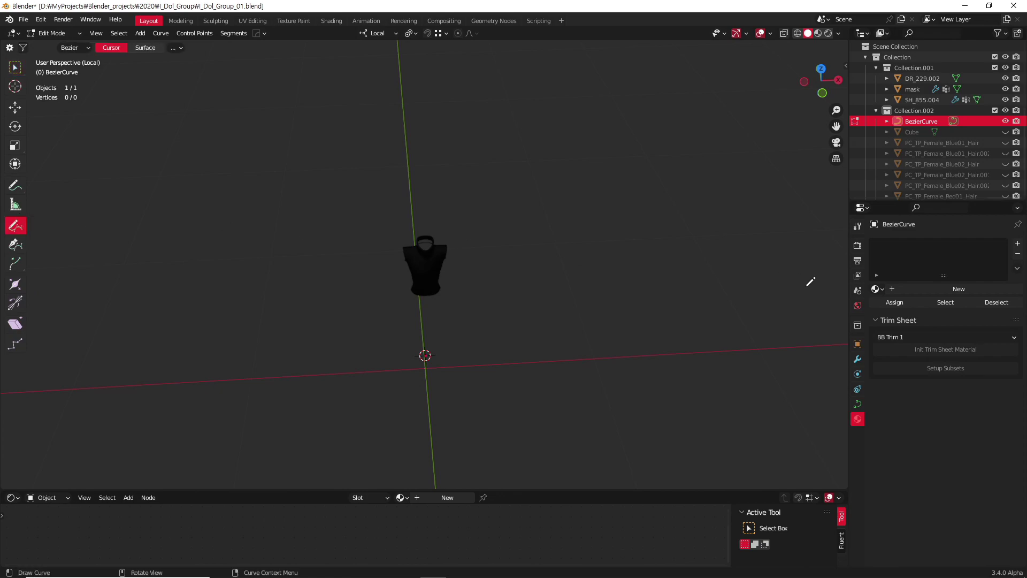
pyautogui.click(858, 226)
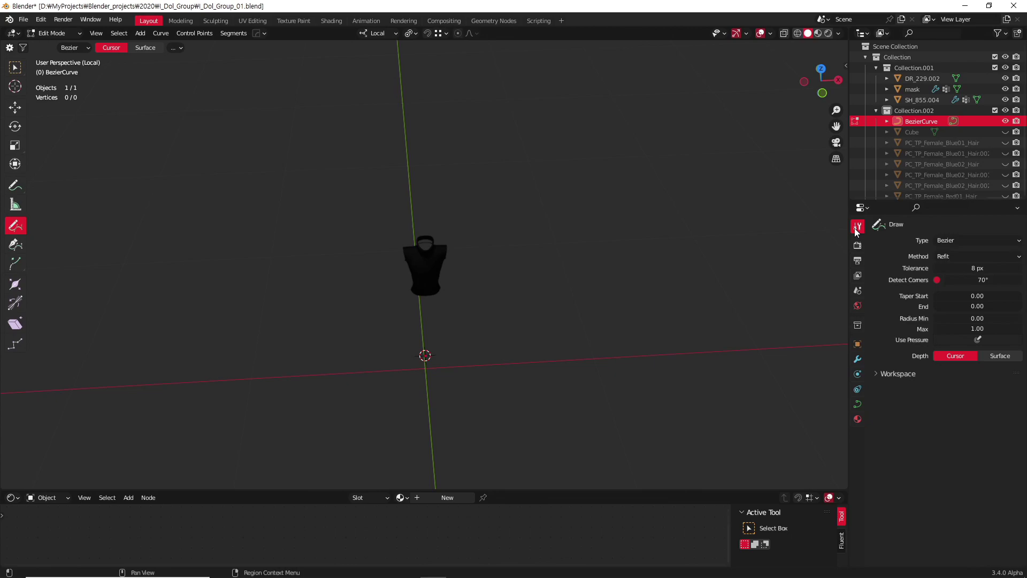
pyautogui.click(1000, 356)
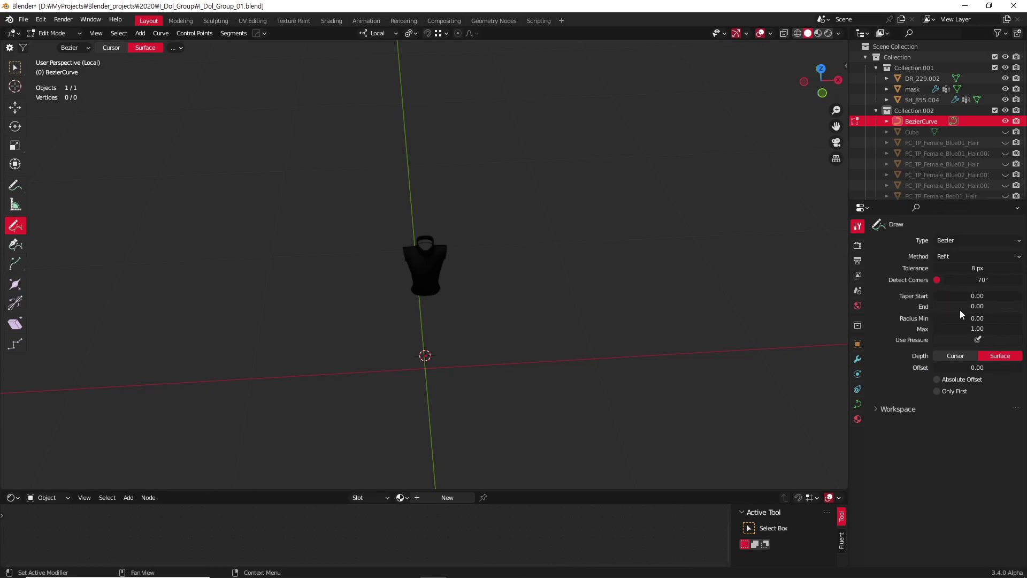
pyautogui.click(972, 297)
pyautogui.write('1')
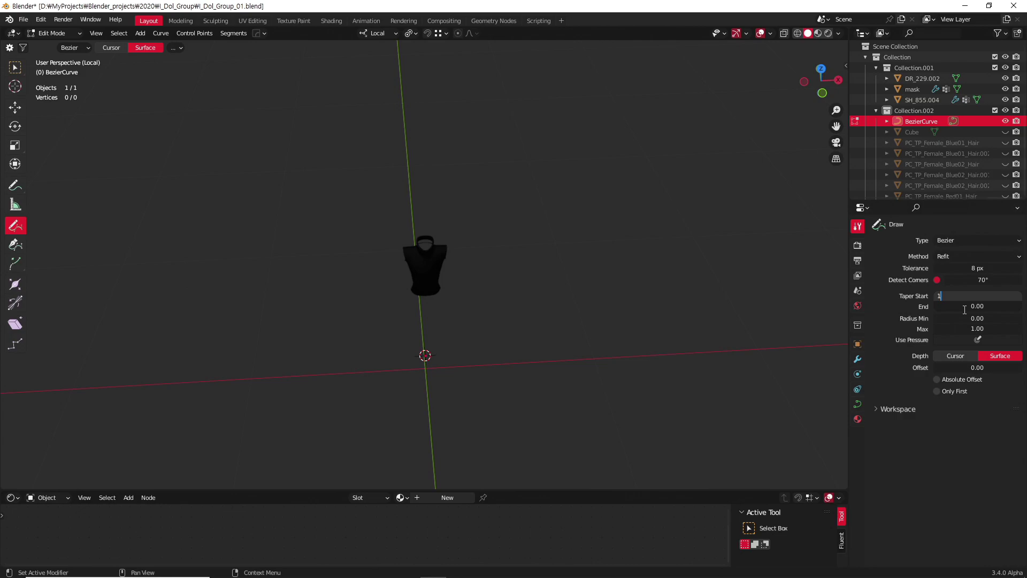
pyautogui.press('Return')
pyautogui.click(984, 307)
pyautogui.write('1')
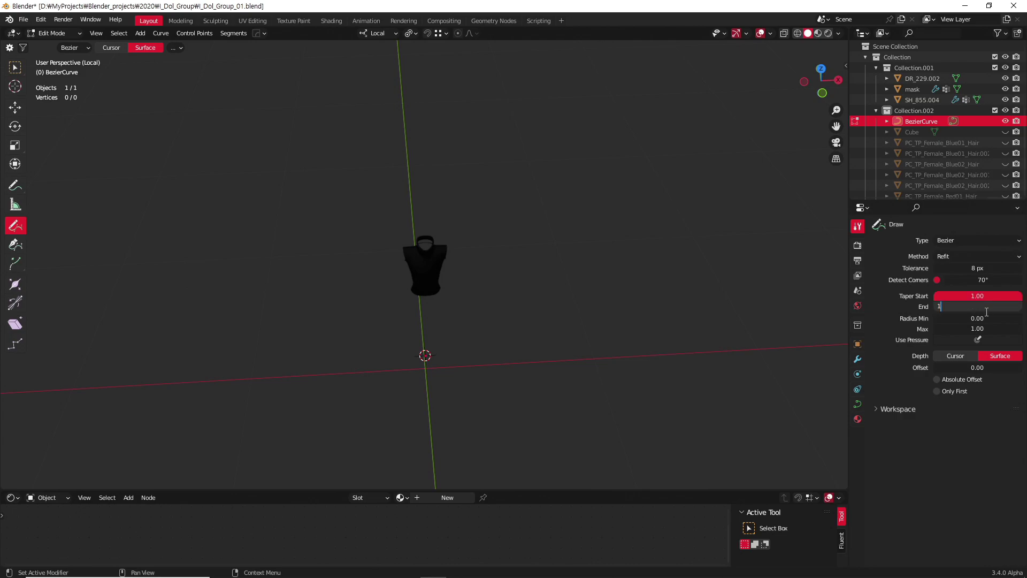
pyautogui.press('Return')
pyautogui.press('KP_1')
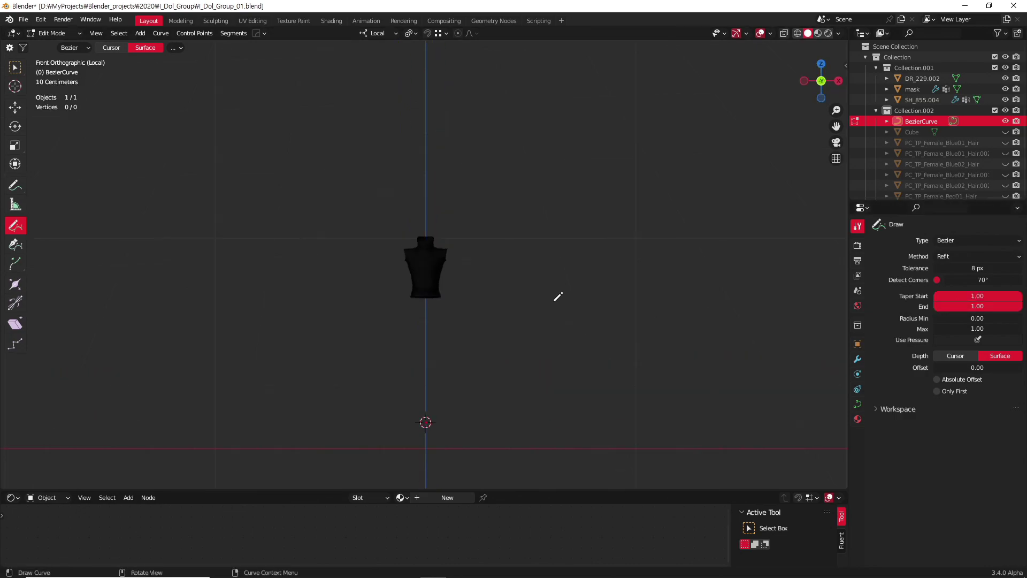
# - Zoom into the chest and draw a freehand spiral curve across it, refitted to 30 vertices
pyautogui.scroll(1, 558, 297)
pyautogui.scroll(4, 447, 282)
pyautogui.scroll(3, 483, 284)
pyautogui.scroll(-1, 470, 278)
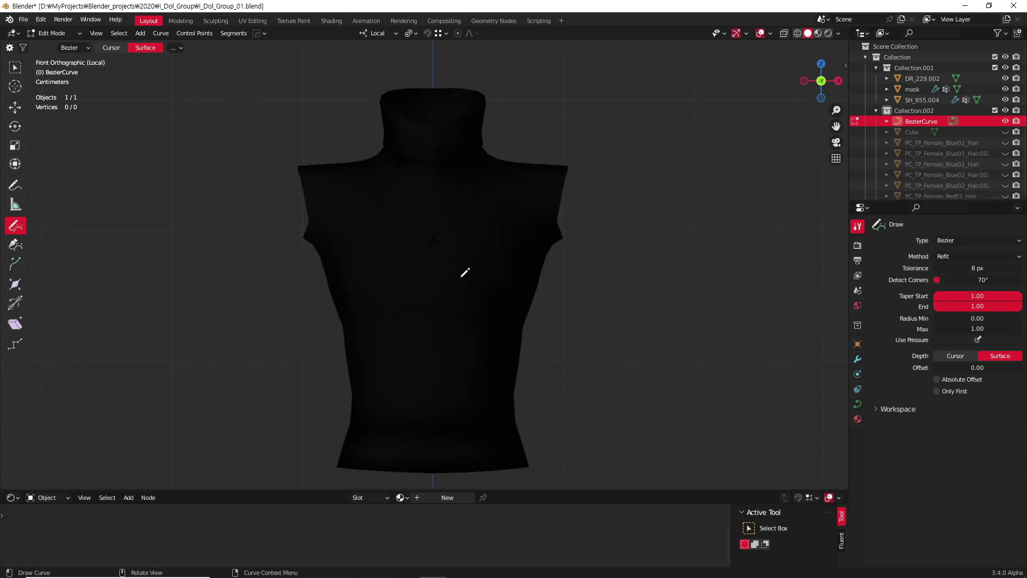
pyautogui.scroll(2, 464, 272)
pyautogui.scroll(2, 487, 274)
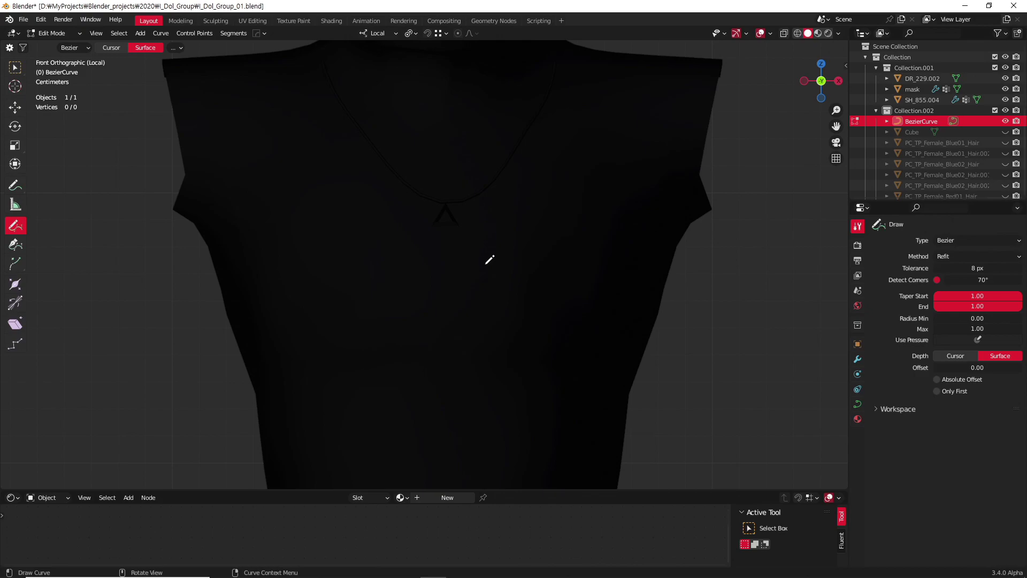
pyautogui.moveTo(485, 264)
pyautogui.mouseDown()
pyautogui.moveTo(578, 278)
pyautogui.moveTo(564, 323)
pyautogui.moveTo(534, 339)
pyautogui.moveTo(511, 332)
pyautogui.moveTo(496, 279)
pyautogui.moveTo(526, 262)
pyautogui.moveTo(549, 274)
pyautogui.moveTo(552, 300)
pyautogui.moveTo(531, 310)
pyautogui.moveTo(523, 298)
pyautogui.moveTo(540, 291)
pyautogui.mouseUp()
pyautogui.moveTo(632, 323)
pyautogui.mouseDown(button='middle')
pyautogui.moveTo(555, 319)
pyautogui.moveTo(610, 313)
pyautogui.mouseUp(button='middle')
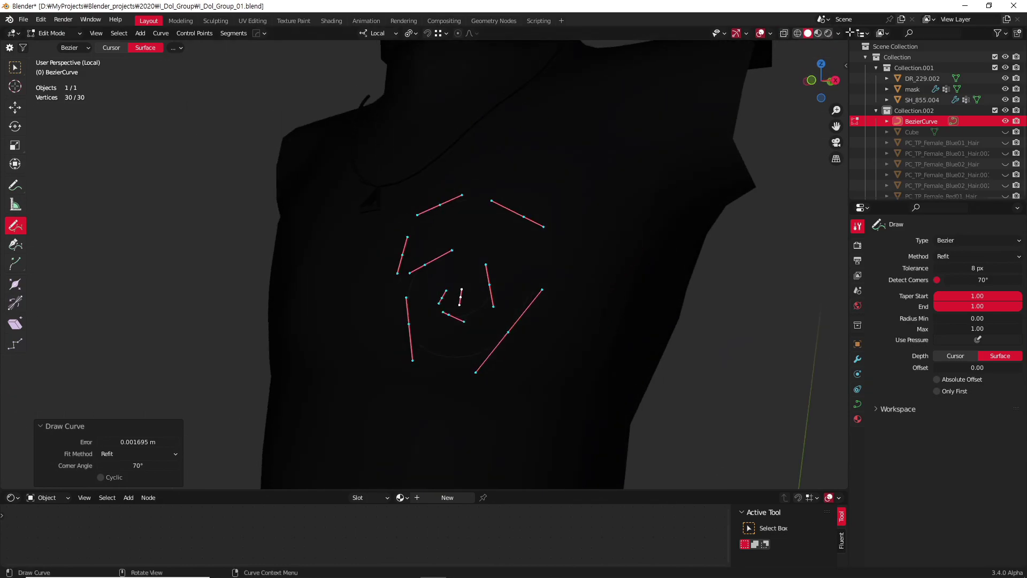
pyautogui.click(838, 33)
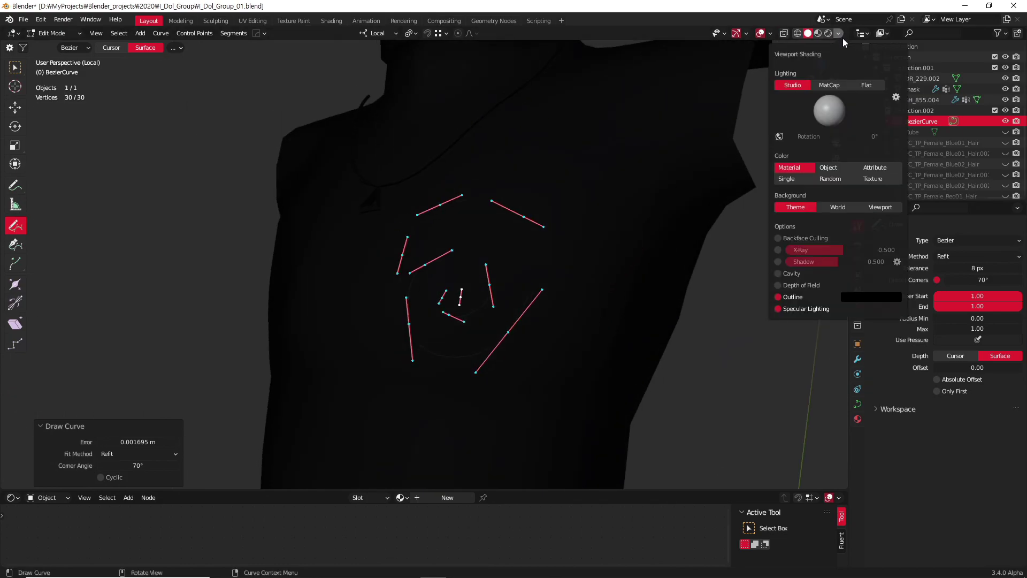
pyautogui.click(836, 85)
pyautogui.click(841, 157)
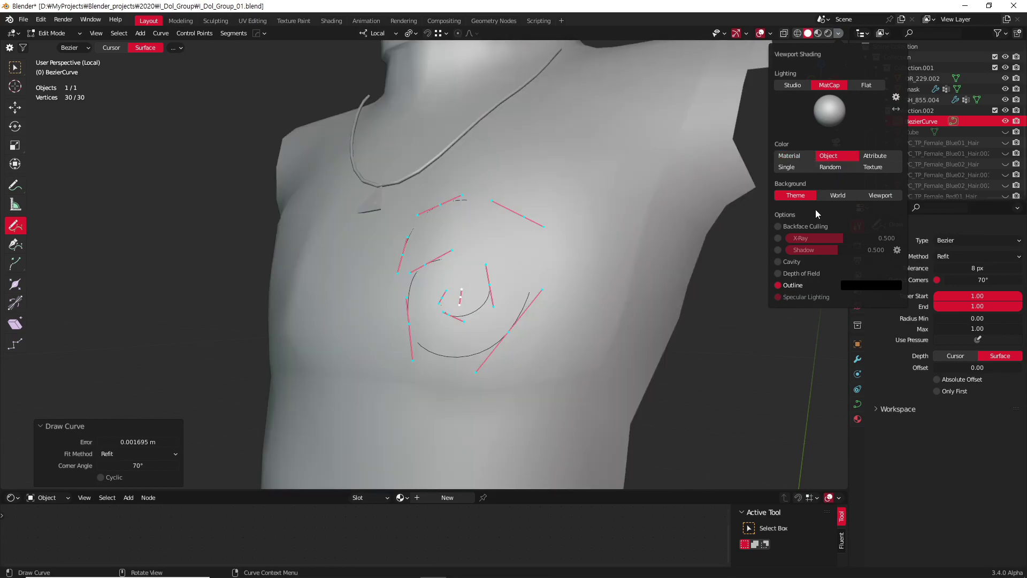
pyautogui.moveTo(688, 275)
pyautogui.mouseDown(button='middle')
pyautogui.moveTo(596, 291)
pyautogui.moveTo(607, 271)
pyautogui.moveTo(550, 270)
pyautogui.moveTo(707, 380)
pyautogui.mouseUp(button='middle')
pyautogui.scroll(2, 596, 291)
pyautogui.scroll(2, 660, 286)
pyautogui.scroll(-3, 624, 323)
pyautogui.moveTo(623, 323); pyautogui.dragTo(580, 316, button='middle')
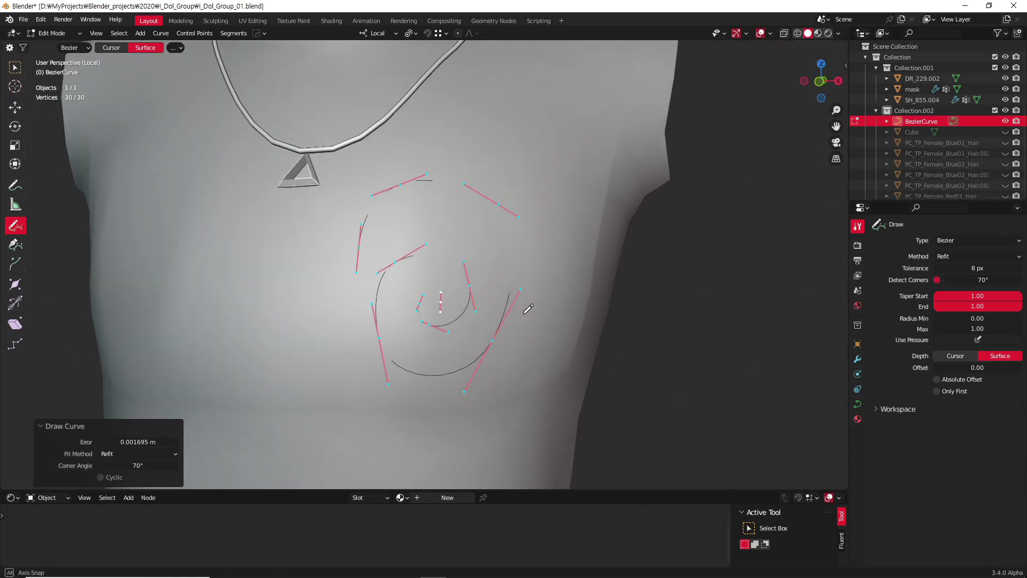
pyautogui.scroll(3, 579, 316)
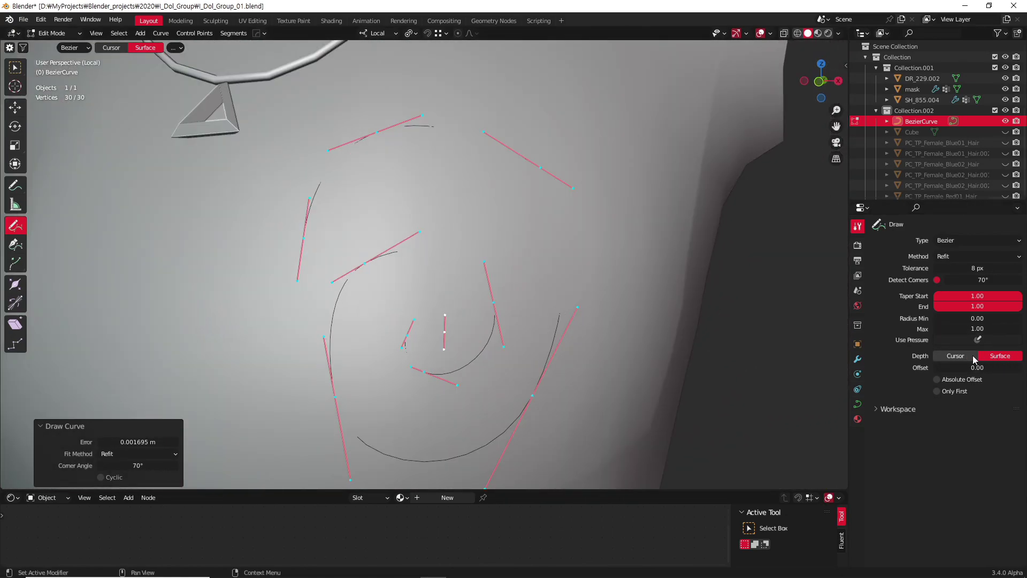
pyautogui.rightClick(608, 313)
pyautogui.press('Escape')
pyautogui.rightClick(600, 308)
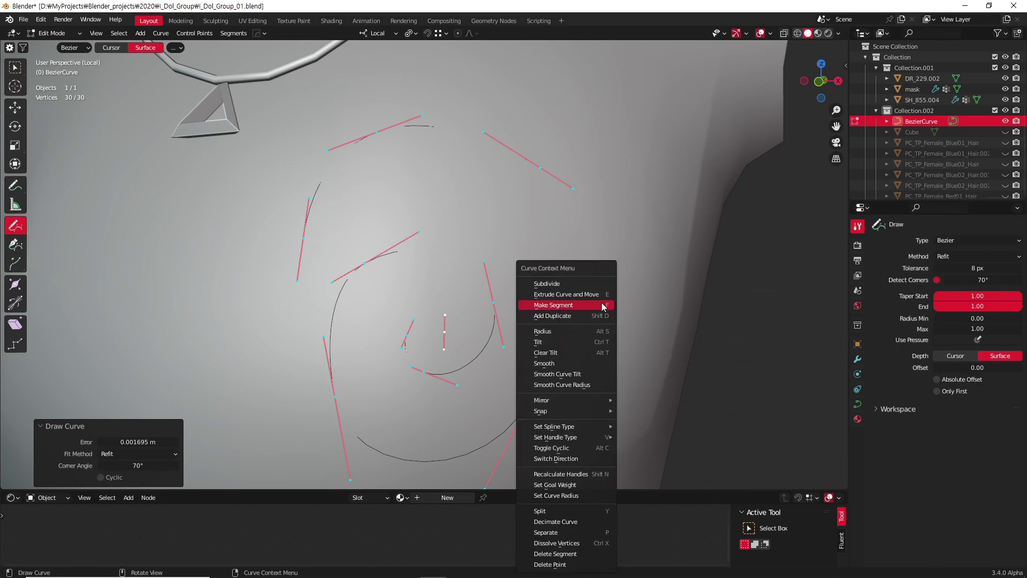
pyautogui.press('Escape')
pyautogui.hotkey('ctrl', 'Tab')
pyautogui.click(567, 251)
pyautogui.moveTo(571, 301)
pyautogui.mouseDown(button='middle')
pyautogui.moveTo(548, 305)
pyautogui.moveTo(577, 301)
pyautogui.moveTo(527, 161)
pyautogui.mouseUp(button='middle')
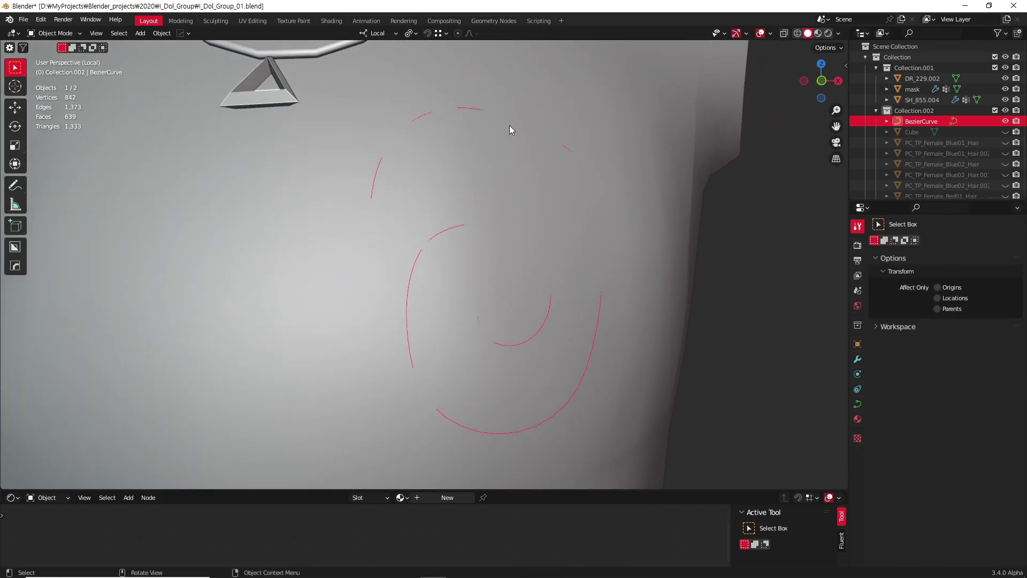
pyautogui.moveTo(615, 303); pyautogui.dragTo(597, 292, button='middle')
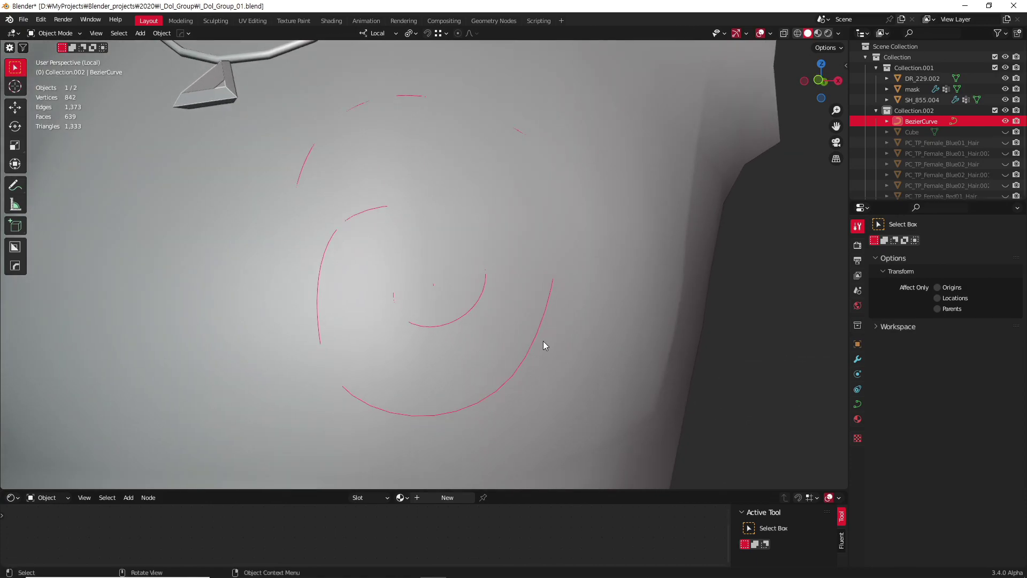
pyautogui.moveTo(524, 210)
pyautogui.mouseDown(button='middle')
pyautogui.moveTo(519, 298)
pyautogui.moveTo(362, 328)
pyautogui.moveTo(404, 301)
pyautogui.moveTo(397, 277)
pyautogui.moveTo(482, 289)
pyautogui.moveTo(521, 332)
pyautogui.moveTo(504, 360)
pyautogui.moveTo(481, 328)
pyautogui.moveTo(462, 324)
pyautogui.mouseUp(button='middle')
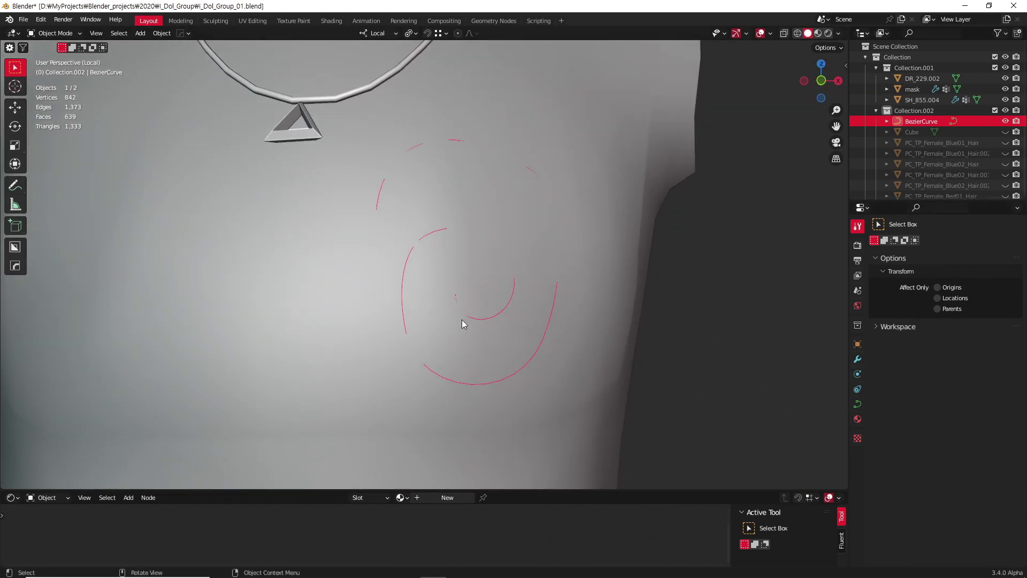
# - Give the spiral curve a bevel depth of 0.01 m, then 0.001 m
pyautogui.click(857, 404)
pyautogui.click(909, 422)
pyautogui.scroll(-4, 909, 439)
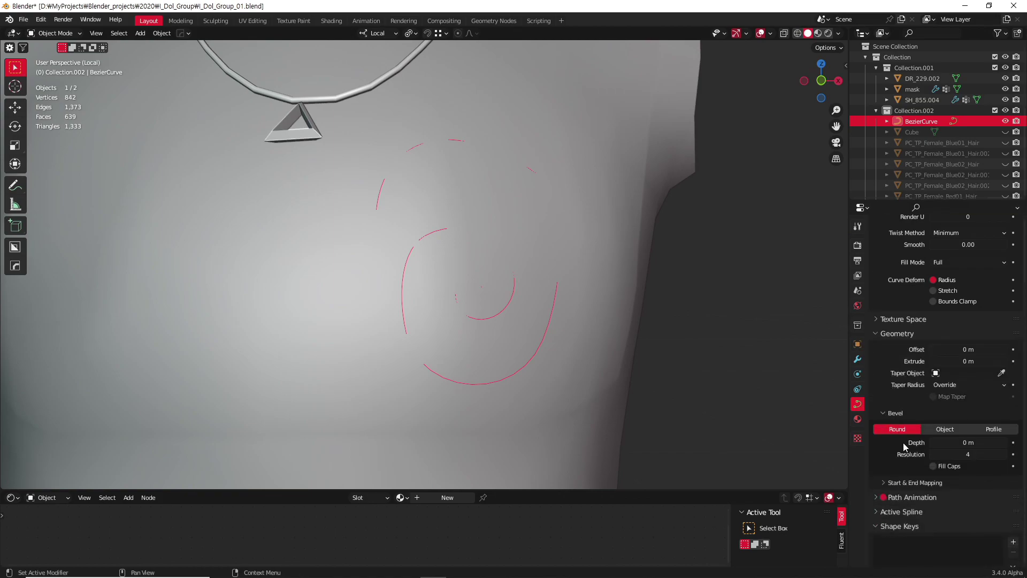
pyautogui.moveTo(967, 443)
pyautogui.mouseDown()
pyautogui.moveTo(979, 444)
pyautogui.moveTo(967, 443)
pyautogui.mouseUp()
pyautogui.moveTo(749, 375)
pyautogui.mouseDown(button='middle')
pyautogui.moveTo(645, 342)
pyautogui.moveTo(674, 324)
pyautogui.moveTo(723, 354)
pyautogui.mouseUp(button='middle')
pyautogui.click(970, 443)
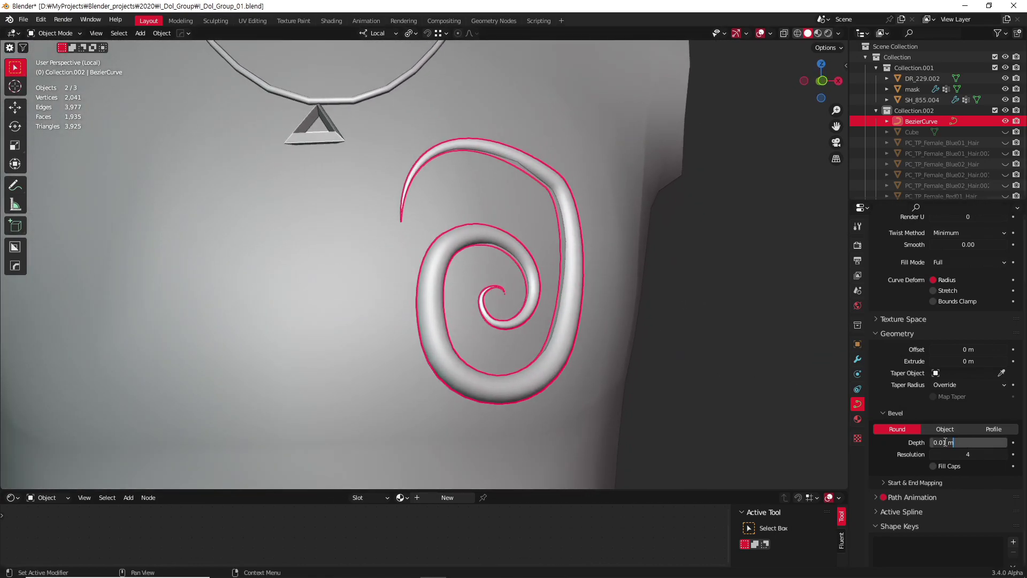
pyautogui.press('Return')
pyautogui.moveTo(802, 374)
pyautogui.mouseDown(button='middle')
pyautogui.moveTo(692, 281)
pyautogui.moveTo(752, 325)
pyautogui.moveTo(613, 301)
pyautogui.moveTo(410, 226)
pyautogui.mouseUp(button='middle')
# - Try a 0.011 m bevel depth on the spiral, then return it to 0.001 m
pyautogui.click(752, 325)
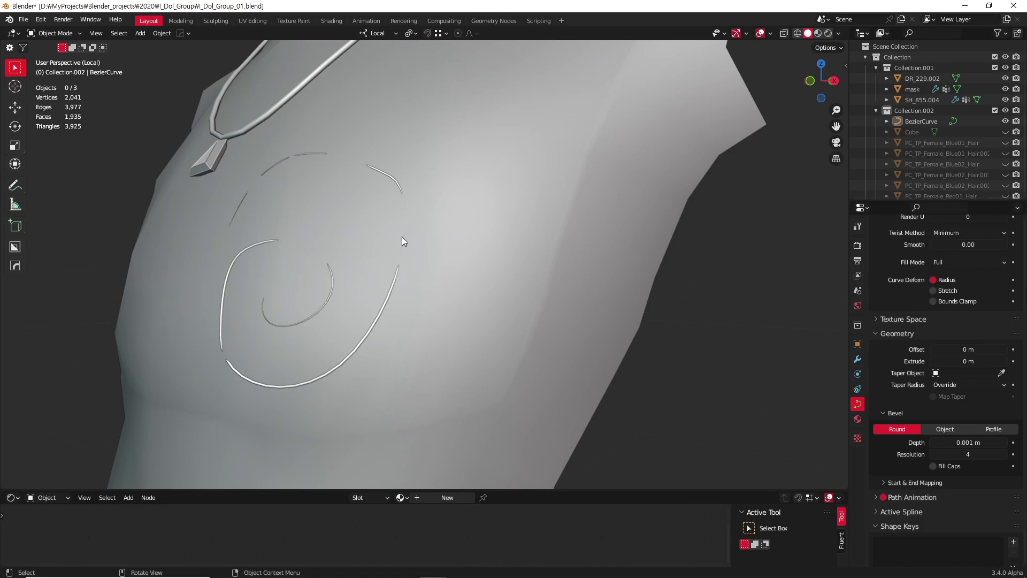
pyautogui.click(987, 442)
pyautogui.write('0.011')
pyautogui.press('Return')
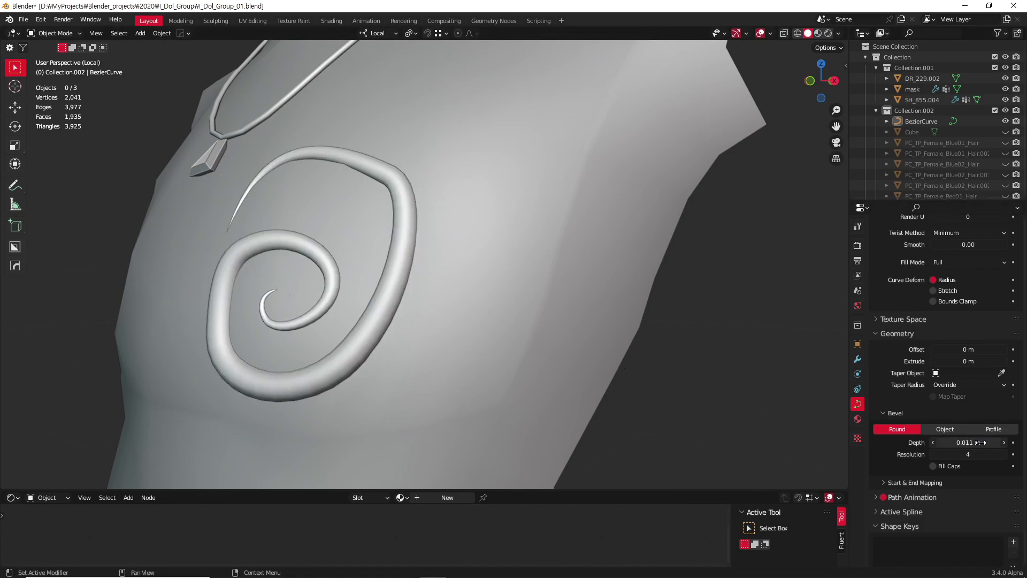
pyautogui.click(934, 443)
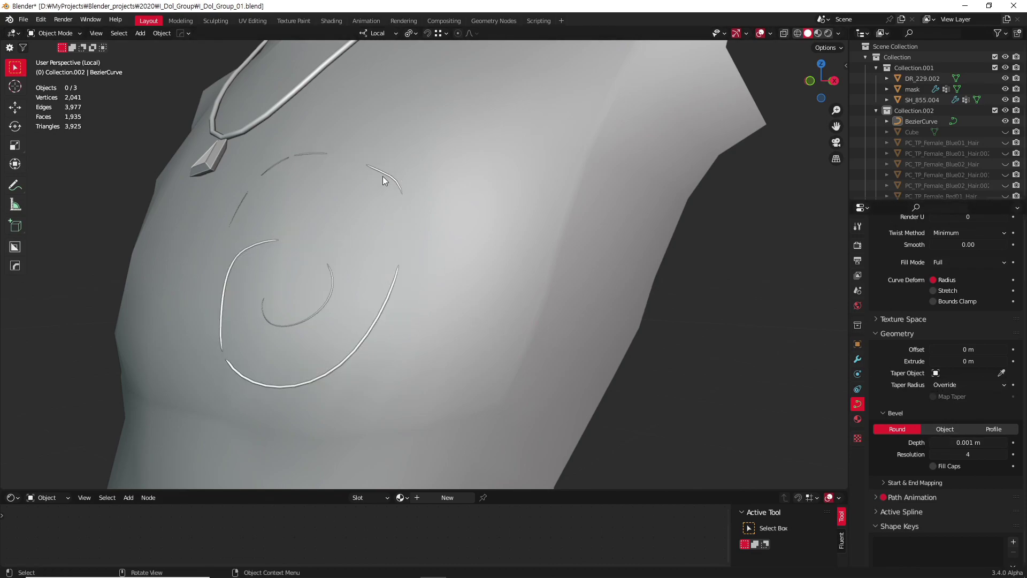
# - Reset the spiral's bevel depth to 0 m and select the shirt body DR_229.002
pyautogui.moveTo(277, 314)
pyautogui.mouseDown(button='middle')
pyautogui.moveTo(413, 289)
pyautogui.moveTo(475, 305)
pyautogui.mouseUp(button='middle')
pyautogui.press('Tab')
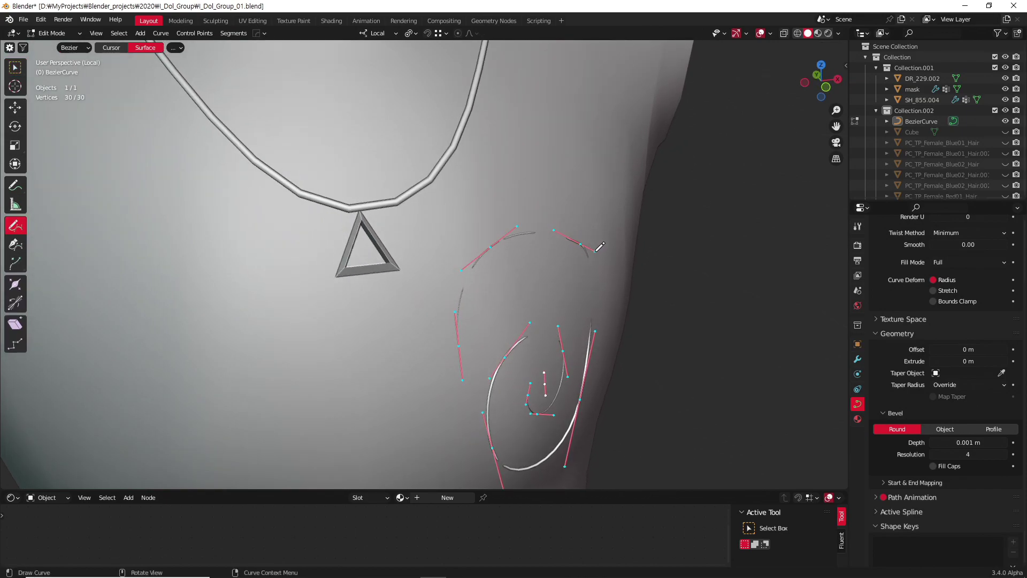
pyautogui.press('Tab')
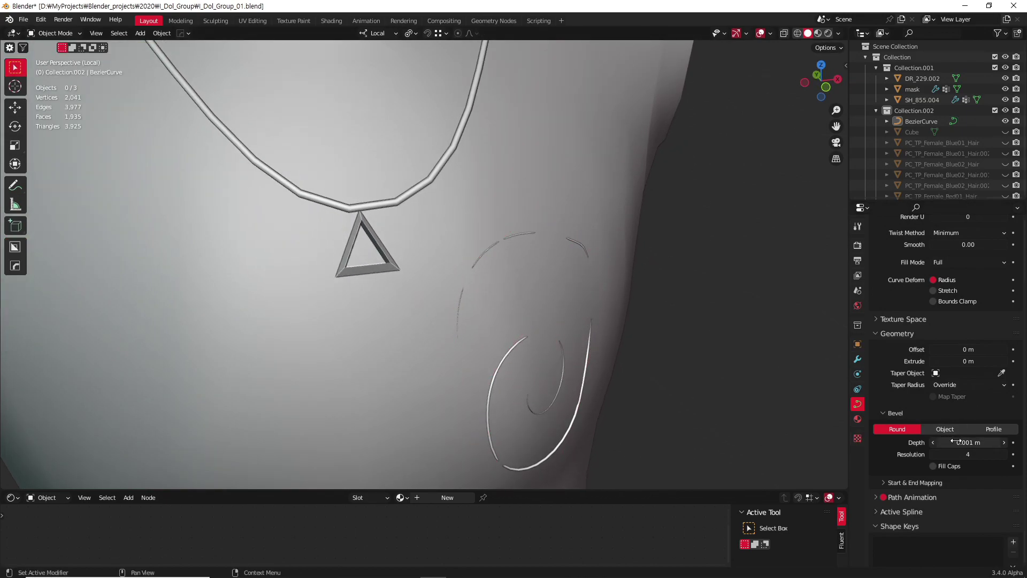
pyautogui.moveTo(968, 442); pyautogui.dragTo(952, 443)
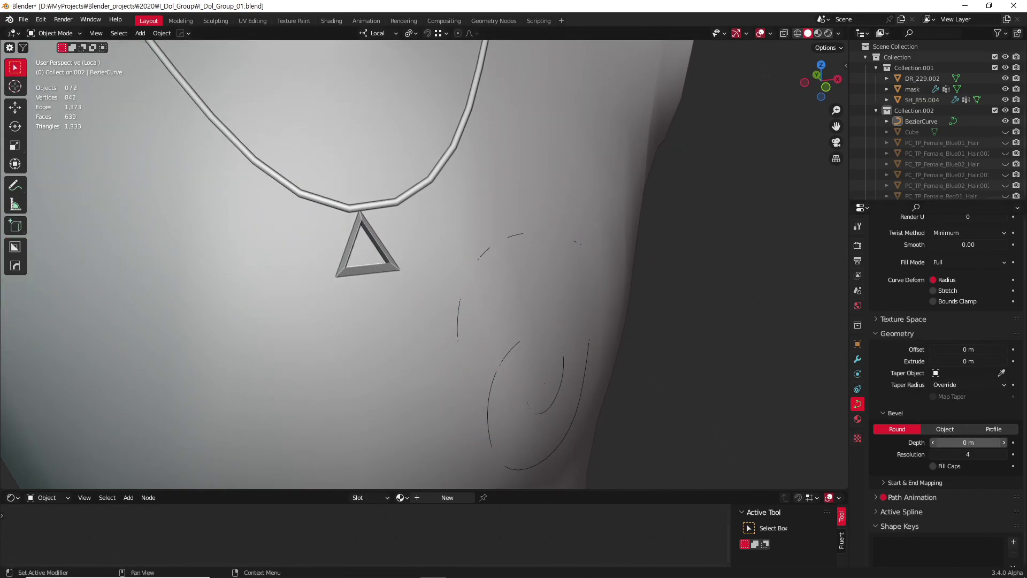
pyautogui.click(586, 353)
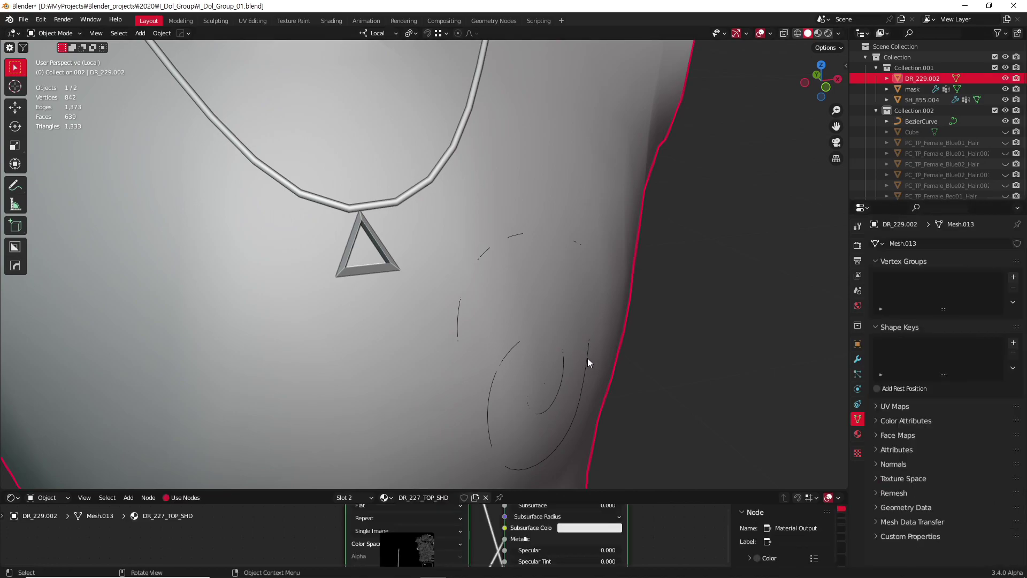
# - Add a Shrinkwrap modifier to the spiral BezierCurve with DR_229.002 as its target
pyautogui.click(624, 351)
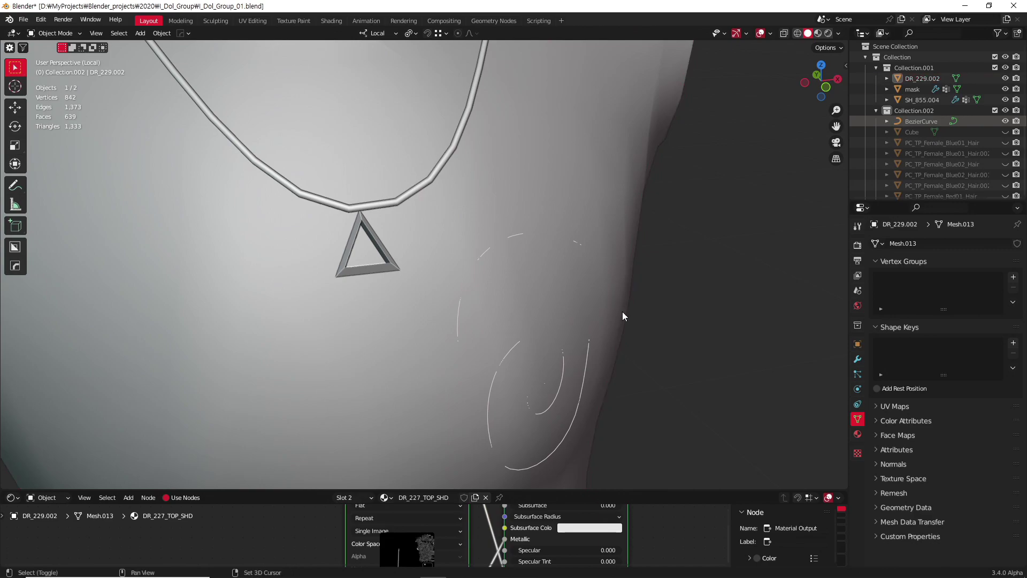
pyautogui.moveTo(622, 312)
pyautogui.mouseDown(button='middle')
pyautogui.moveTo(593, 338)
pyautogui.moveTo(656, 268)
pyautogui.moveTo(584, 310)
pyautogui.moveTo(773, 318)
pyautogui.mouseUp(button='middle')
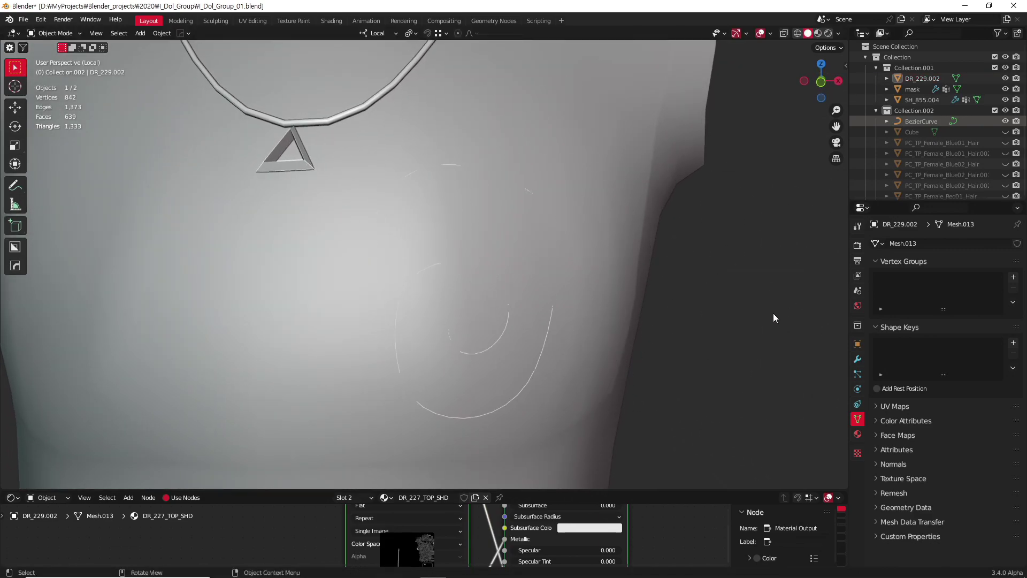
pyautogui.click(540, 353)
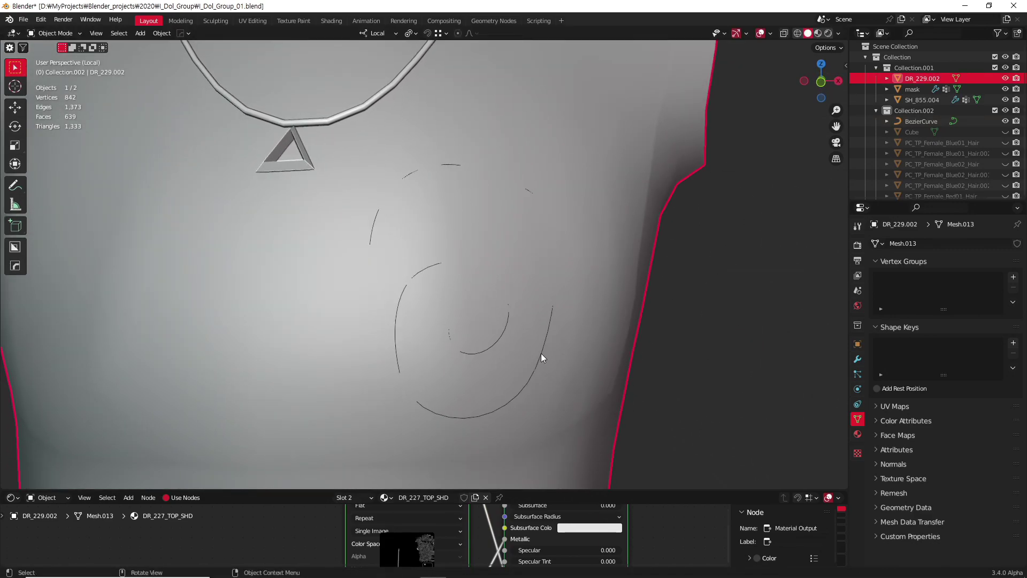
pyautogui.click(541, 353)
pyautogui.click(857, 359)
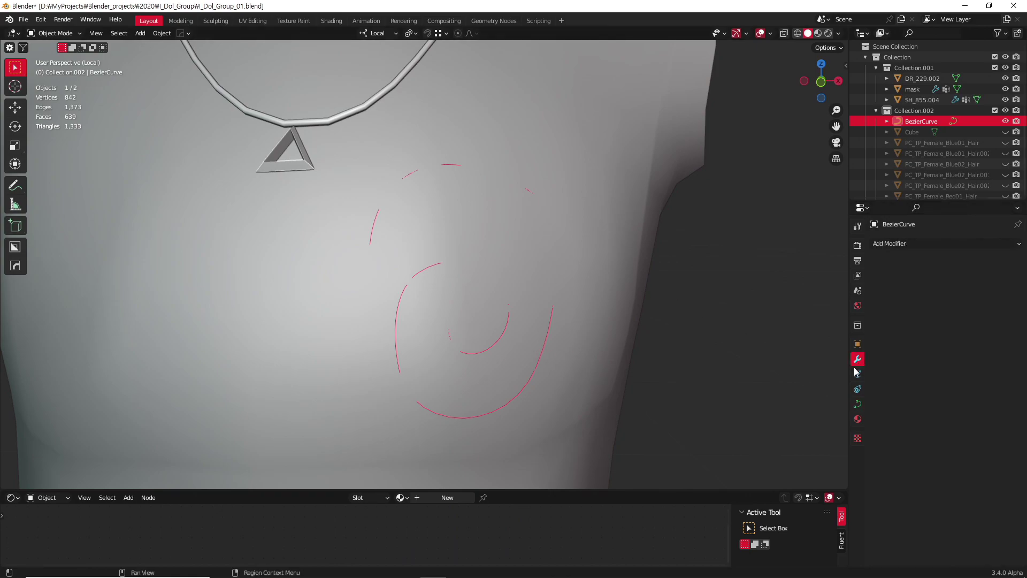
pyautogui.click(922, 245)
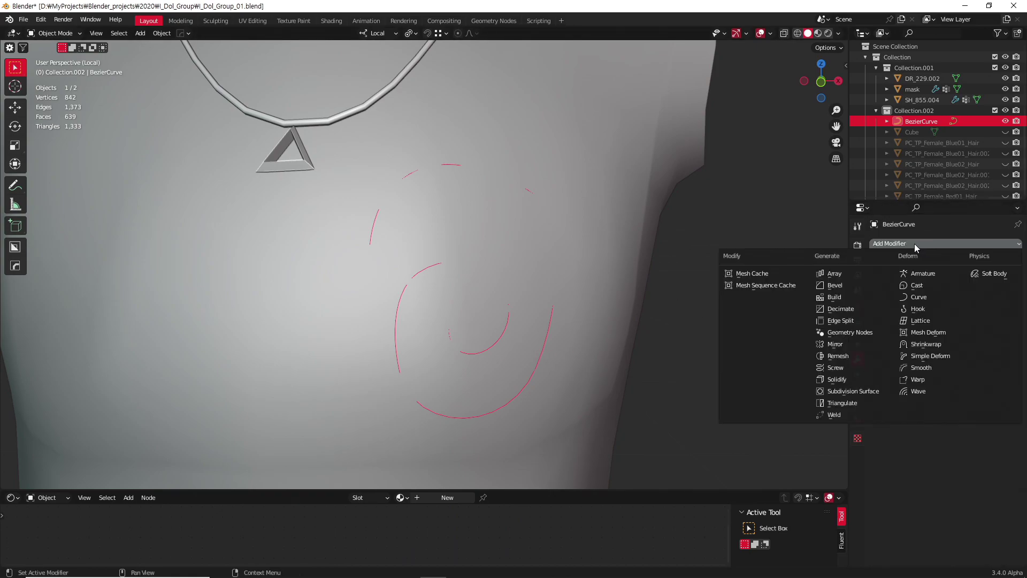
pyautogui.click(934, 348)
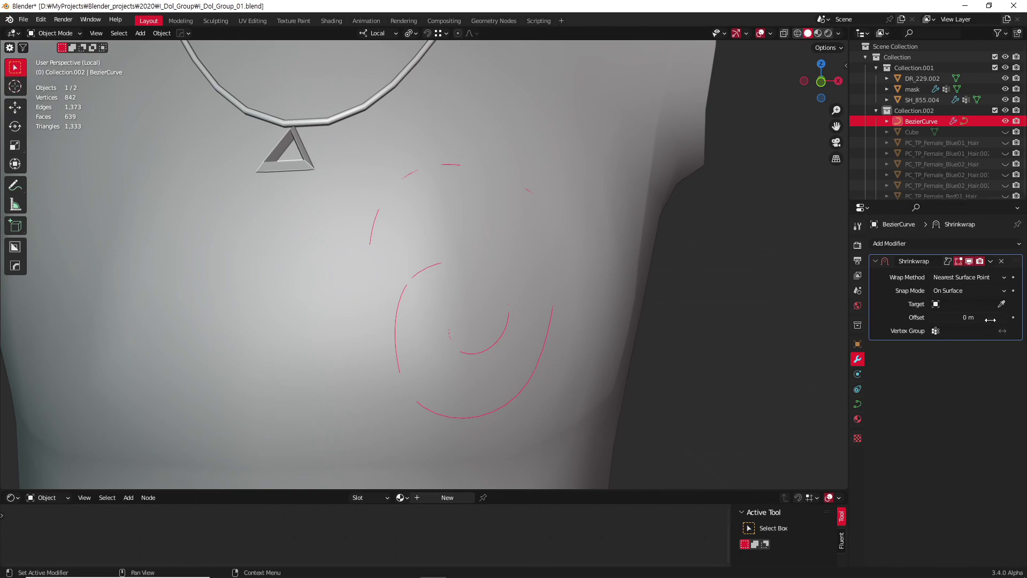
pyautogui.click(1002, 303)
pyautogui.click(644, 165)
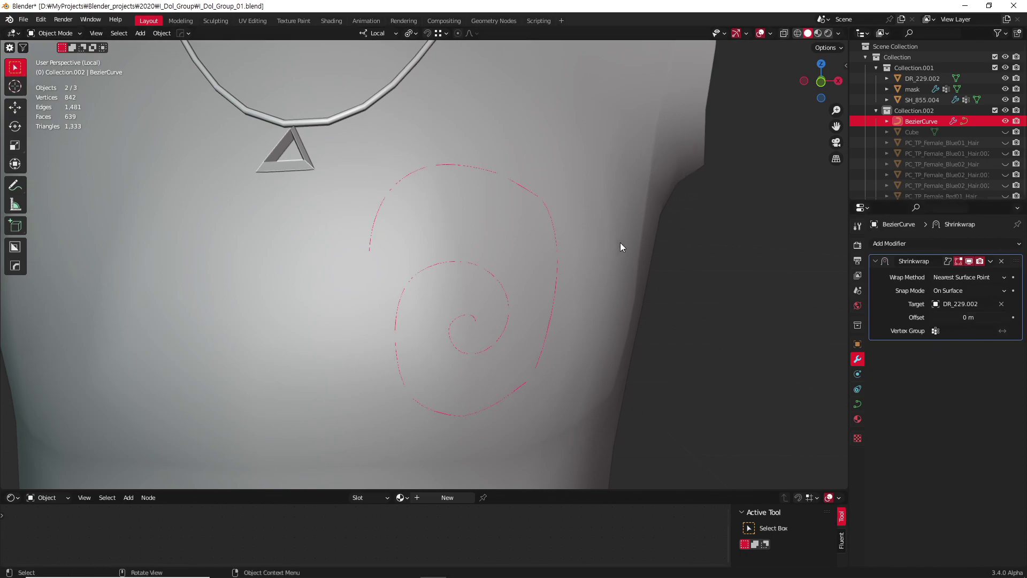
# - Try a different Shrinkwrap offset, then set it back to 0 m
pyautogui.moveTo(621, 243); pyautogui.dragTo(588, 224, button='middle')
pyautogui.moveTo(399, 350); pyautogui.dragTo(467, 309, button='middle')
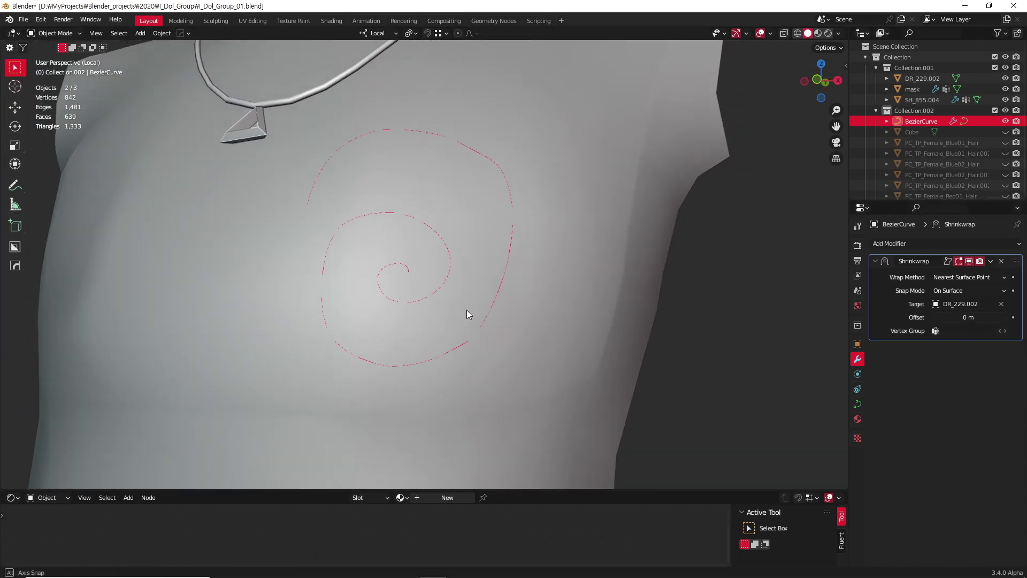
pyautogui.scroll(4, 468, 313)
pyautogui.scroll(-3, 518, 316)
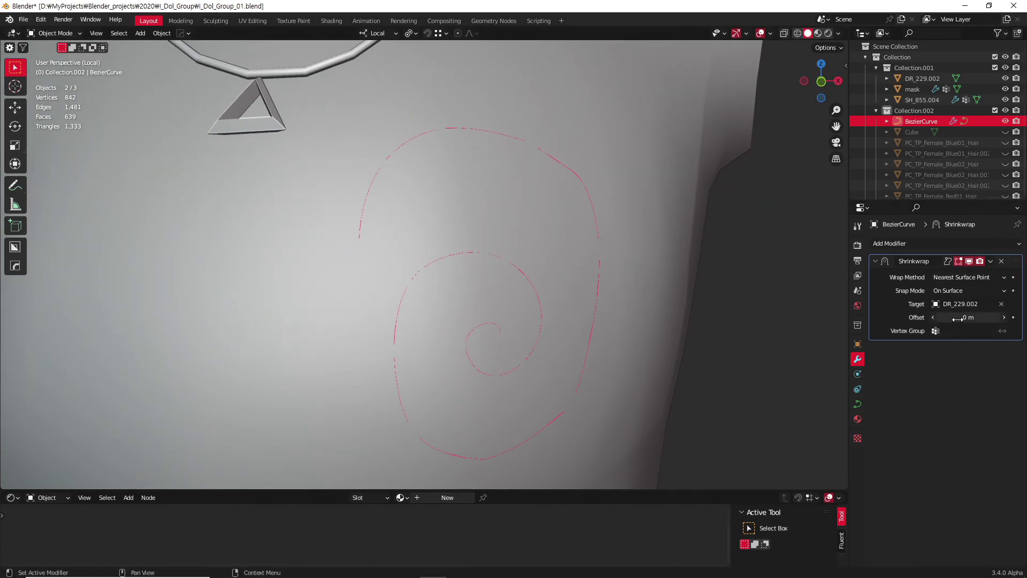
pyautogui.moveTo(958, 319)
pyautogui.mouseDown()
pyautogui.moveTo(949, 319)
pyautogui.moveTo(968, 317)
pyautogui.mouseUp()
pyautogui.moveTo(965, 318); pyautogui.dragTo(957, 317)
pyautogui.moveTo(732, 329); pyautogui.dragTo(738, 322, button='middle')
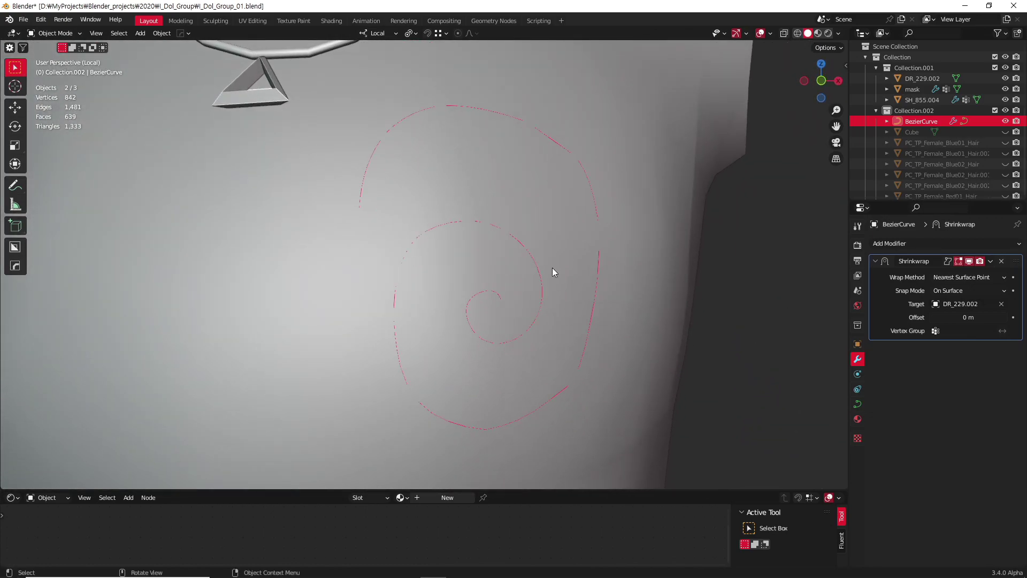
pyautogui.moveTo(583, 230)
pyautogui.mouseDown(button='middle')
pyautogui.moveTo(616, 263)
pyautogui.moveTo(607, 289)
pyautogui.mouseUp(button='middle')
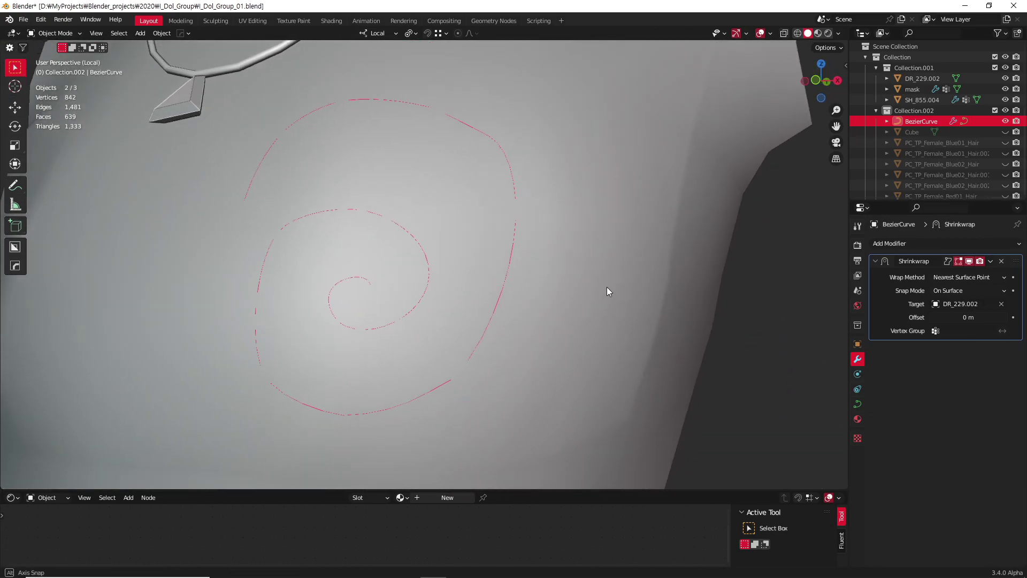
pyautogui.click(990, 261)
# - Apply the Shrinkwrap and nudge the spiral about -0.000946 m along local Y
pyautogui.click(955, 275)
pyautogui.moveTo(556, 270)
pyautogui.mouseDown(button='middle')
pyautogui.moveTo(525, 268)
pyautogui.moveTo(599, 284)
pyautogui.moveTo(654, 317)
pyautogui.moveTo(509, 267)
pyautogui.moveTo(506, 299)
pyautogui.mouseUp(button='middle')
pyautogui.press('g')
pyautogui.press('y')
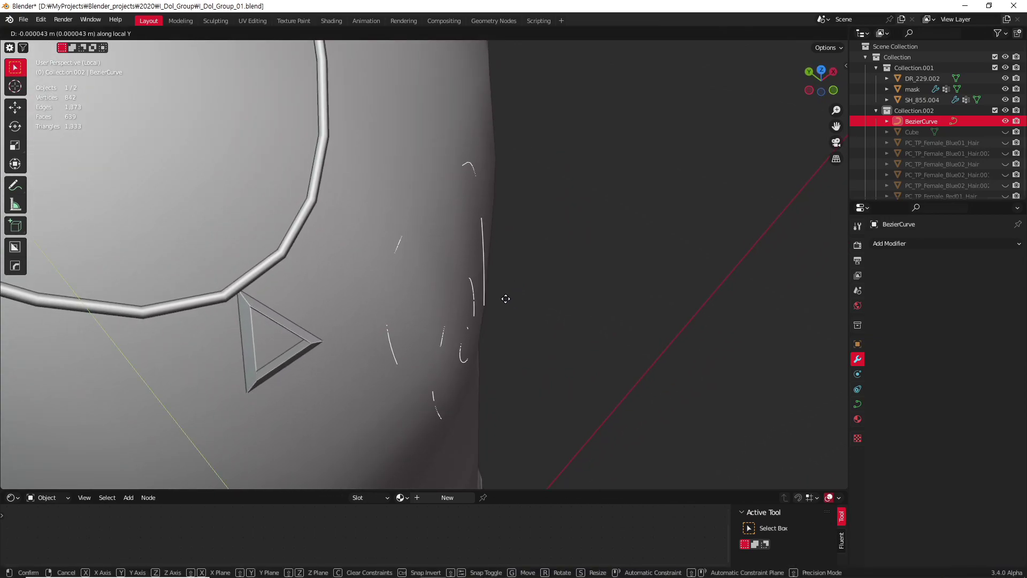
pyautogui.click(506, 299)
pyautogui.moveTo(505, 298)
pyautogui.mouseDown(button='middle')
pyautogui.moveTo(612, 315)
pyautogui.moveTo(537, 257)
pyautogui.moveTo(504, 269)
pyautogui.moveTo(442, 258)
pyautogui.moveTo(436, 226)
pyautogui.moveTo(568, 276)
pyautogui.mouseUp(button='middle')
# - Set the spiral curve's bevel depth to 0.001 m to make a thin tube
pyautogui.click(857, 404)
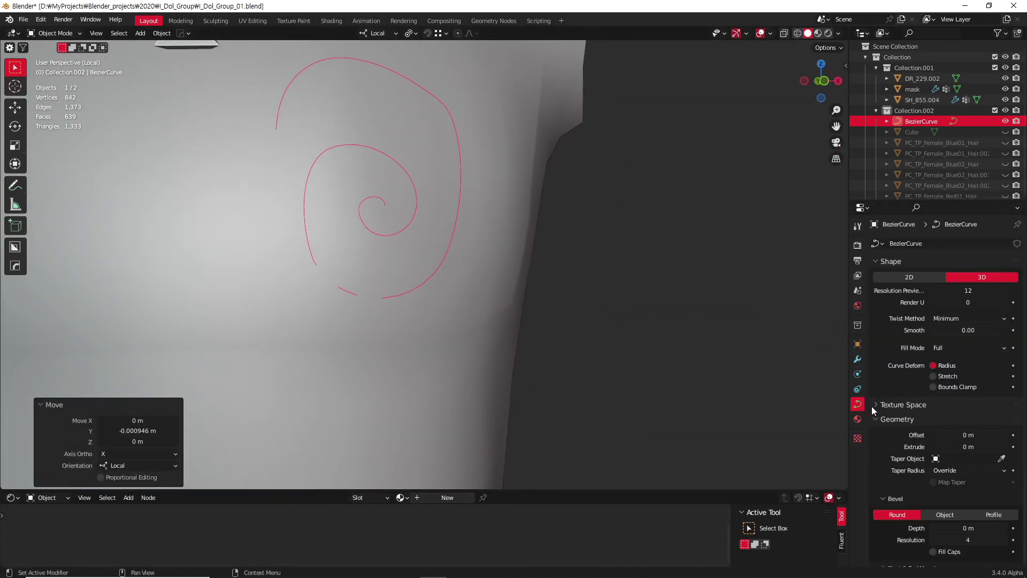
pyautogui.scroll(-1, 873, 410)
pyautogui.scroll(-4, 877, 411)
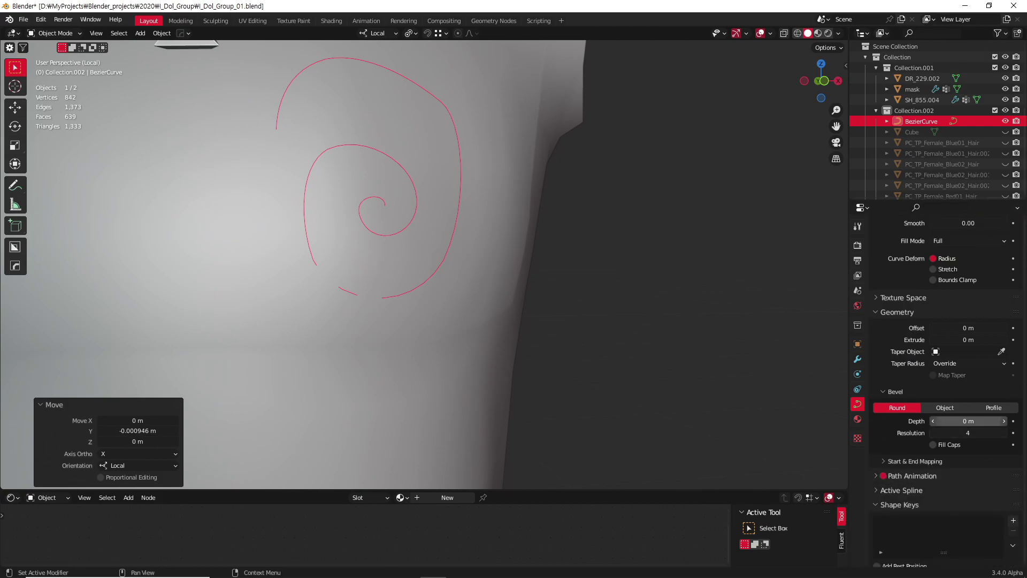
pyautogui.moveTo(953, 421); pyautogui.dragTo(957, 421)
pyautogui.click(953, 422)
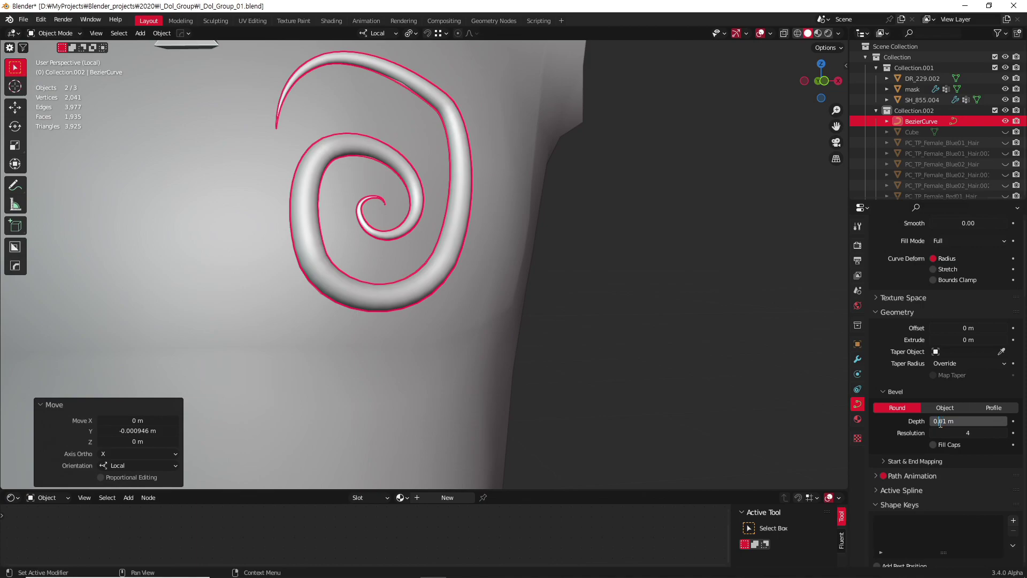
pyautogui.press('Return')
# - Inspect the thin spiral tube up close, then reselect the spiral curve
pyautogui.moveTo(706, 306)
pyautogui.mouseDown(button='middle')
pyautogui.moveTo(671, 313)
pyautogui.moveTo(579, 292)
pyautogui.moveTo(614, 232)
pyautogui.mouseUp(button='middle')
pyautogui.click(672, 313)
pyautogui.scroll(5, 701, 302)
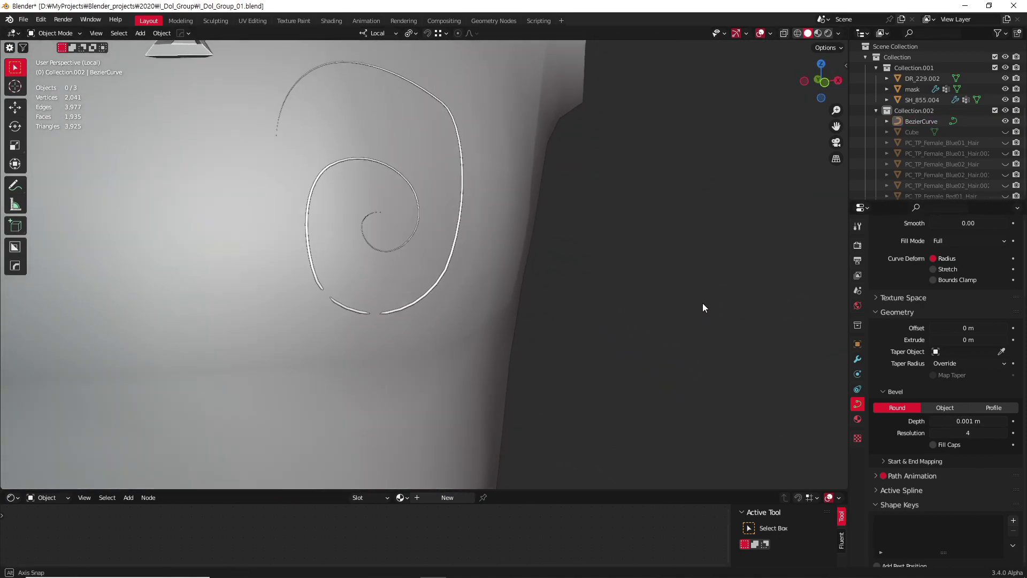
pyautogui.moveTo(702, 302); pyautogui.dragTo(605, 331, button='middle')
pyautogui.scroll(2, 463, 328)
pyautogui.click(471, 334)
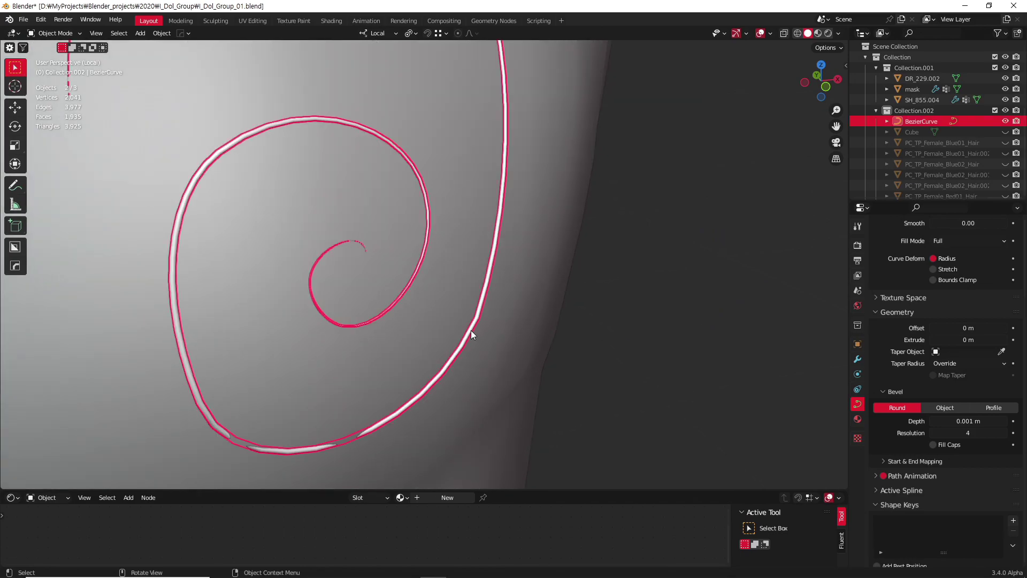
pyautogui.click(858, 359)
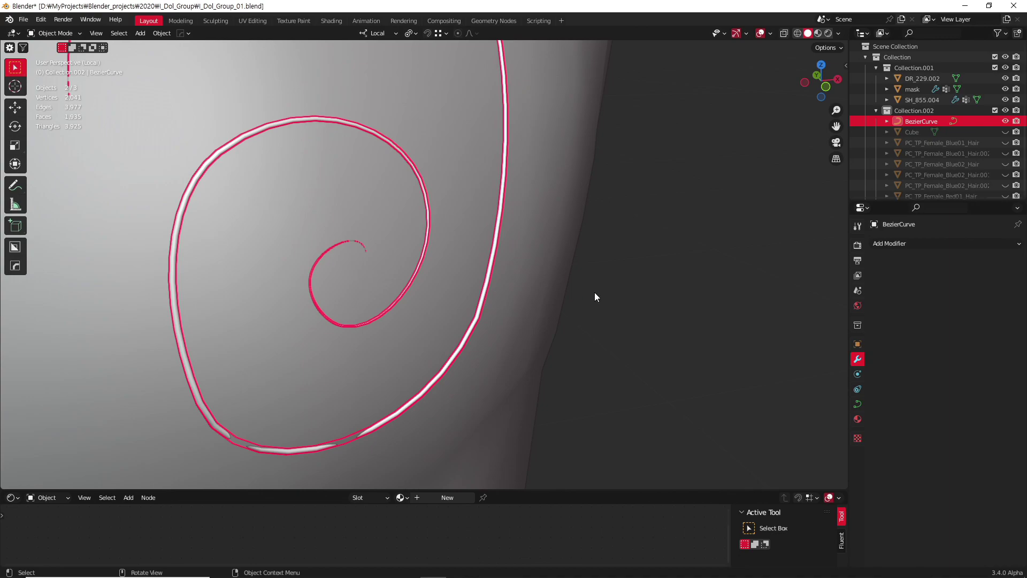
# - Add an X-axis Mirror modifier to the spiral, then reselect the mirrored spiral curves
pyautogui.moveTo(595, 292)
pyautogui.mouseDown(button='middle')
pyautogui.moveTo(588, 306)
pyautogui.moveTo(576, 297)
pyautogui.moveTo(675, 348)
pyautogui.moveTo(724, 360)
pyautogui.moveTo(651, 333)
pyautogui.moveTo(687, 343)
pyautogui.mouseUp(button='middle')
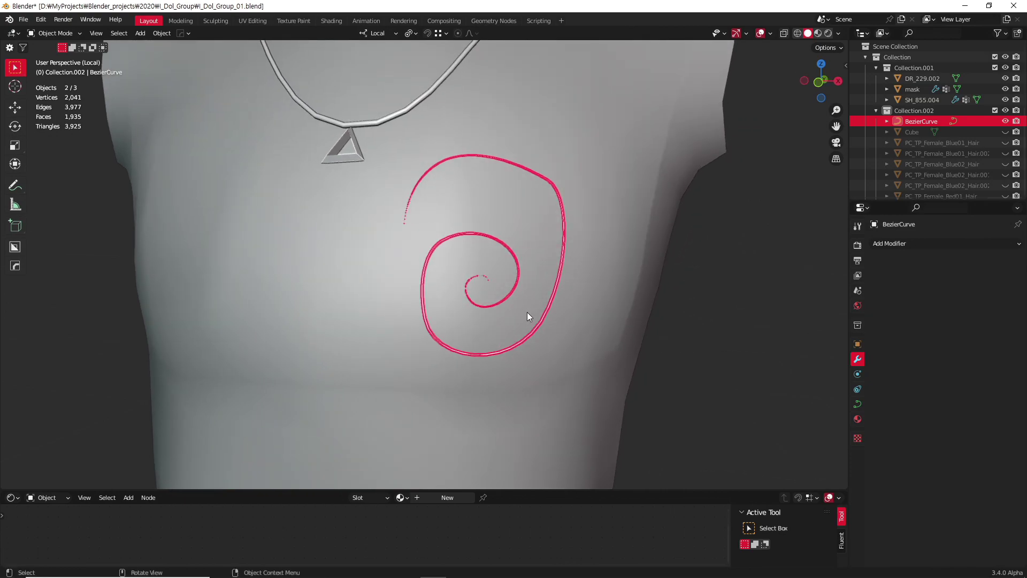
pyautogui.click(900, 244)
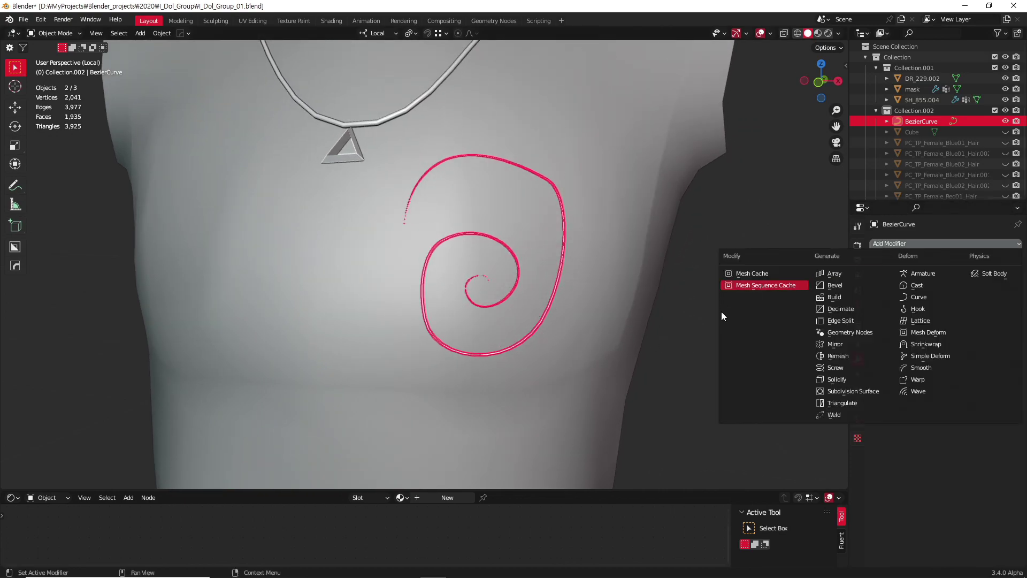
pyautogui.click(862, 344)
pyautogui.moveTo(406, 248)
pyautogui.mouseDown(button='middle')
pyautogui.moveTo(665, 292)
pyautogui.moveTo(478, 294)
pyautogui.moveTo(544, 285)
pyautogui.moveTo(573, 312)
pyautogui.moveTo(554, 314)
pyautogui.mouseUp(button='middle')
pyautogui.click(665, 292)
pyautogui.scroll(2, 545, 287)
pyautogui.scroll(2, 566, 297)
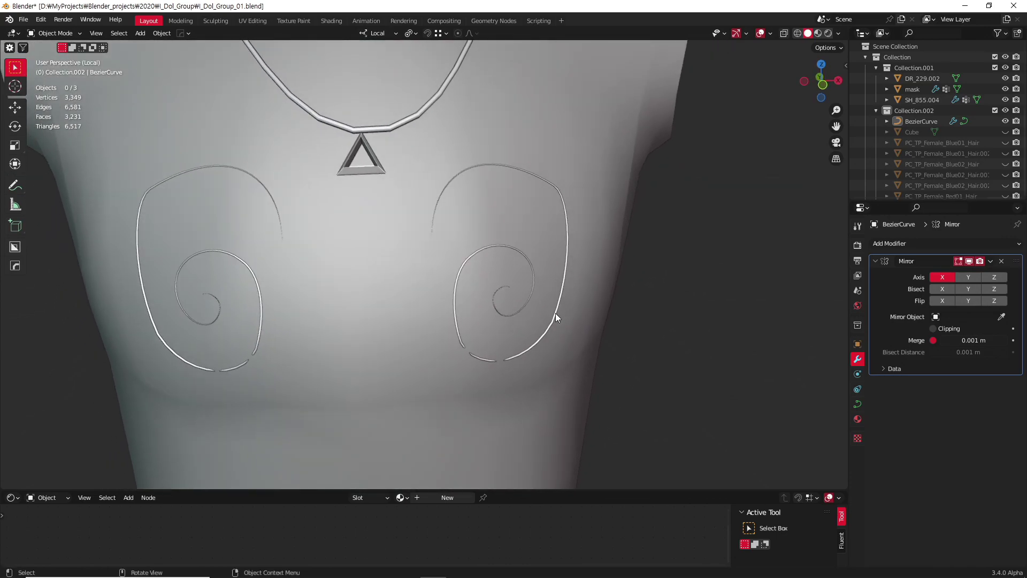
pyautogui.click(556, 318)
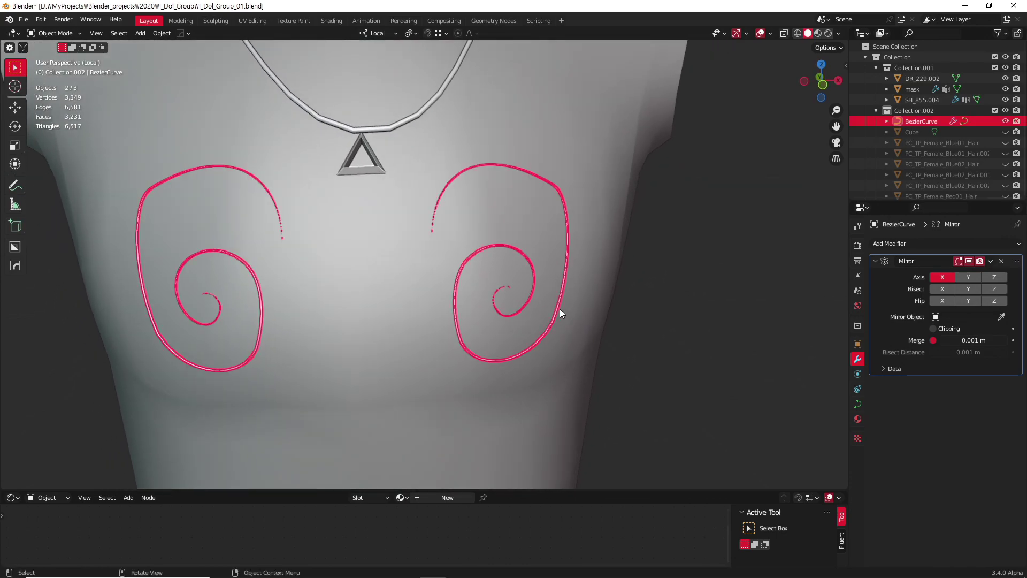
# - Convert the mirrored spiral curves to a mesh and check the geometry in Edit Mode
pyautogui.rightClick(558, 303)
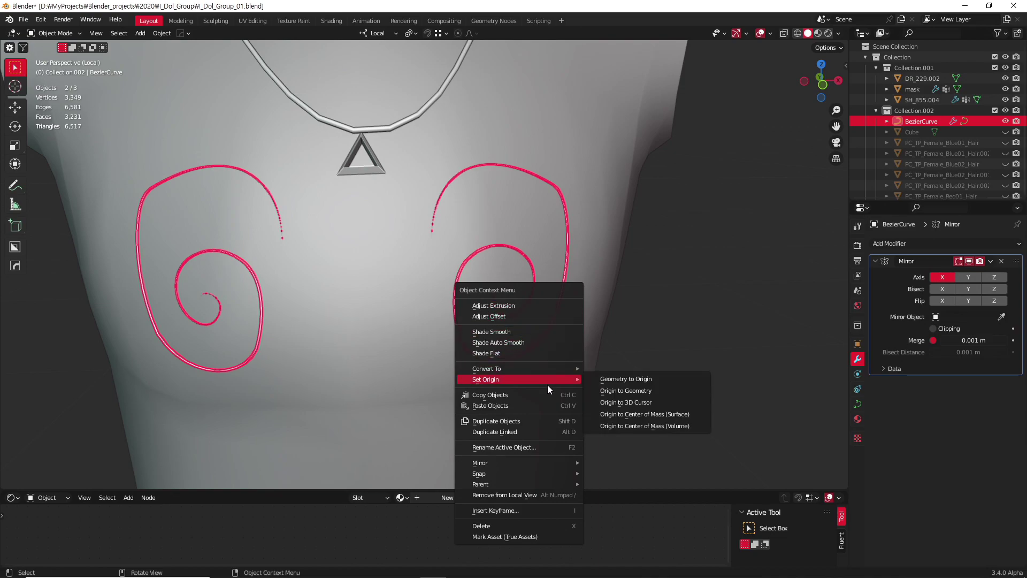
pyautogui.moveTo(516, 368)
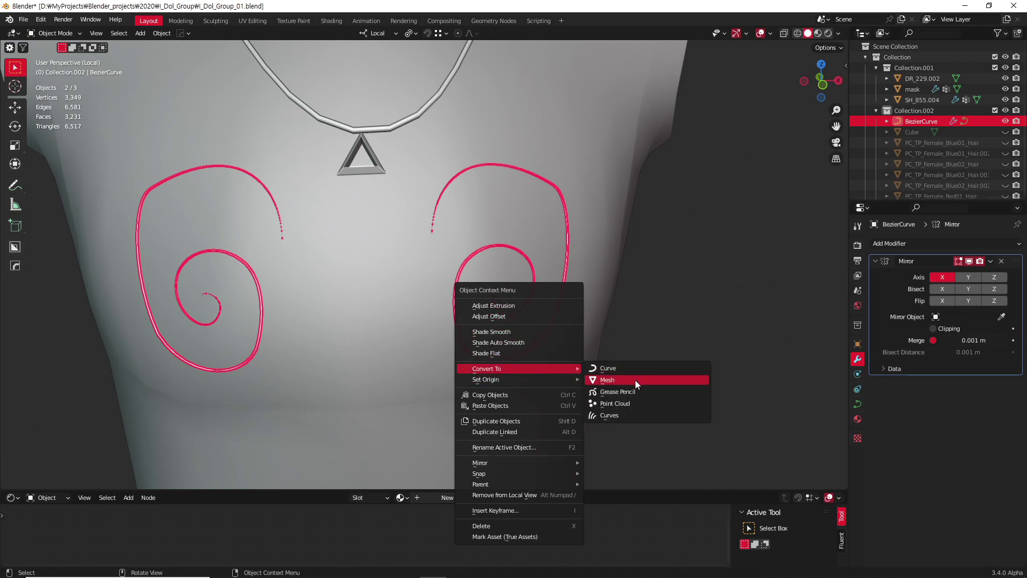
pyautogui.click(636, 385)
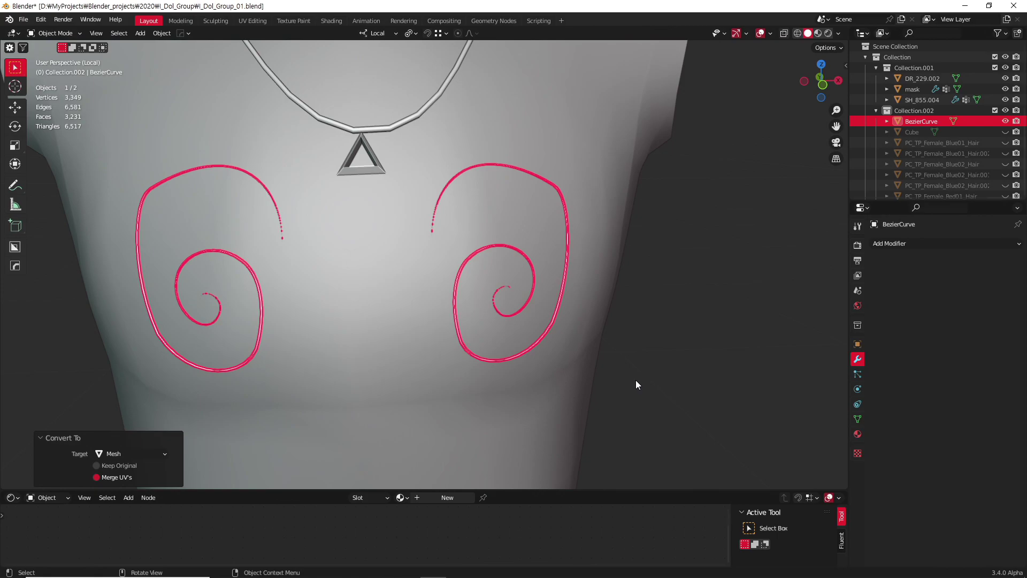
pyautogui.click(688, 316)
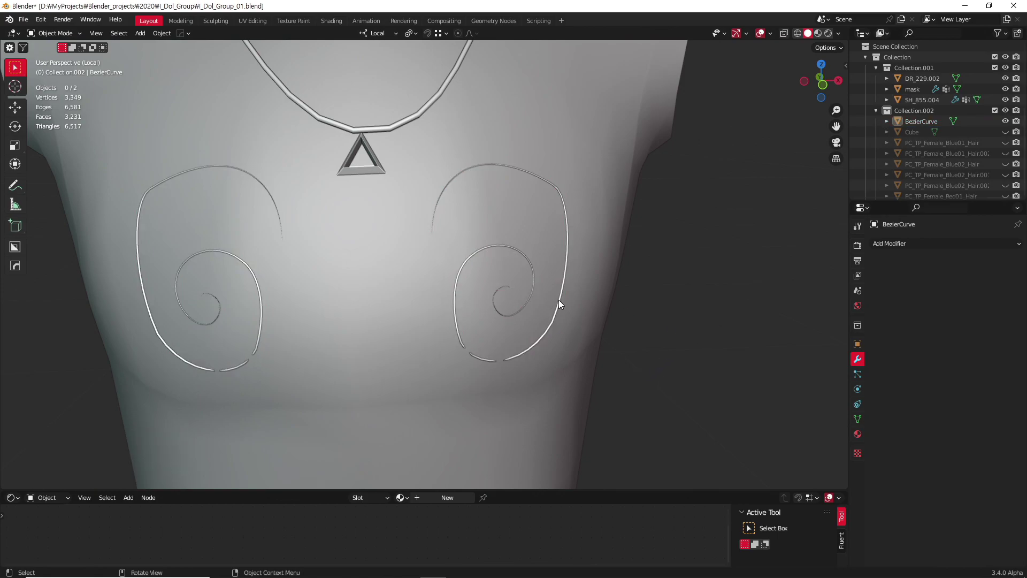
pyautogui.click(558, 304)
pyautogui.press('Tab')
pyautogui.moveTo(717, 348)
pyautogui.mouseDown(button='middle')
pyautogui.moveTo(587, 294)
pyautogui.moveTo(481, 291)
pyautogui.moveTo(610, 291)
pyautogui.mouseUp(button='middle')
pyautogui.press('a')
pyautogui.press('Tab')
# - Add the DR_229.002 shirt body to the selection as the active object
pyautogui.scroll(3, 590, 303)
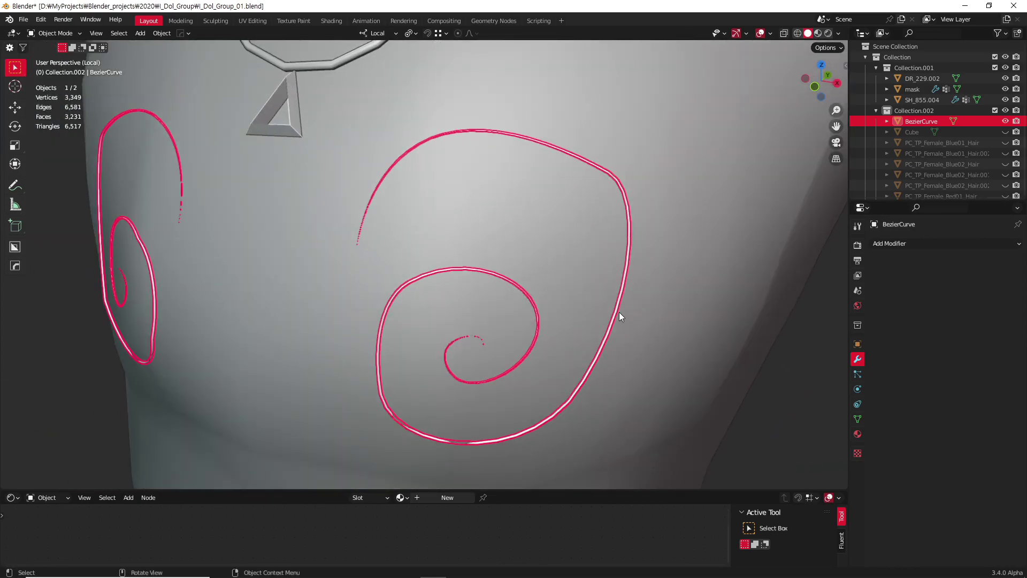
pyautogui.keyDown('shift'); pyautogui.click(698, 318); pyautogui.keyUp('shift')
pyautogui.scroll(-4, 685, 321)
pyautogui.moveTo(670, 326)
pyautogui.mouseDown(button='middle')
pyautogui.moveTo(522, 329)
pyautogui.moveTo(557, 330)
pyautogui.mouseUp(button='middle')
# - Join the spiral mesh into DR_229.002 with Ctrl+J and reselect the combined shirt
pyautogui.press('ctrl')
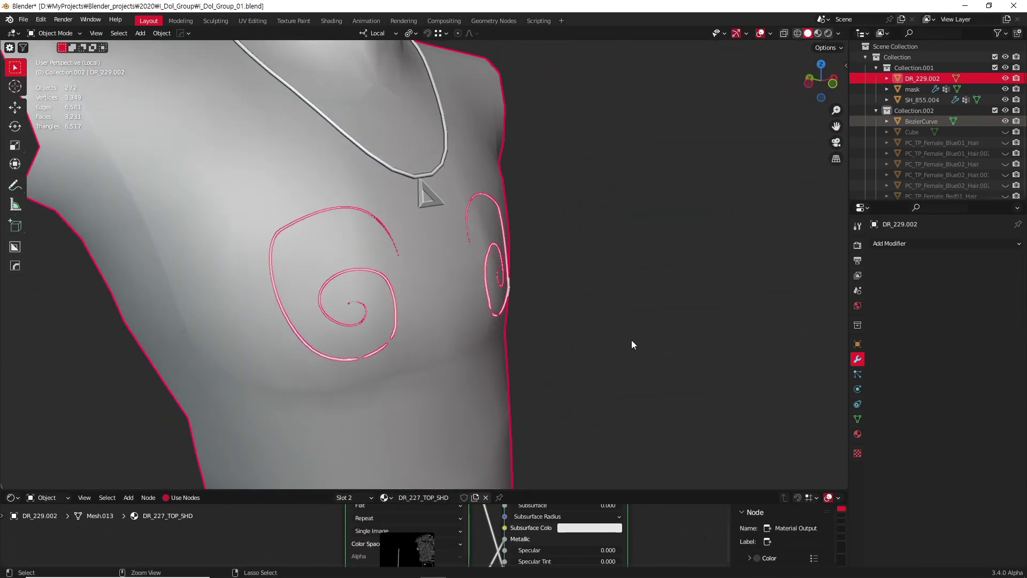
pyautogui.hotkey('ctrl', 'j')
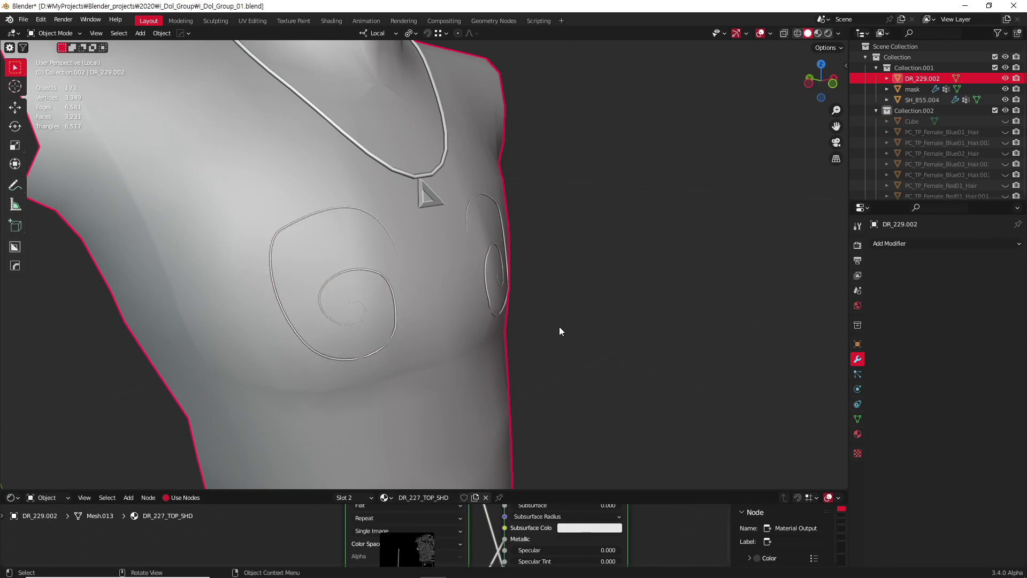
pyautogui.moveTo(559, 326); pyautogui.dragTo(496, 318, button='middle')
pyautogui.press('Tab')
pyautogui.press('Tab')
pyautogui.scroll(-3, 663, 325)
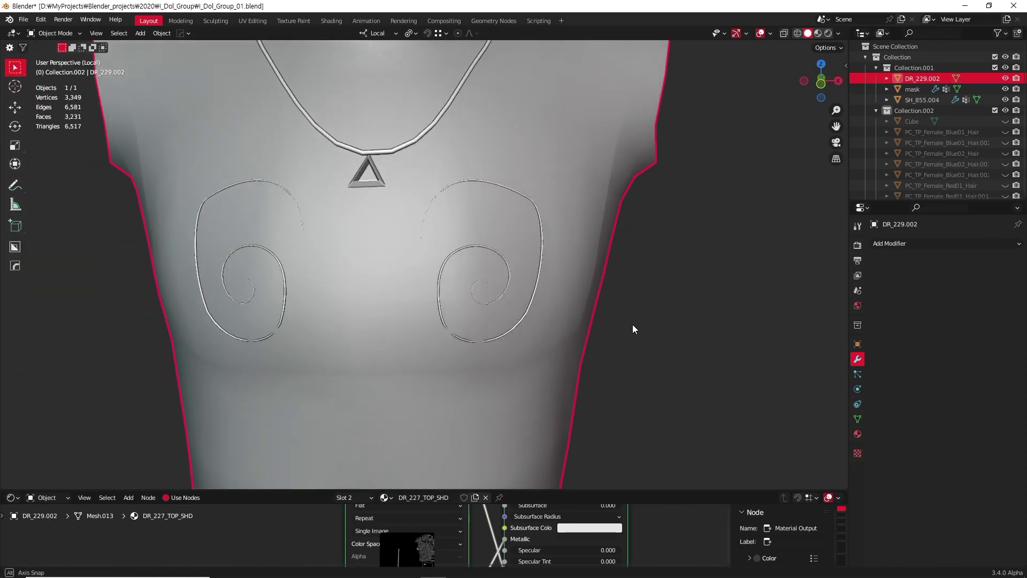
pyautogui.click(702, 331)
pyautogui.click(537, 274)
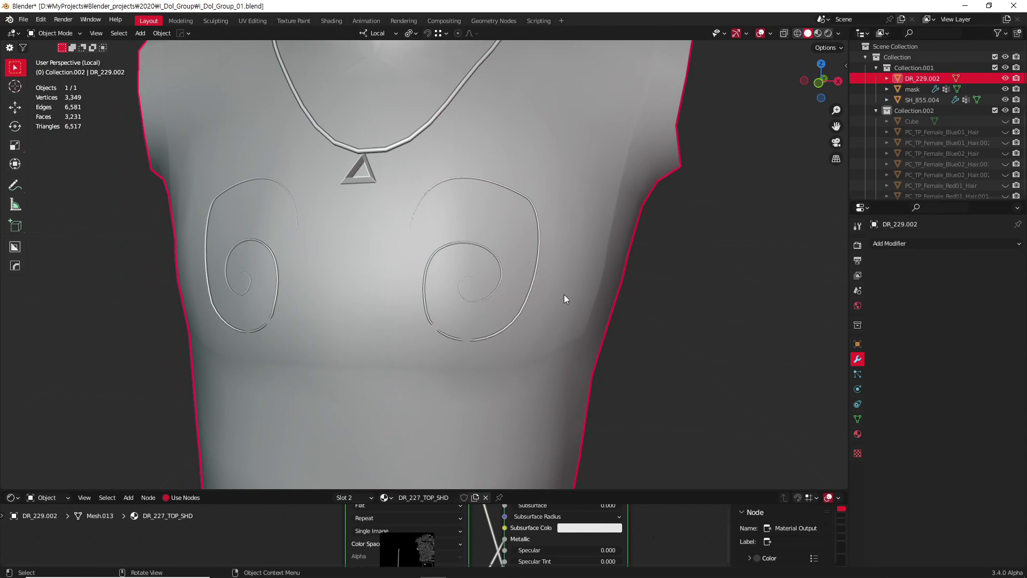
pyautogui.moveTo(576, 287); pyautogui.dragTo(367, 202, button='middle')
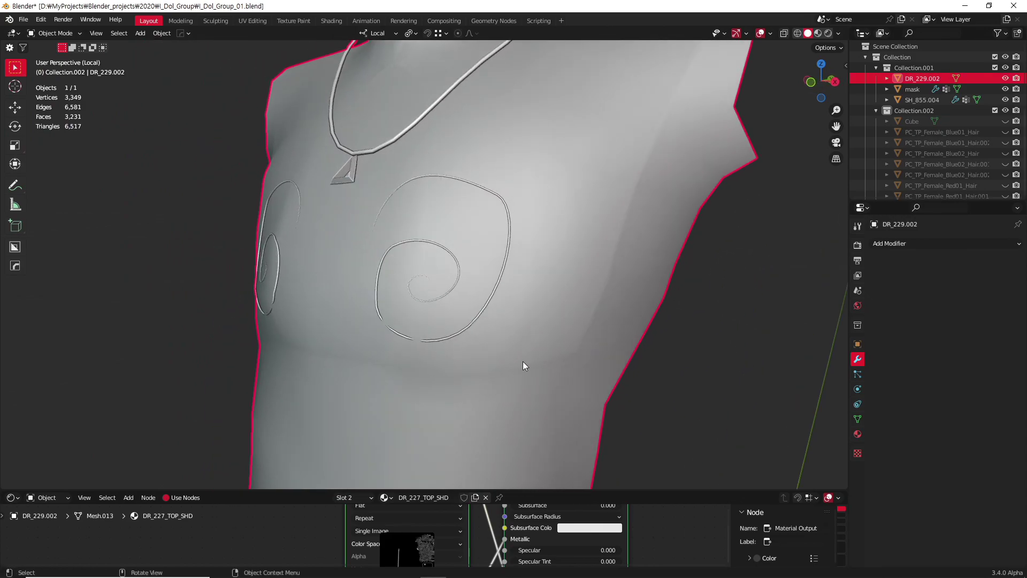
pyautogui.moveTo(577, 377); pyautogui.dragTo(653, 309, button='middle')
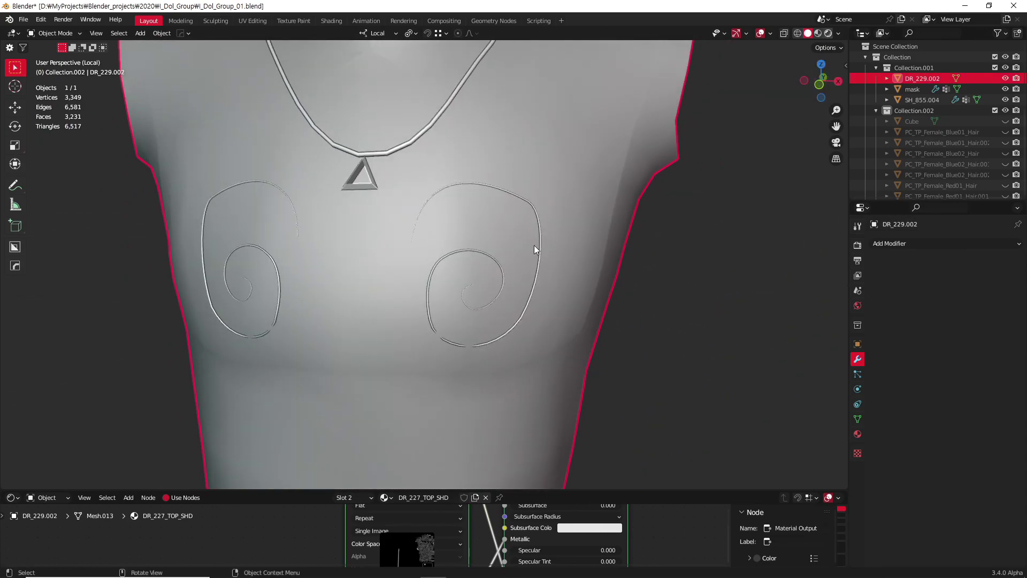
# - Switch to Rendered shading and select only both spirals' linked geometry in Edit Mode
pyautogui.press('z')
pyautogui.moveTo(521, 315); pyautogui.dragTo(528, 292, button='middle')
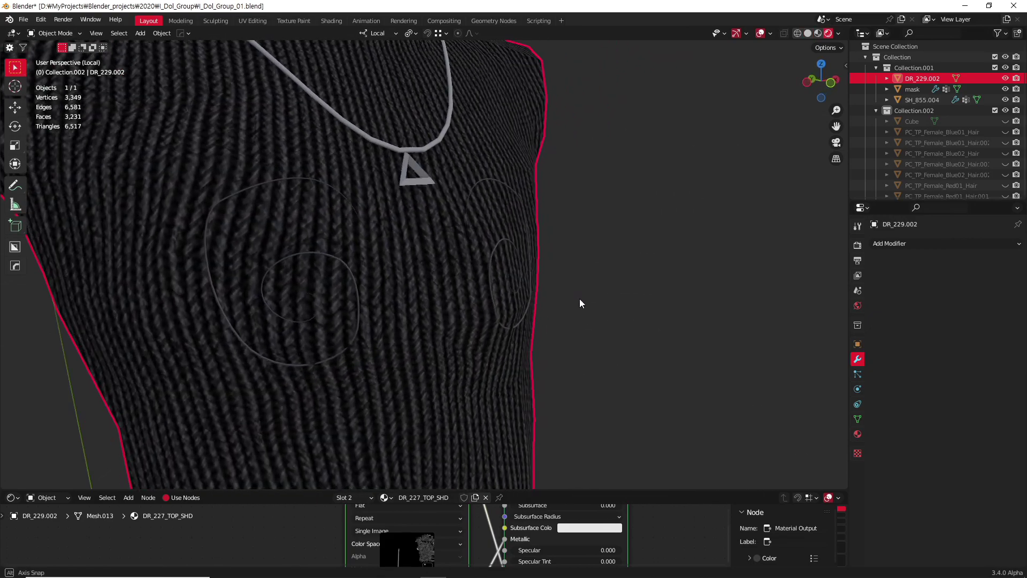
pyautogui.press('Tab')
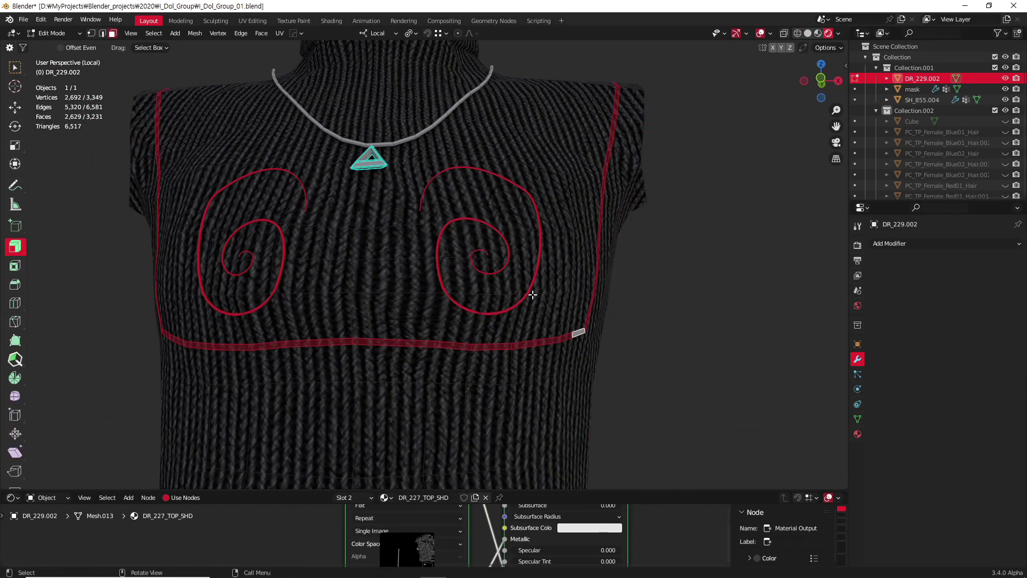
pyautogui.moveTo(677, 327); pyautogui.dragTo(684, 348, button='middle')
pyautogui.hotkey('alt', 'a')
pyautogui.scroll(2, 536, 300)
pyautogui.scroll(2, 579, 337)
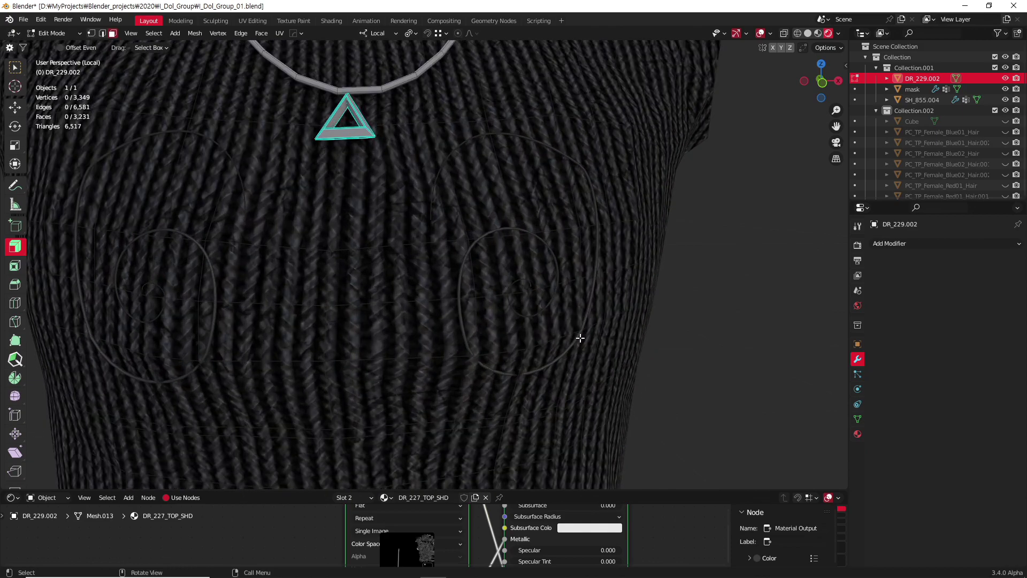
pyautogui.press('l')
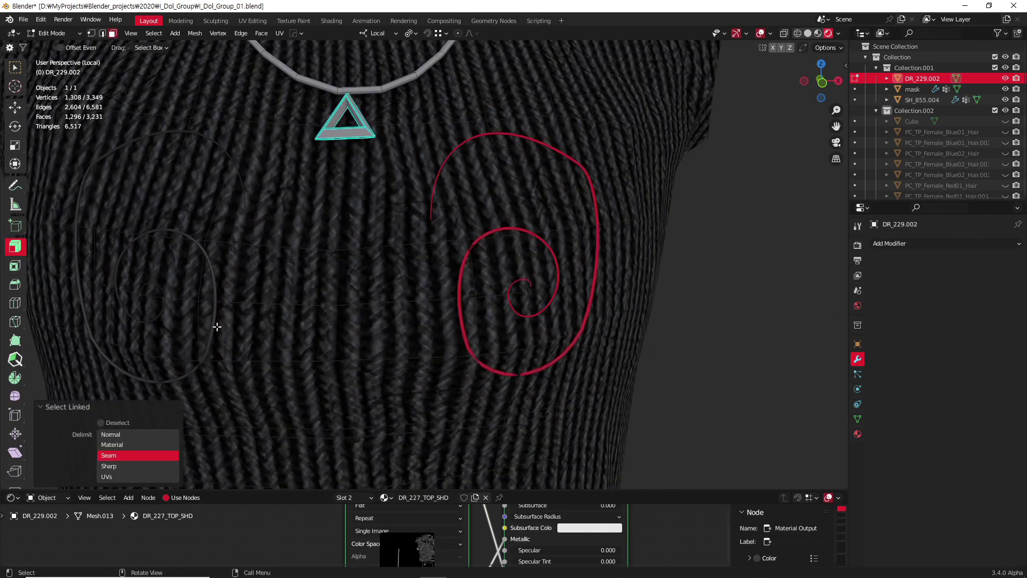
pyautogui.press('l')
# - Create Material.001 in a new slot with Metallic 1.000 and Roughness 0.067
pyautogui.click(858, 434)
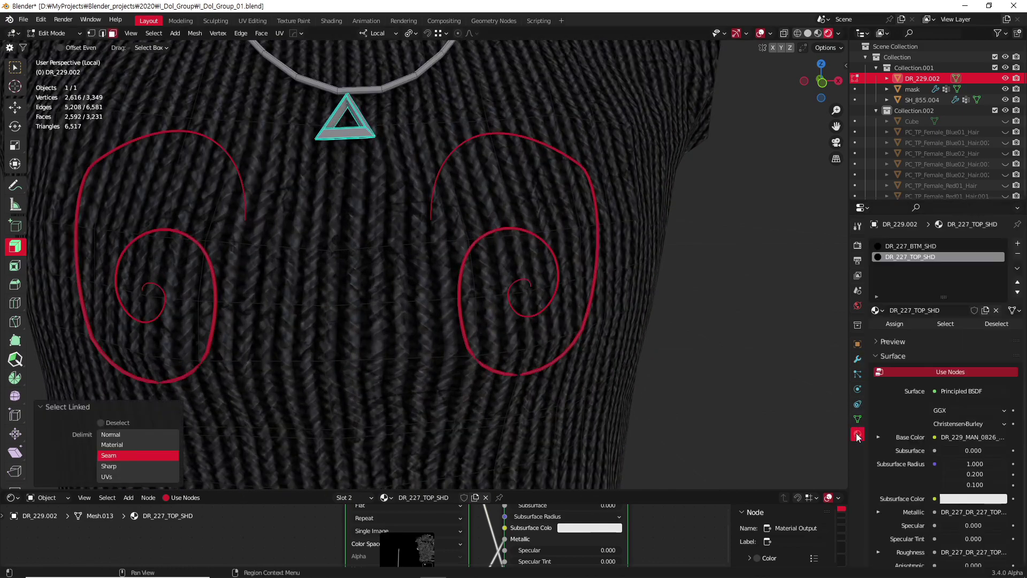
pyautogui.click(1018, 244)
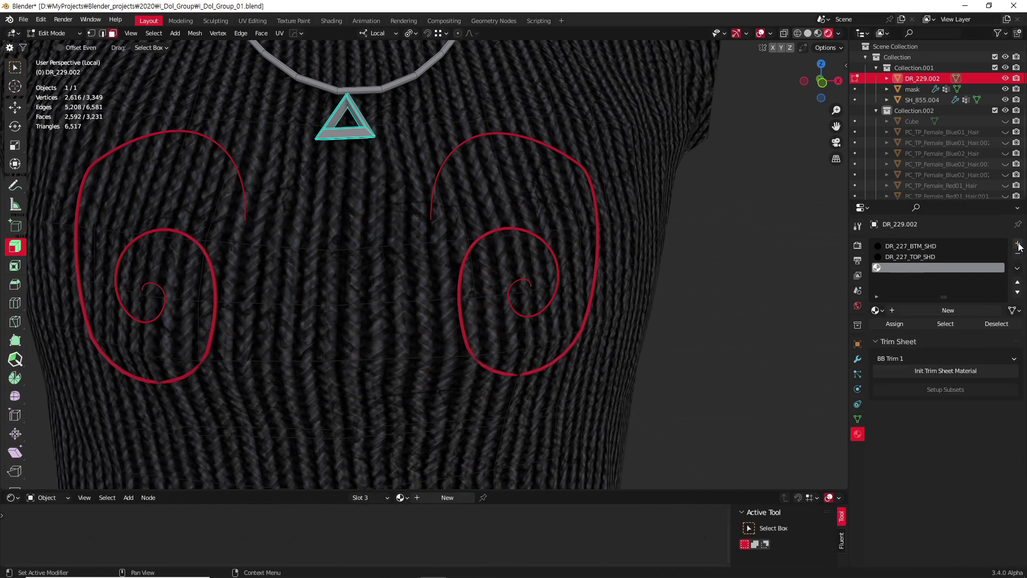
pyautogui.click(946, 312)
pyautogui.scroll(-3, 936, 433)
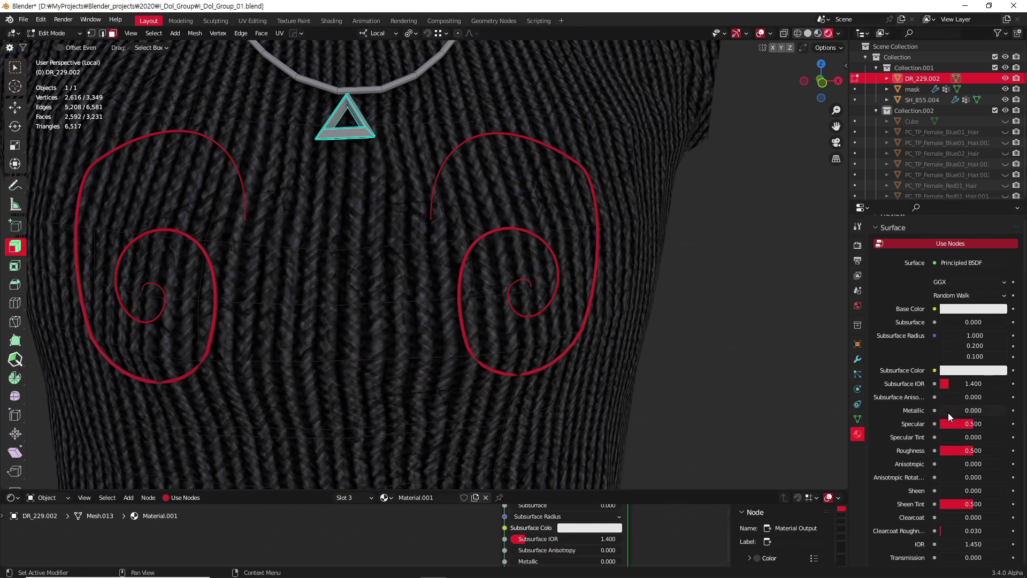
pyautogui.moveTo(947, 411); pyautogui.dragTo(1005, 411)
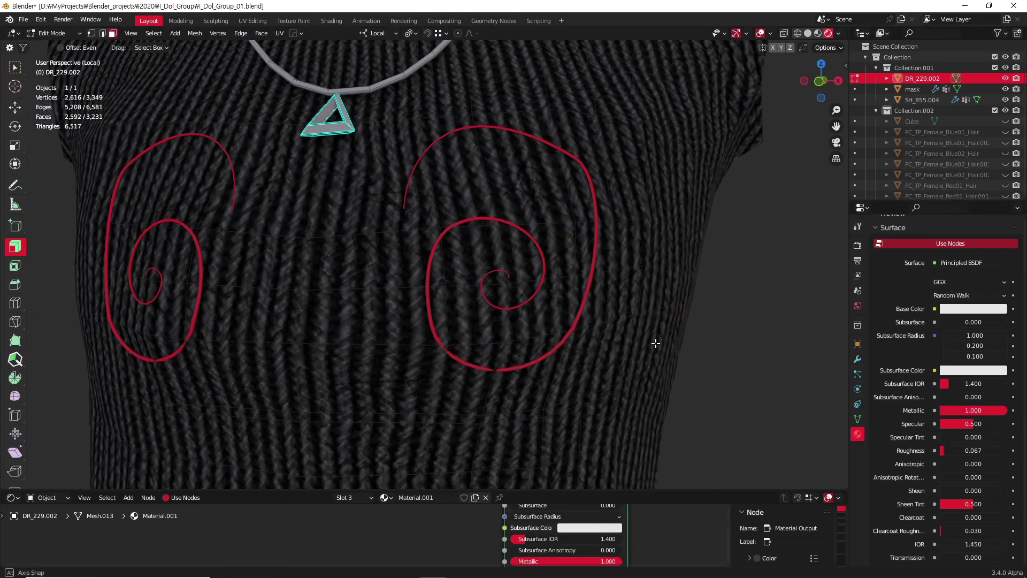
pyautogui.press('Tab')
pyautogui.scroll(3, 762, 359)
pyautogui.moveTo(762, 359)
pyautogui.mouseDown(button='middle')
pyautogui.moveTo(706, 332)
pyautogui.moveTo(611, 312)
pyautogui.mouseUp(button='middle')
# - Assign Material.001 to the selected spirals so they render metallic
pyautogui.click(838, 35)
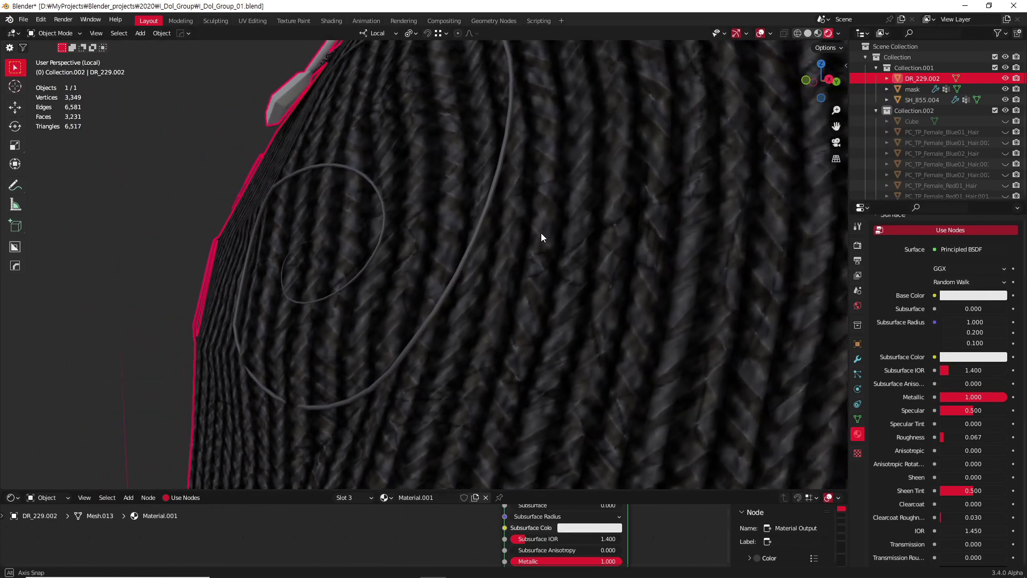
pyautogui.moveTo(541, 232); pyautogui.dragTo(541, 228, button='middle')
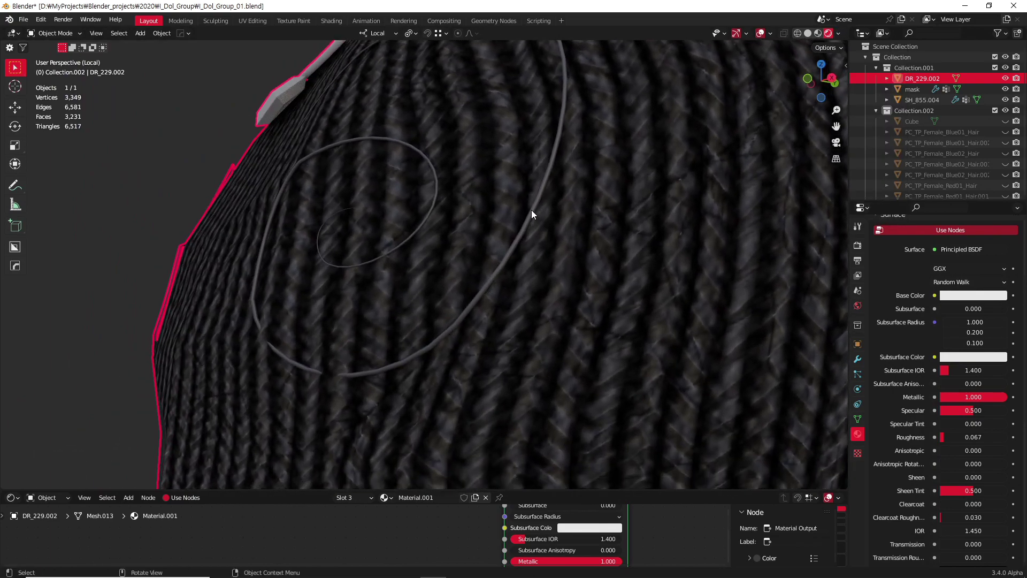
pyautogui.press('Tab')
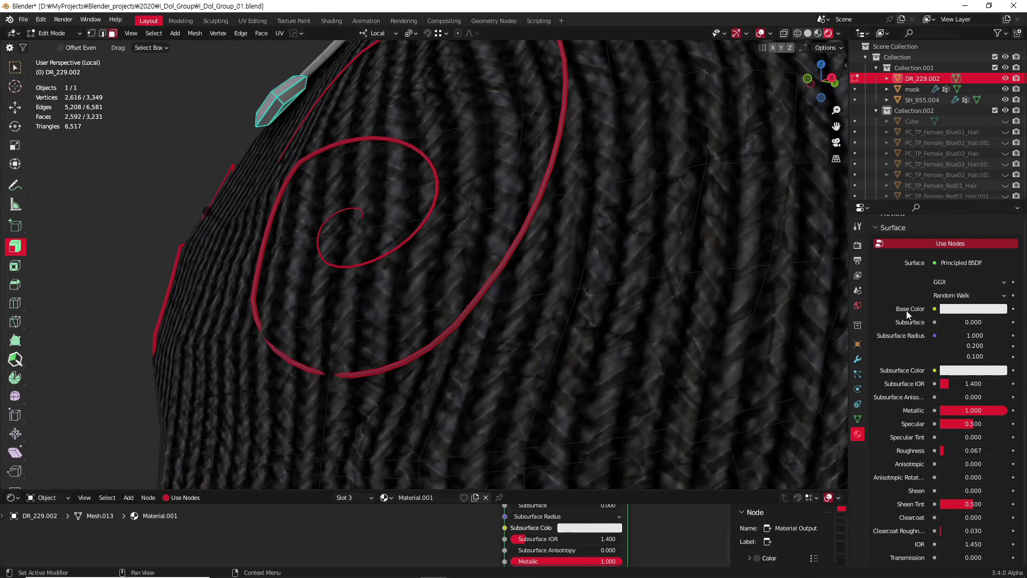
pyautogui.scroll(6, 909, 316)
pyautogui.click(909, 323)
pyautogui.moveTo(692, 293)
pyautogui.mouseDown(button='middle')
pyautogui.moveTo(614, 277)
pyautogui.moveTo(692, 281)
pyautogui.moveTo(689, 306)
pyautogui.moveTo(579, 270)
pyautogui.moveTo(424, 349)
pyautogui.moveTo(512, 348)
pyautogui.mouseUp(button='middle')
pyautogui.press('Tab')
pyautogui.scroll(3, 511, 347)
# - Slide and slightly nudge the selected spiral edges, then return to Object Mode
pyautogui.press('Tab')
pyautogui.moveTo(560, 373); pyautogui.dragTo(645, 387, button='middle')
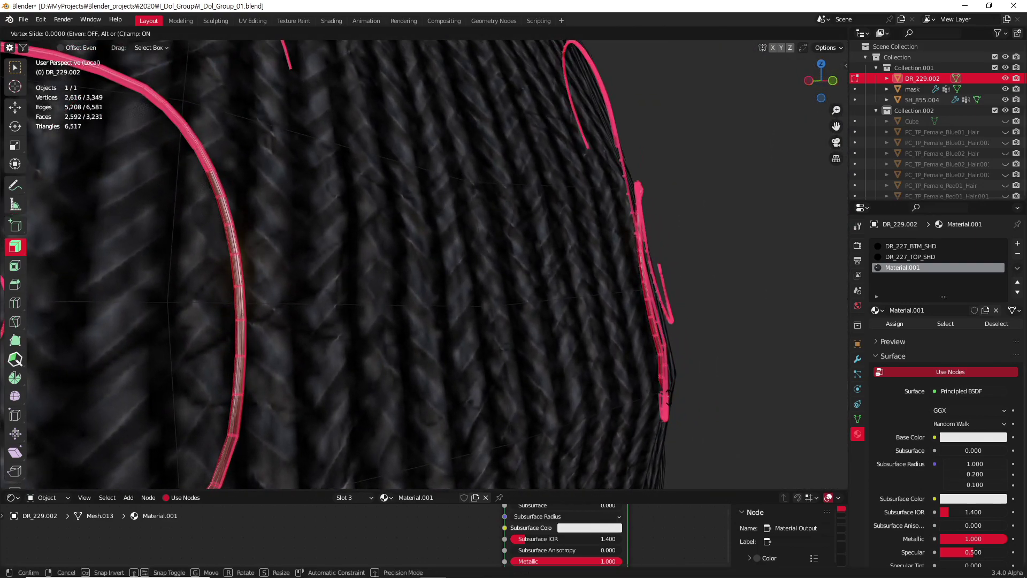
pyautogui.press('g')
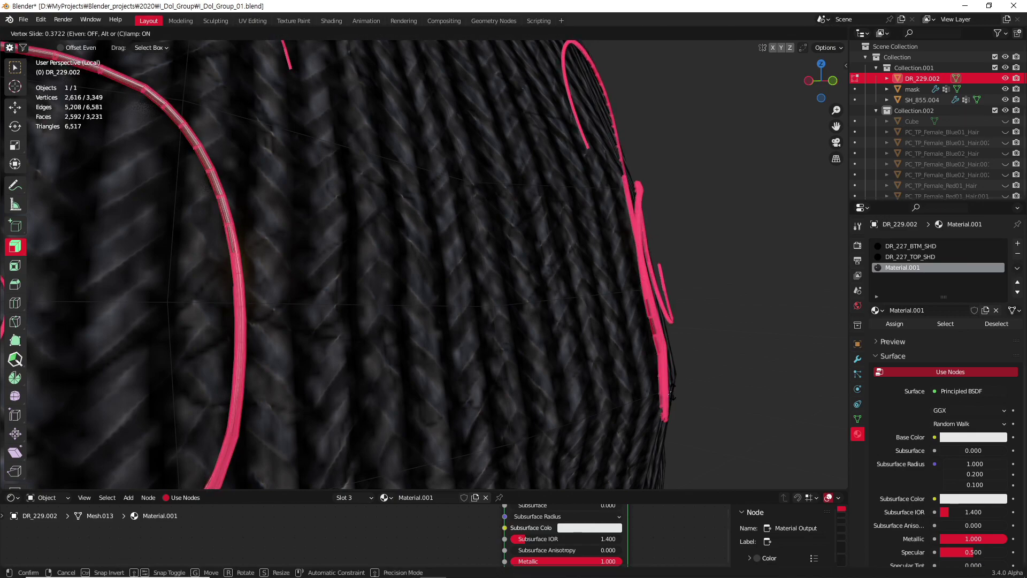
pyautogui.click(675, 392)
pyautogui.press('g')
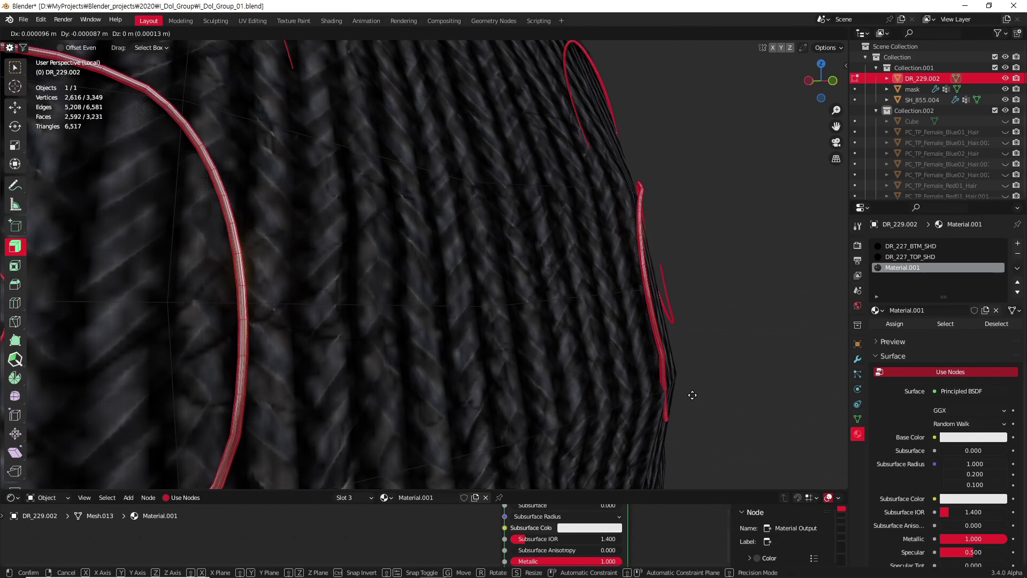
pyautogui.click(694, 395)
pyautogui.moveTo(694, 396); pyautogui.dragTo(586, 355, button='middle')
pyautogui.press('Tab')
pyautogui.scroll(2, 588, 355)
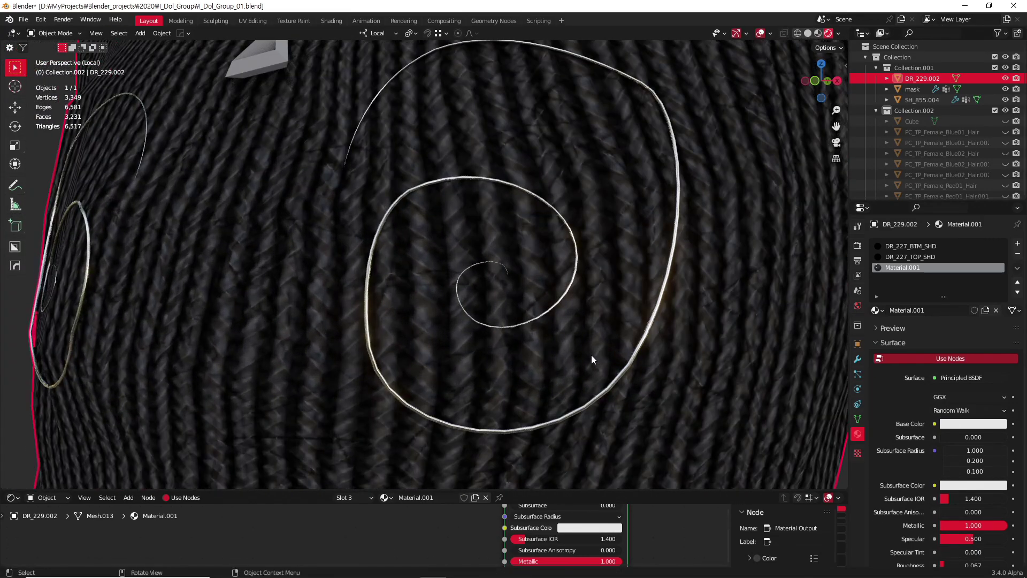
# - Review the silver-spiral shirt from the front, deselect it, and bring up File > Import
pyautogui.scroll(2, 589, 355)
pyautogui.scroll(-2, 589, 355)
pyautogui.scroll(-4, 590, 354)
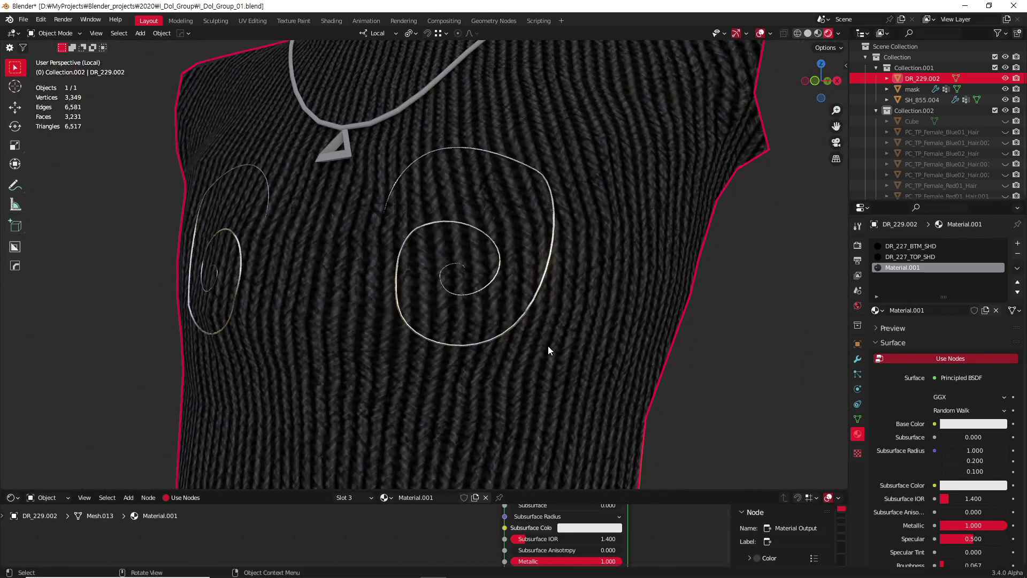
pyautogui.moveTo(550, 348)
pyautogui.mouseDown(button='middle')
pyautogui.moveTo(551, 328)
pyautogui.moveTo(631, 388)
pyautogui.moveTo(511, 328)
pyautogui.mouseUp(button='middle')
pyautogui.scroll(-4, 633, 376)
pyautogui.scroll(-2, 685, 375)
pyautogui.scroll(-2, 691, 374)
pyautogui.click(692, 374)
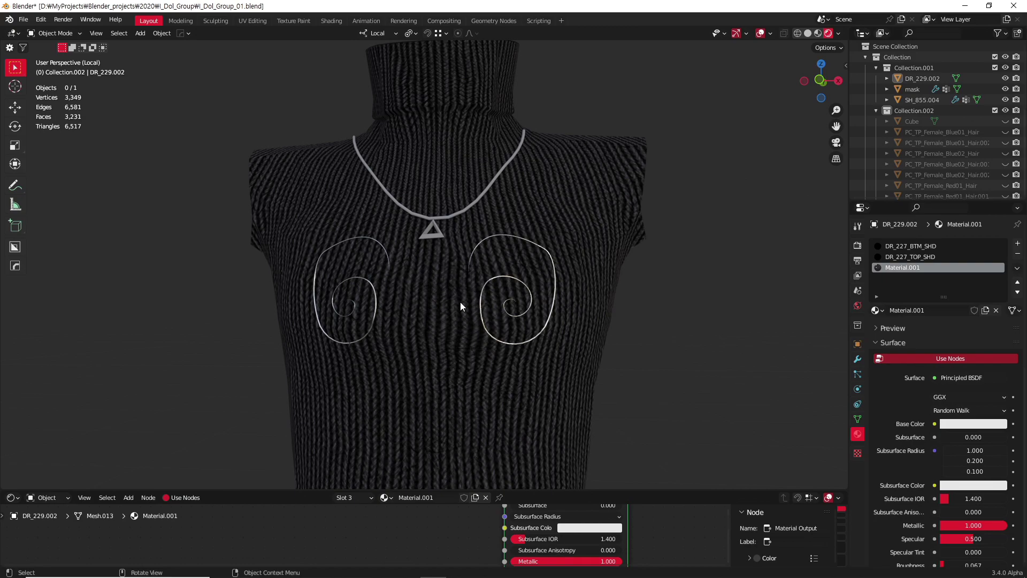
pyautogui.click(23, 19)
pyautogui.moveTo(40, 164)
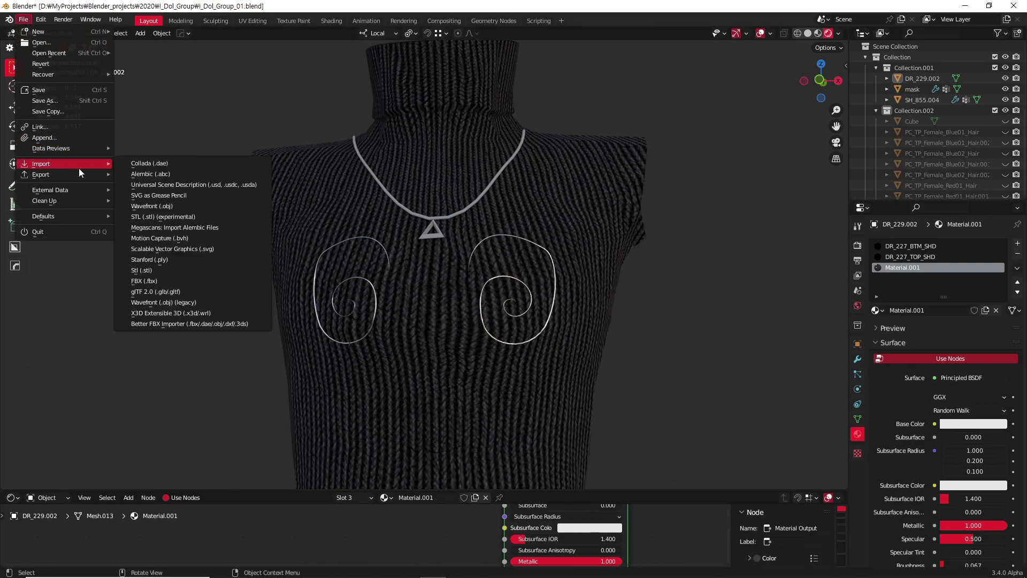
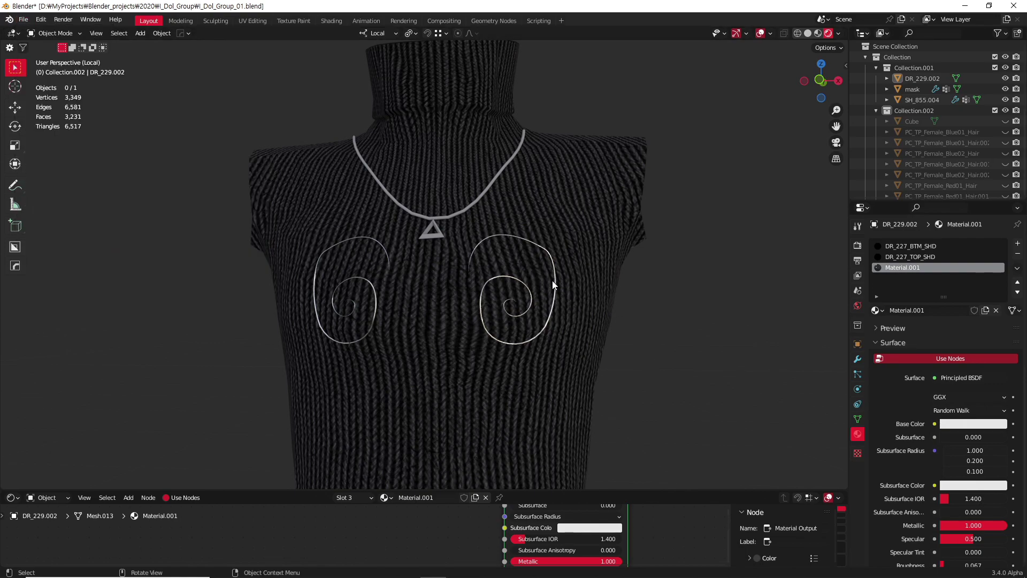
# - Select the knit top and check a decal face's material in Edit Mode
pyautogui.click(550, 313)
pyautogui.press('q')
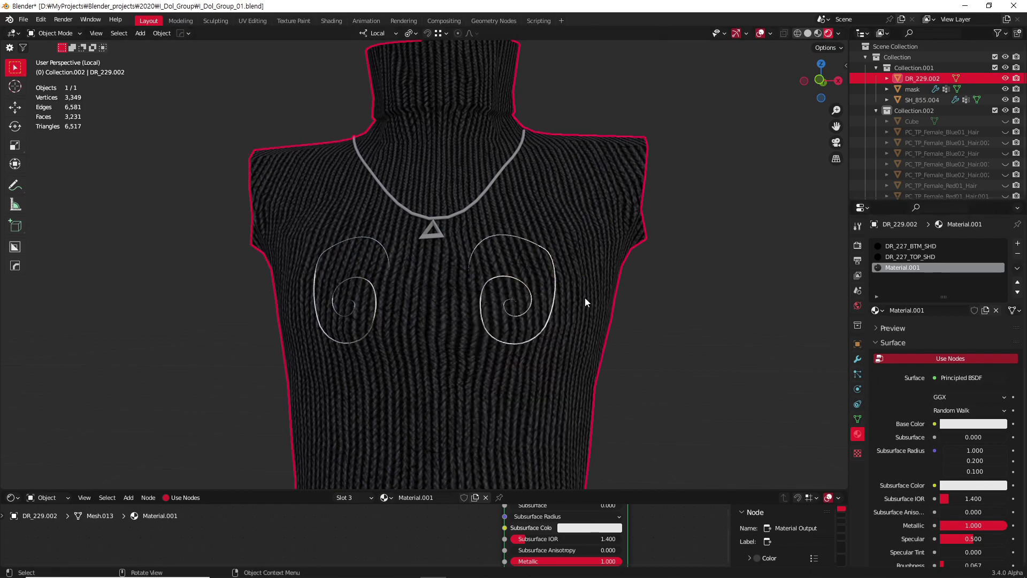
pyautogui.press('Tab')
pyautogui.click(551, 321)
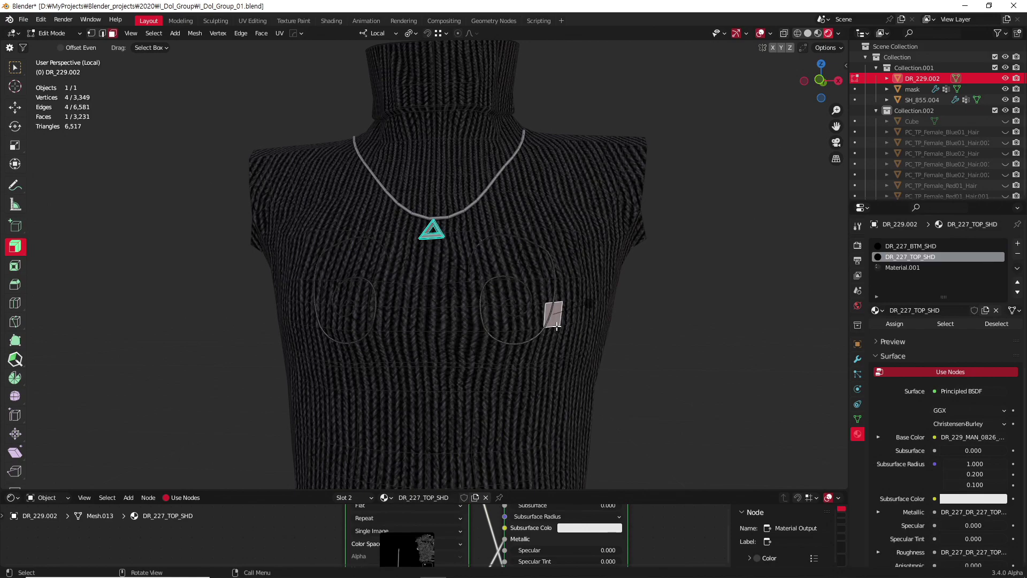
pyautogui.press('Tab')
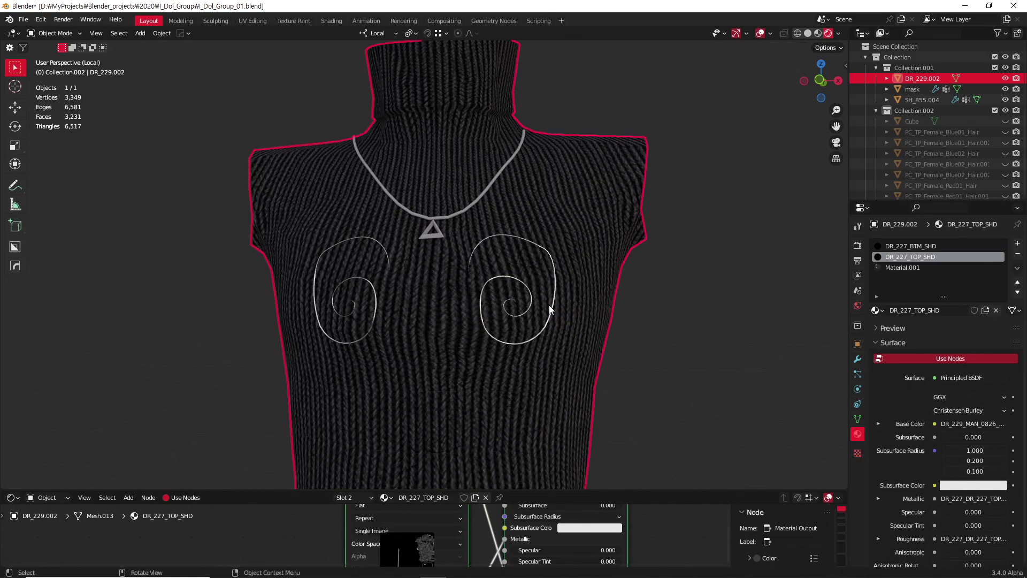
# - Box-select the vertices near the right spiral decal in vertex mode
pyautogui.scroll(3, 518, 276)
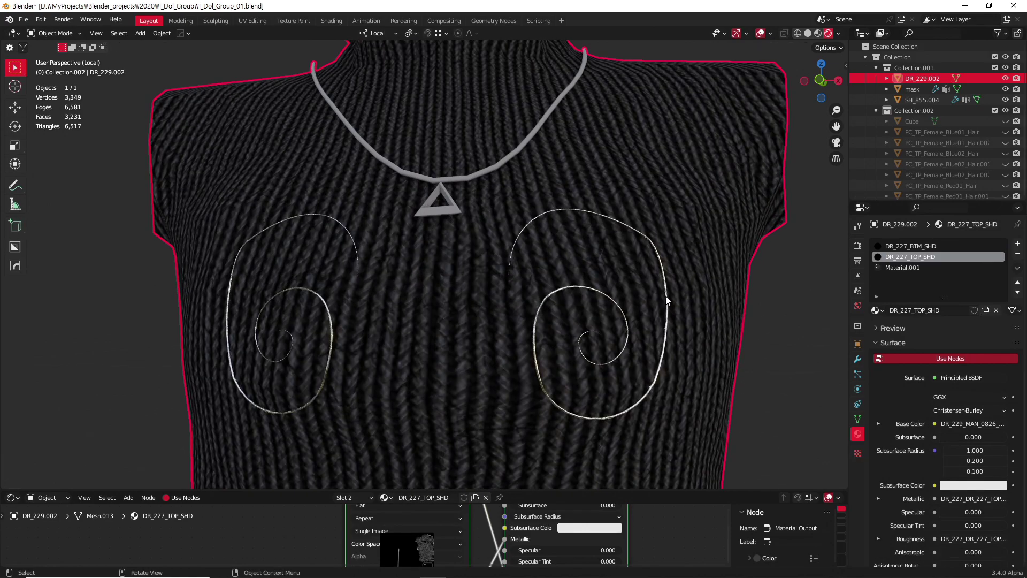
pyautogui.press('Tab')
pyautogui.press('1')
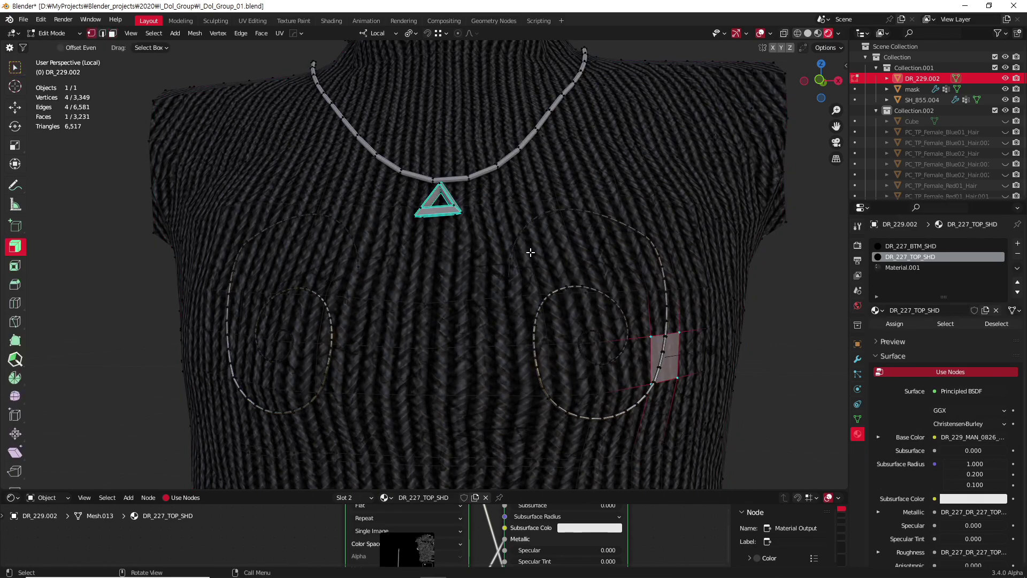
pyautogui.moveTo(494, 272); pyautogui.dragTo(527, 297)
pyautogui.press('Tab')
# - Deselect the top, orbit to a frontal torso view, and exit Local View
pyautogui.scroll(-3, 521, 289)
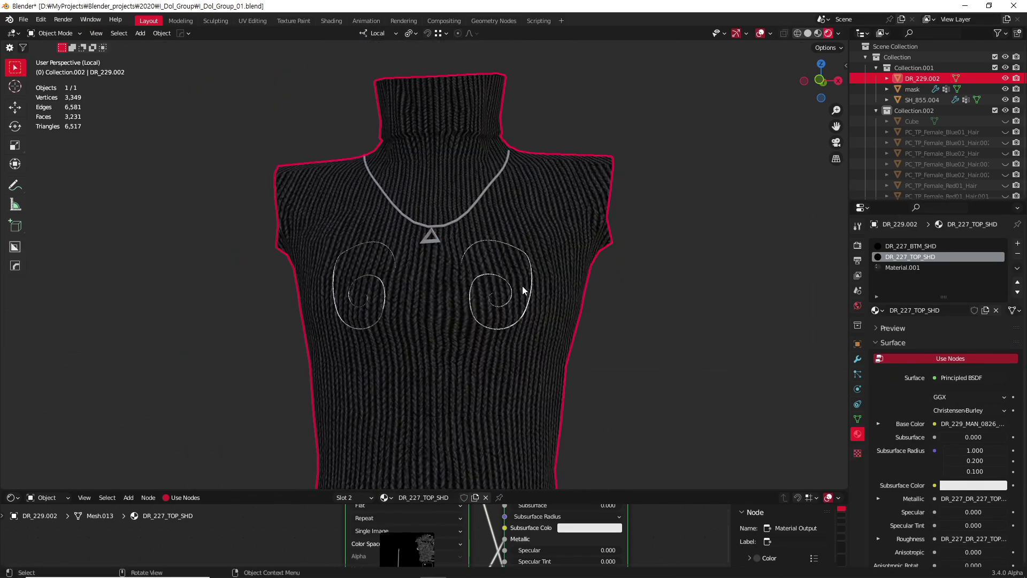
pyautogui.scroll(-2, 547, 297)
pyautogui.scroll(-2, 567, 302)
pyautogui.click(572, 303)
pyautogui.moveTo(572, 303)
pyautogui.mouseDown(button='middle')
pyautogui.moveTo(572, 316)
pyautogui.moveTo(614, 331)
pyautogui.moveTo(562, 311)
pyautogui.mouseUp(button='middle')
pyautogui.scroll(4, 614, 331)
pyautogui.scroll(3, 562, 311)
pyautogui.moveTo(639, 328); pyautogui.dragTo(565, 316, button='middle')
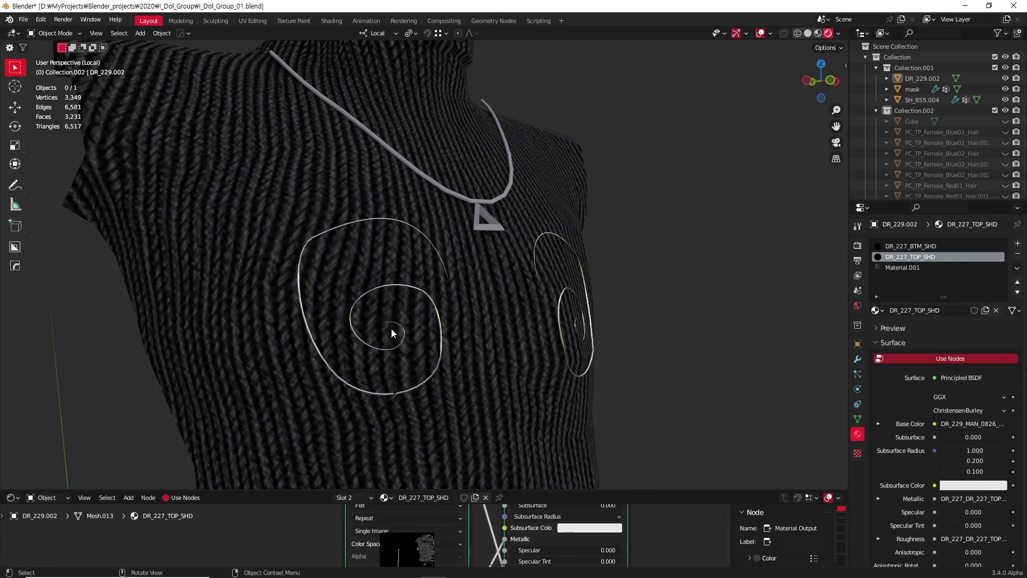
pyautogui.scroll(-2, 390, 329)
pyautogui.moveTo(390, 329); pyautogui.dragTo(503, 284, button='middle')
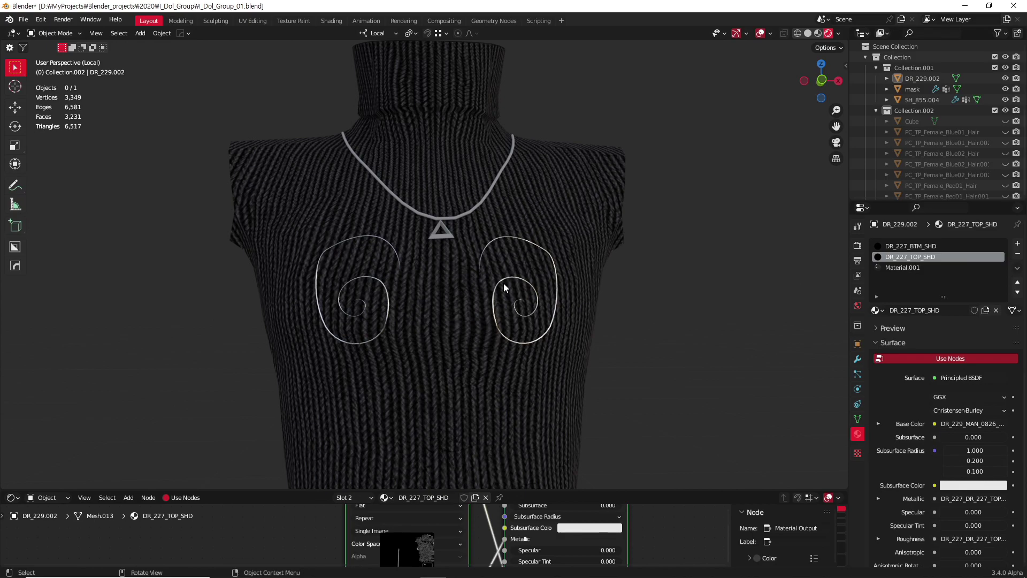
pyautogui.press('KP_Divide')
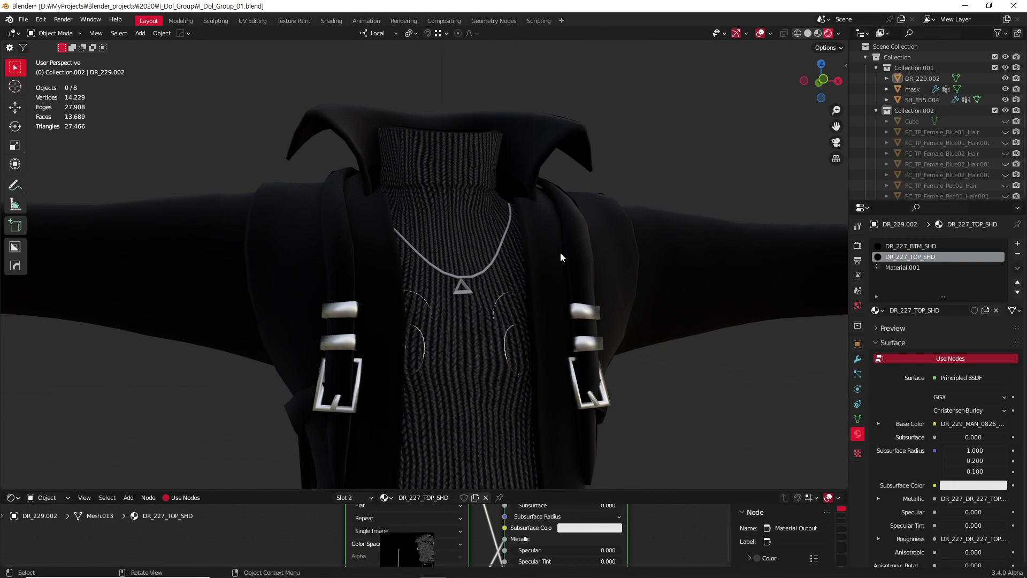
# - Orbit, zoom in and pan the viewport onto the sweater and necklace
pyautogui.moveTo(560, 257)
pyautogui.mouseDown(button='middle')
pyautogui.moveTo(572, 289)
pyautogui.moveTo(526, 387)
pyautogui.moveTo(657, 323)
pyautogui.moveTo(647, 357)
pyautogui.moveTo(624, 357)
pyautogui.mouseUp(button='middle')
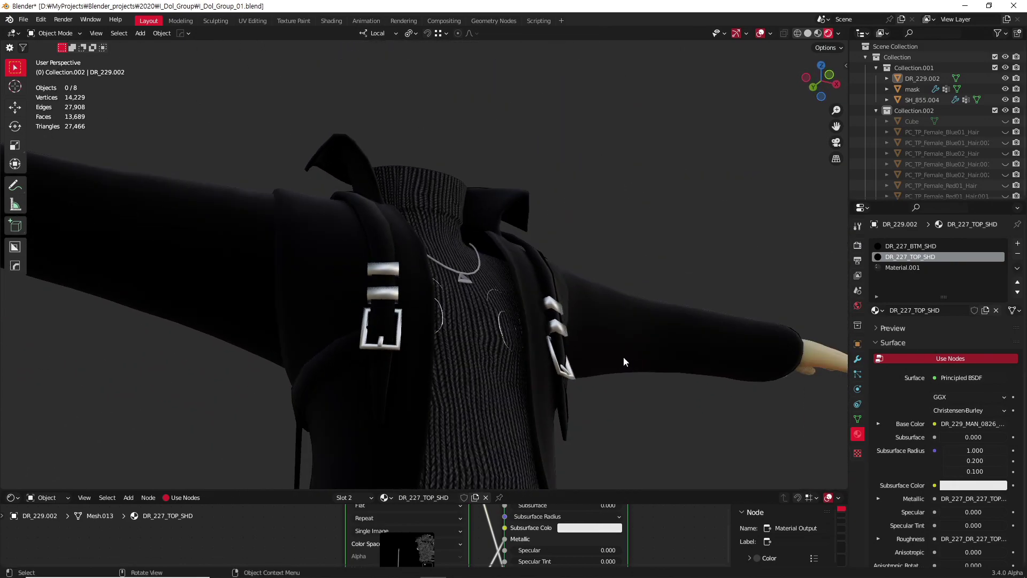
pyautogui.scroll(2, 535, 353)
pyautogui.scroll(2, 572, 380)
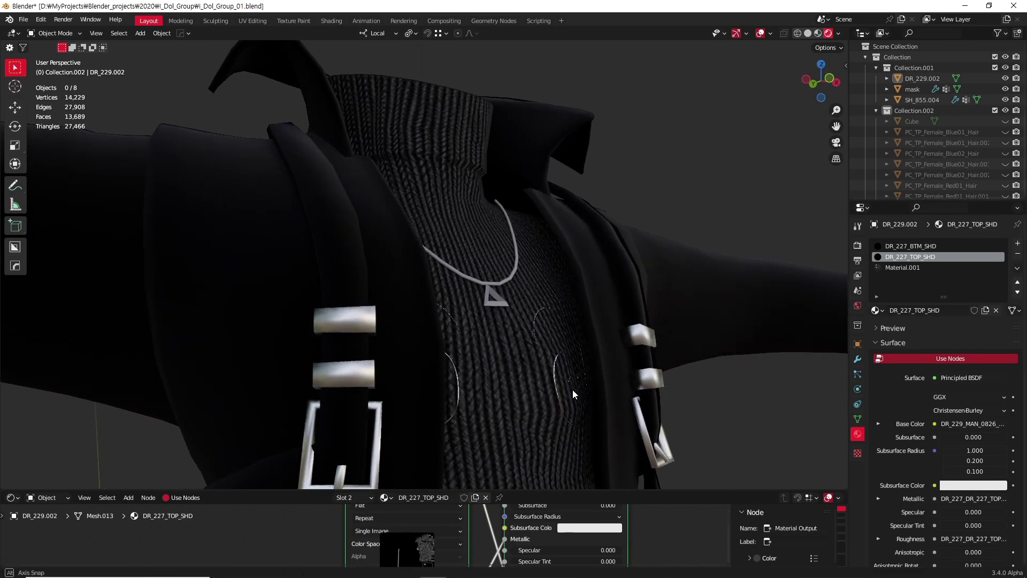
pyautogui.scroll(2, 573, 389)
pyautogui.moveTo(573, 389)
pyautogui.keyDown('shift'); pyautogui.mouseDown(button='middle')
pyautogui.moveTo(465, 259)
pyautogui.moveTo(387, 290)
pyautogui.mouseUp(button='middle'); pyautogui.keyUp('shift')
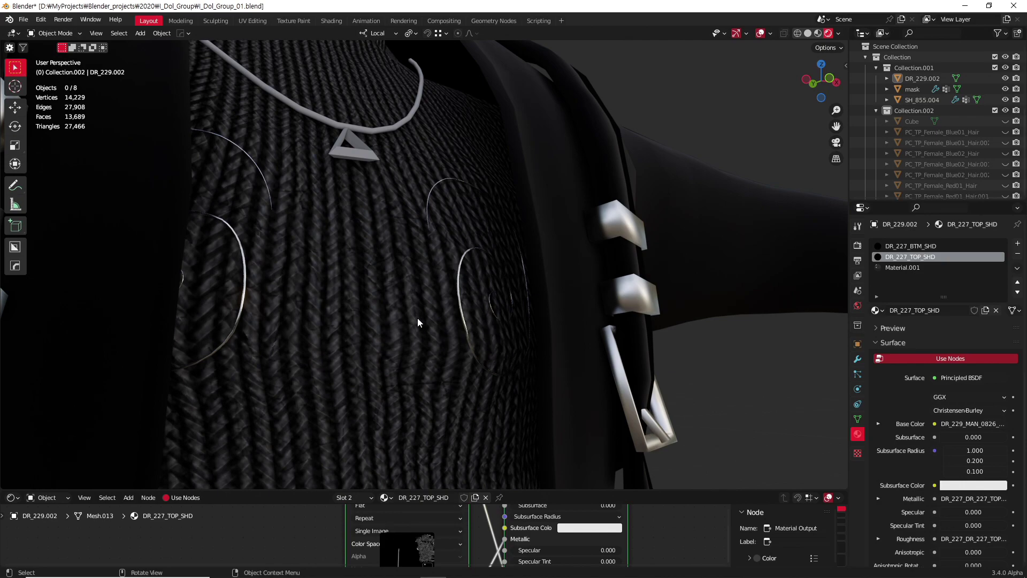
# - Enlarge the node editor and unlink the Normal Map node from the Principled BSDF Normal input
pyautogui.moveTo(659, 490); pyautogui.dragTo(659, 357)
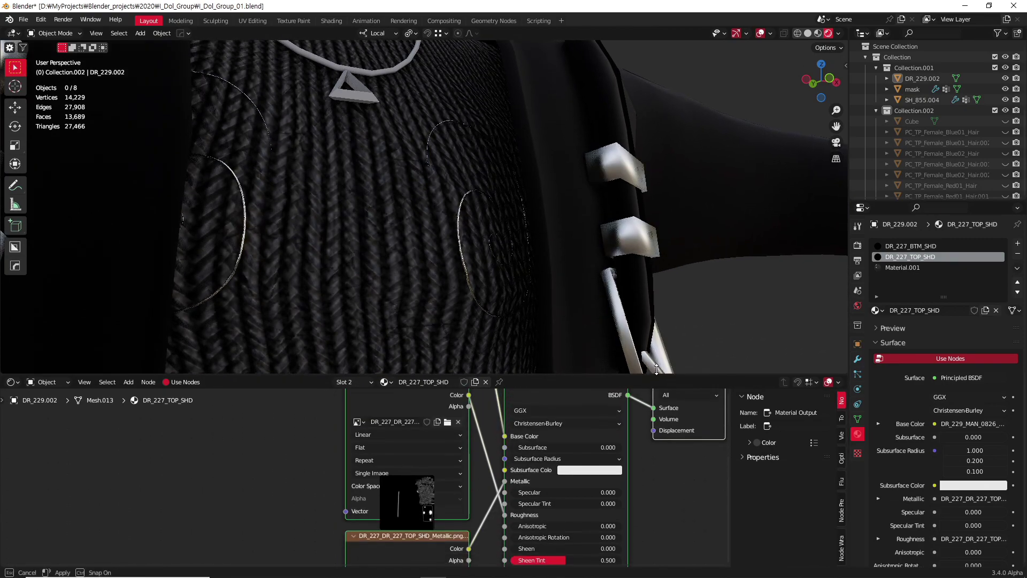
pyautogui.scroll(-1, 653, 519)
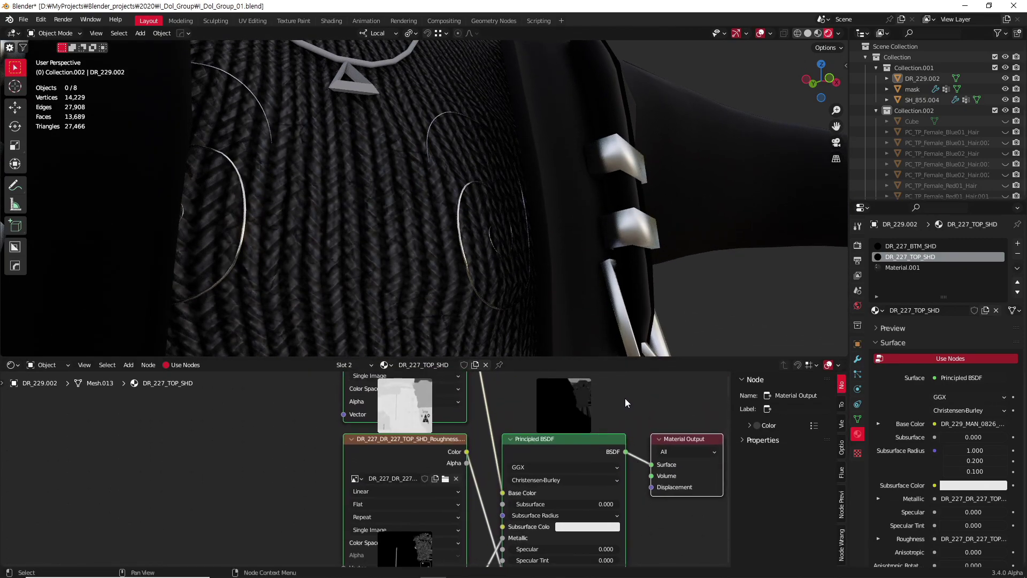
pyautogui.moveTo(624, 398); pyautogui.dragTo(625, 489, button='middle')
pyautogui.moveTo(542, 510); pyautogui.dragTo(508, 429, button='middle')
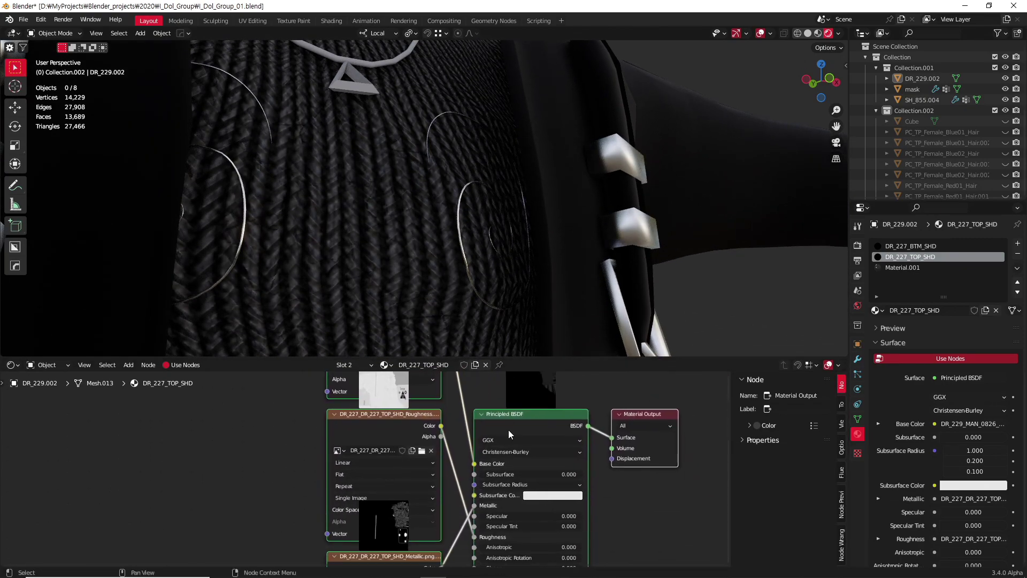
pyautogui.moveTo(534, 556); pyautogui.dragTo(571, 470, button='middle')
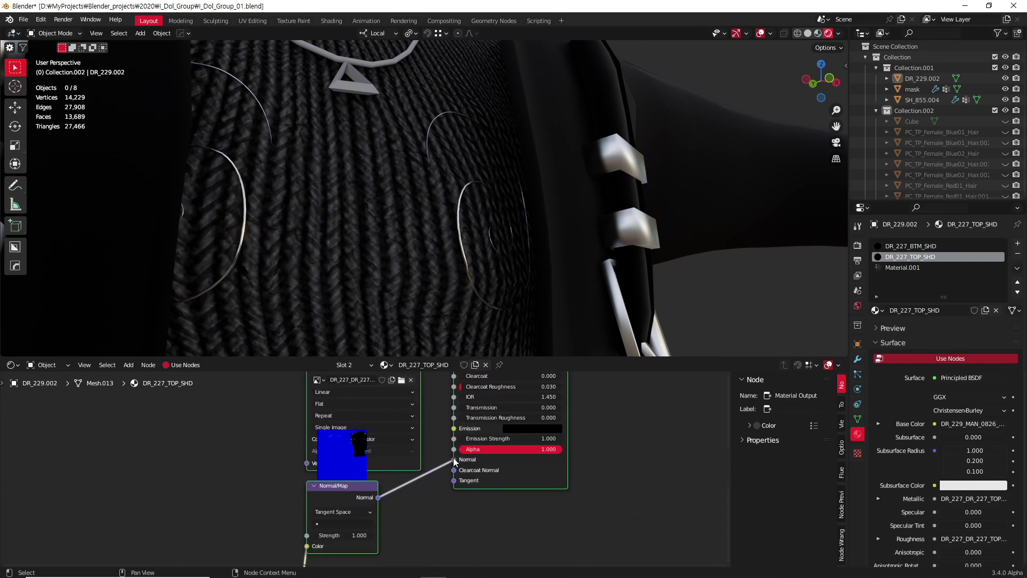
pyautogui.moveTo(454, 459); pyautogui.dragTo(437, 499)
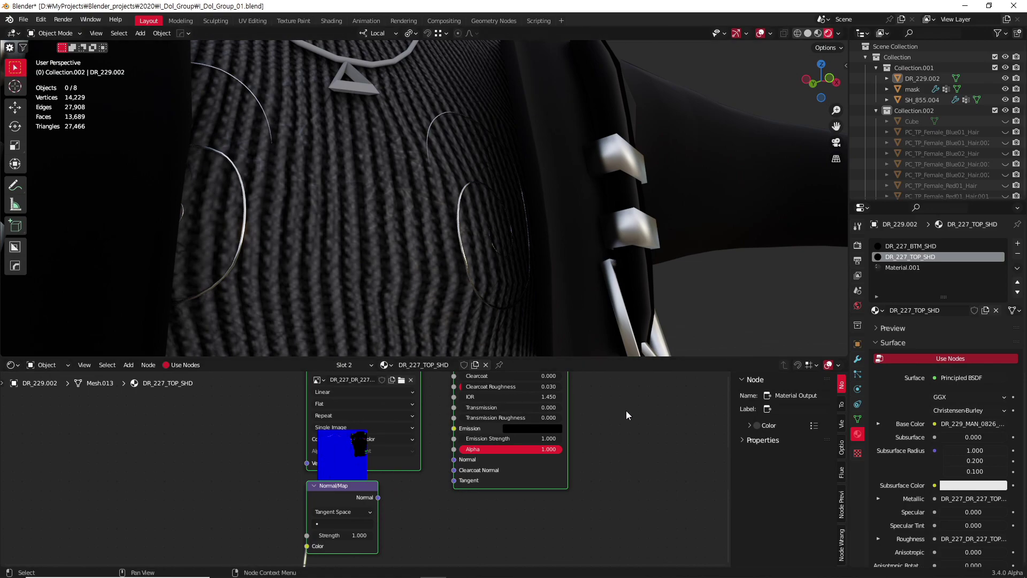
pyautogui.moveTo(486, 229)
pyautogui.mouseDown(button='middle')
pyautogui.moveTo(440, 220)
pyautogui.moveTo(445, 262)
pyautogui.moveTo(473, 213)
pyautogui.moveTo(486, 271)
pyautogui.moveTo(467, 187)
pyautogui.moveTo(432, 269)
pyautogui.moveTo(453, 237)
pyautogui.moveTo(513, 278)
pyautogui.moveTo(541, 260)
pyautogui.mouseUp(button='middle')
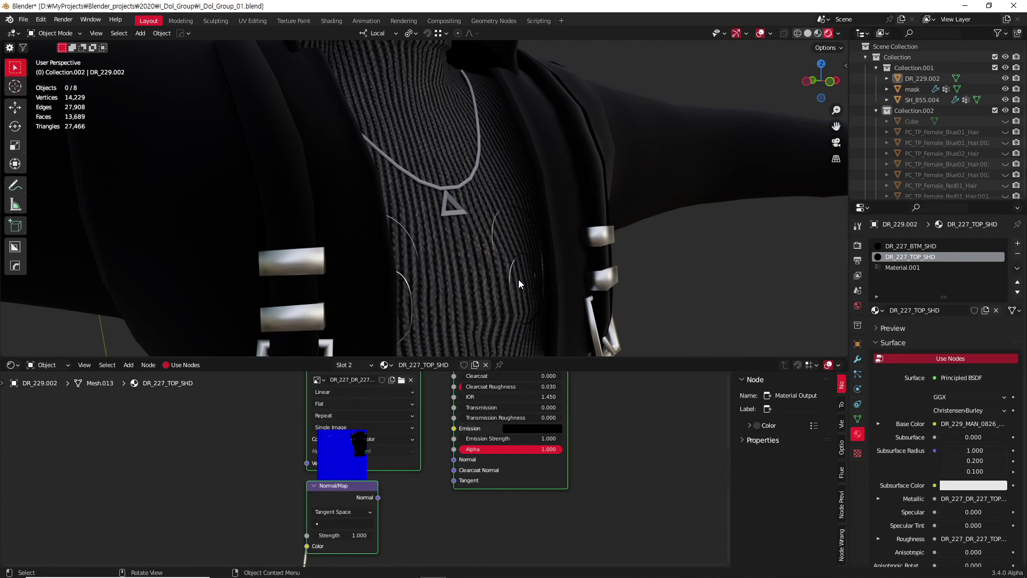
pyautogui.scroll(-3, 537, 288)
pyautogui.scroll(-2, 538, 294)
pyautogui.moveTo(559, 287)
pyautogui.mouseDown(button='middle')
pyautogui.moveTo(387, 265)
pyautogui.moveTo(531, 260)
pyautogui.moveTo(589, 197)
pyautogui.mouseUp(button='middle')
pyautogui.scroll(2, 531, 260)
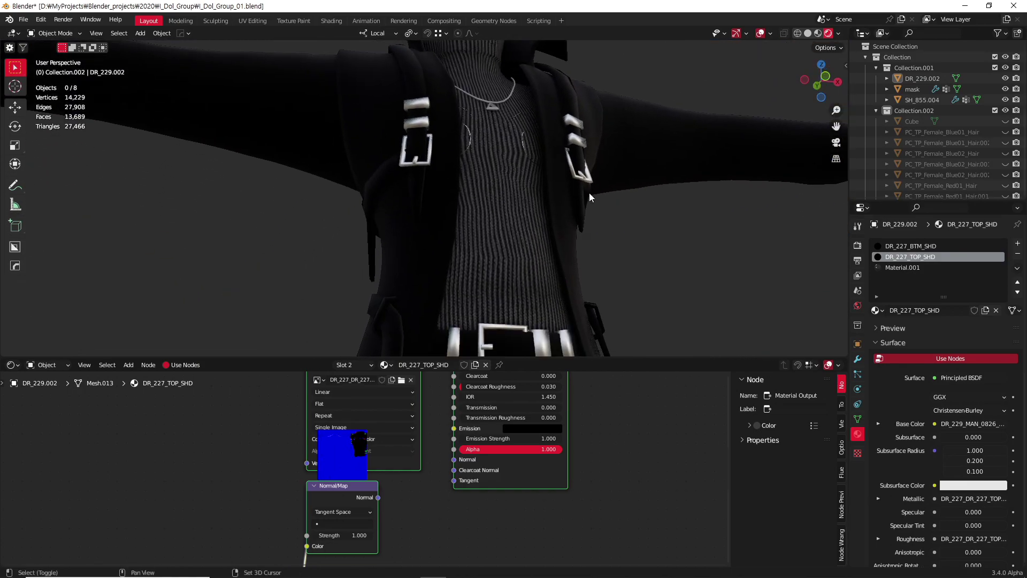
pyautogui.scroll(-3, 589, 197)
pyautogui.scroll(2, 569, 184)
pyautogui.scroll(1, 579, 242)
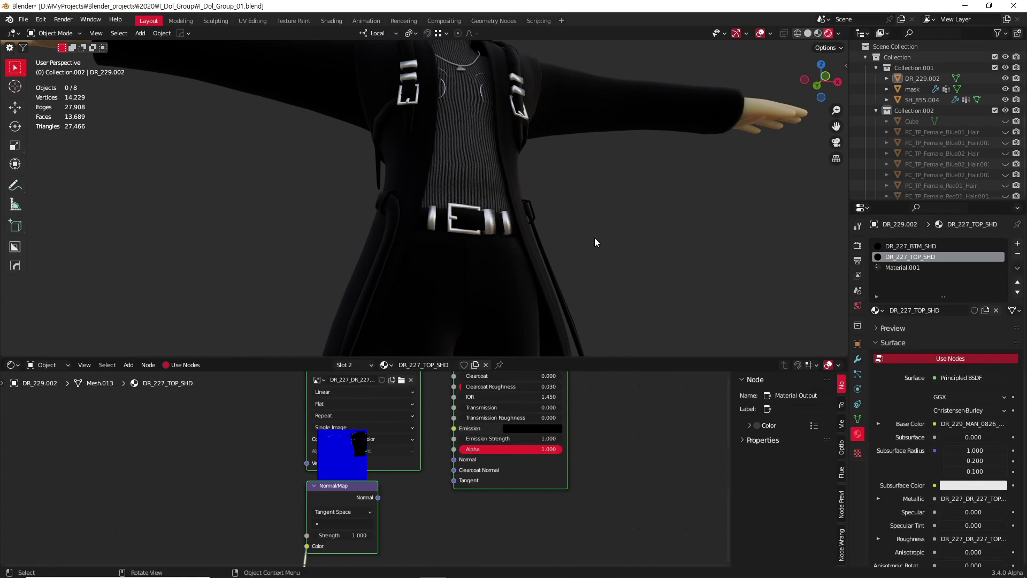